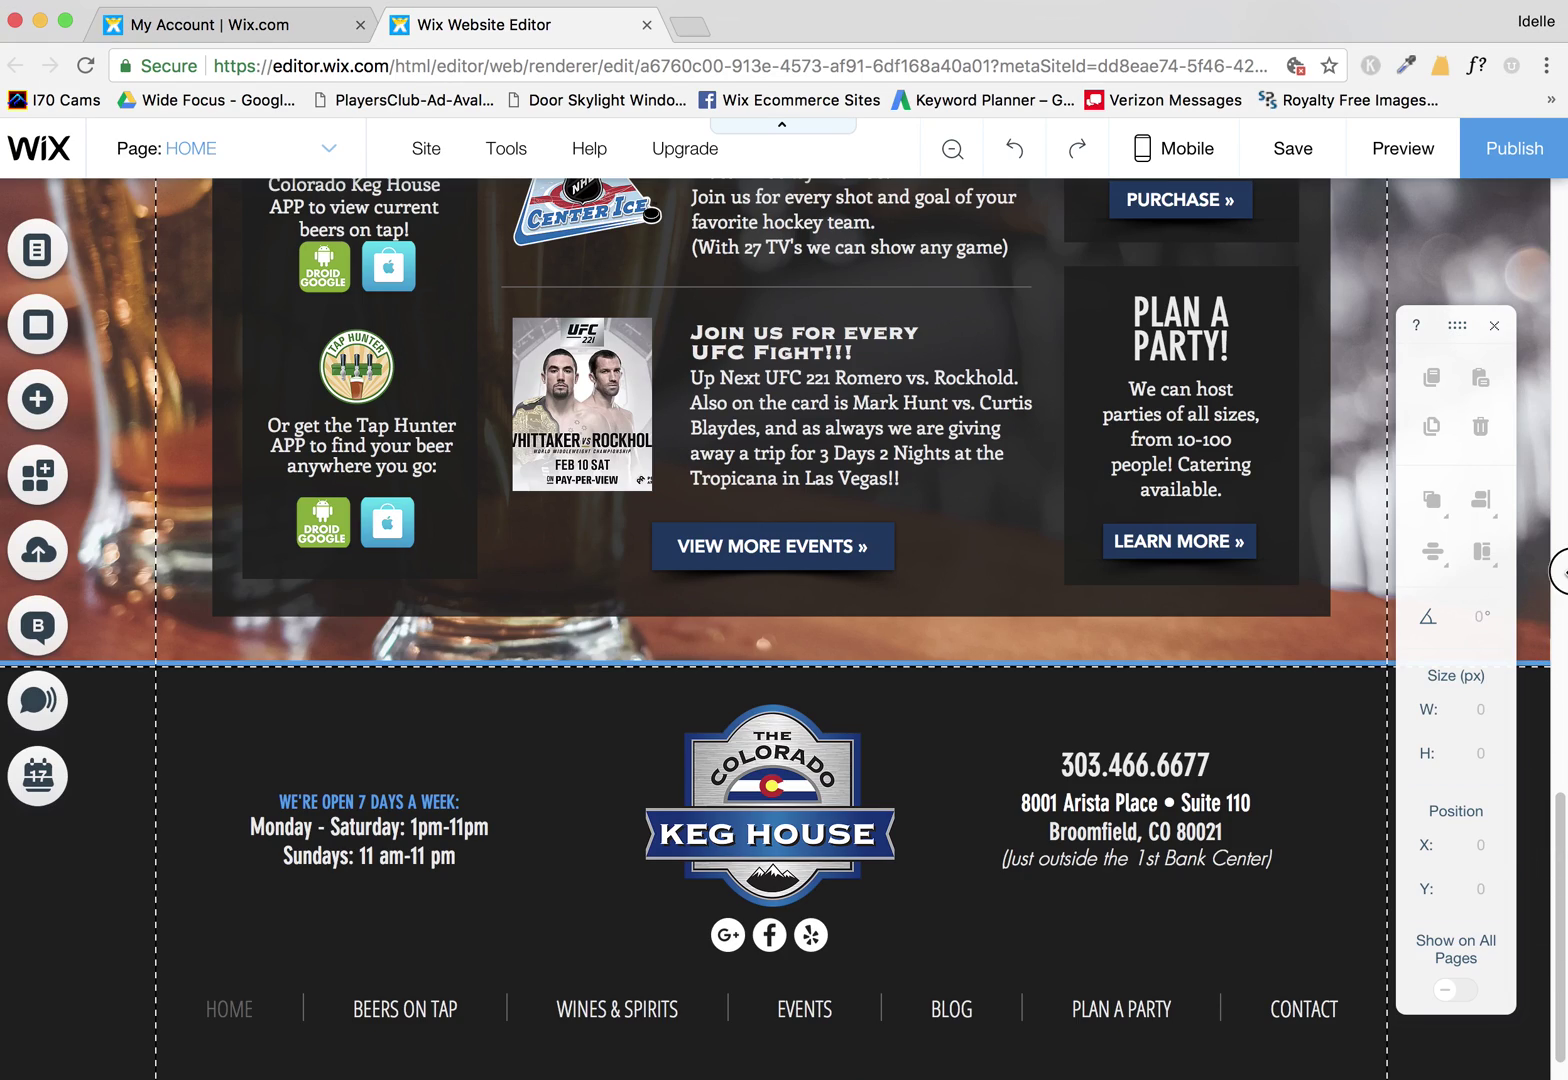
- Scroll to Keg House Events and select the Trivia Night text and brain image
{"action": "left_click_drag", "start_coordinate": [1560, 826], "coordinate": [1487, 733]}
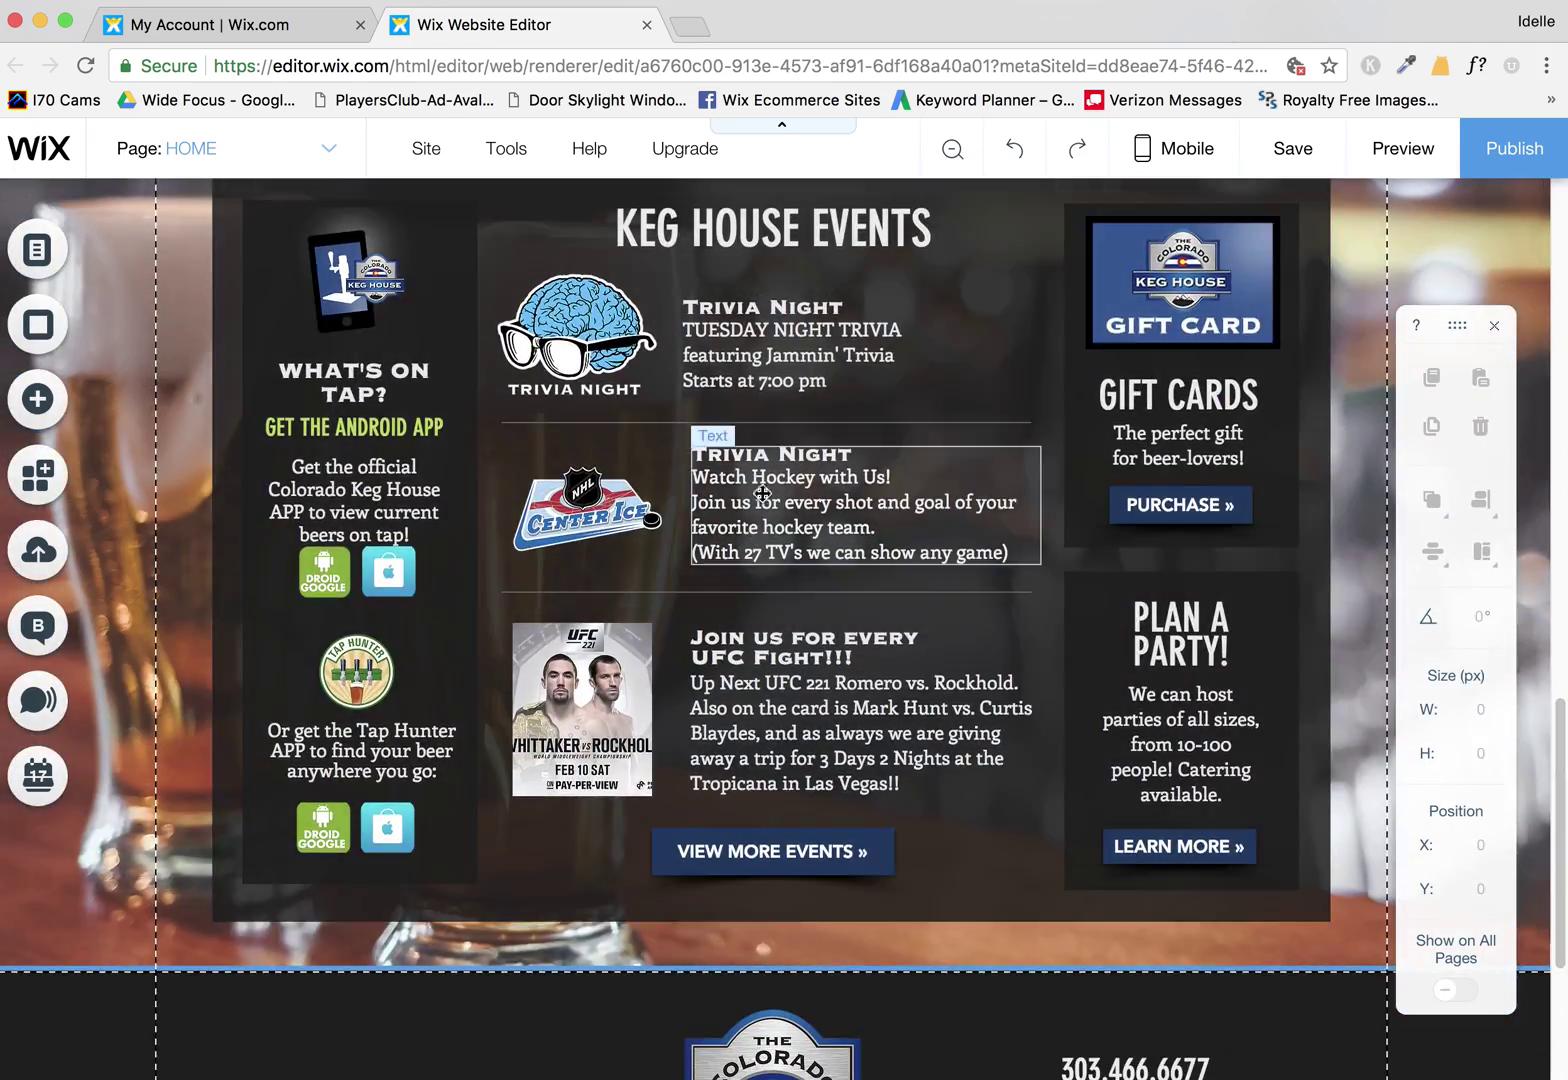
{"action": "left_click", "coordinate": [790, 365]}
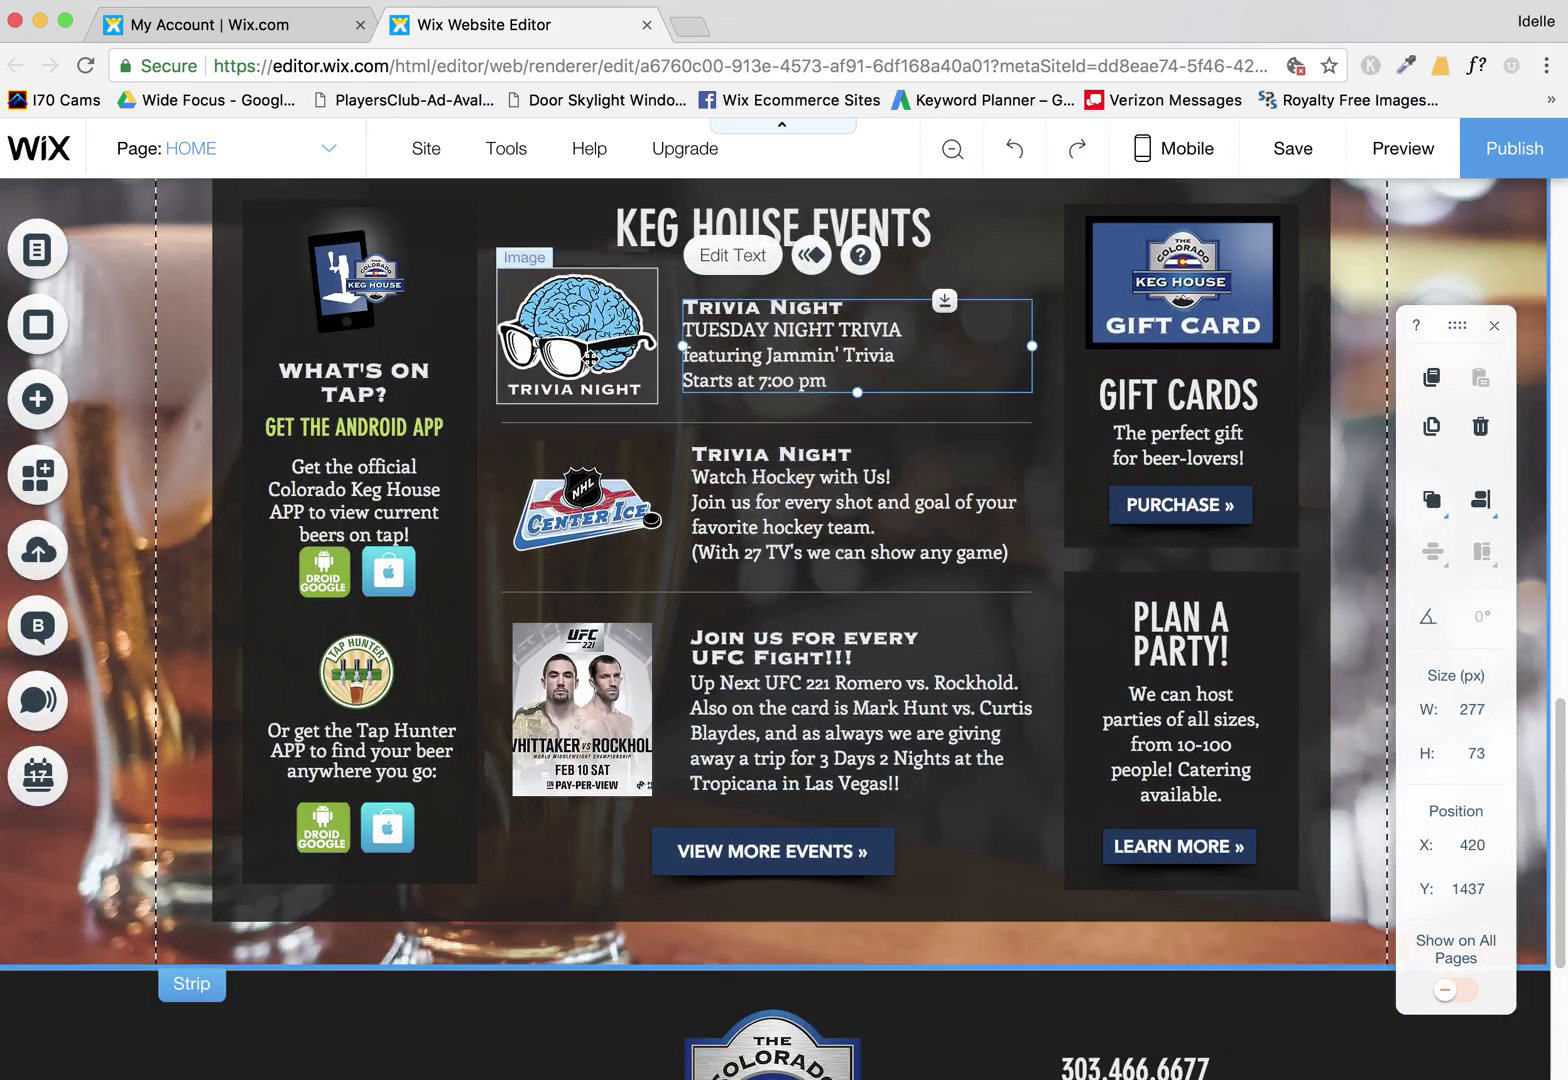
{"action": "left_click", "coordinate": [590, 357], "text": "shift"}
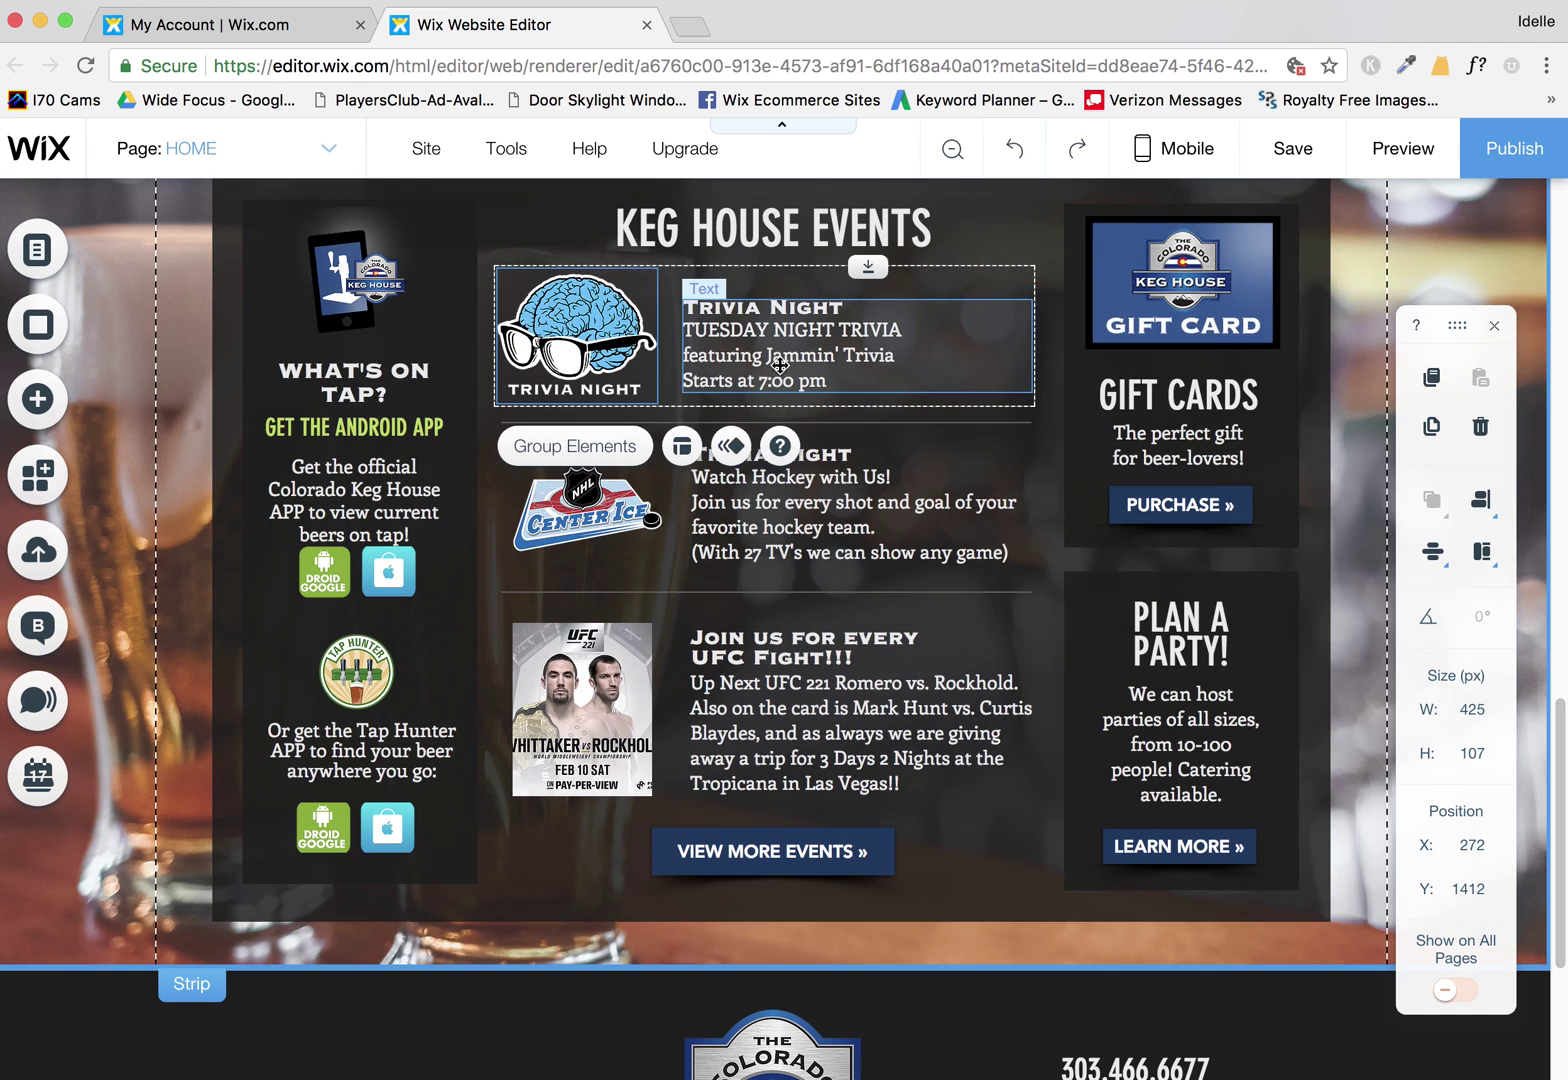
{"action": "left_click", "coordinate": [851, 516]}
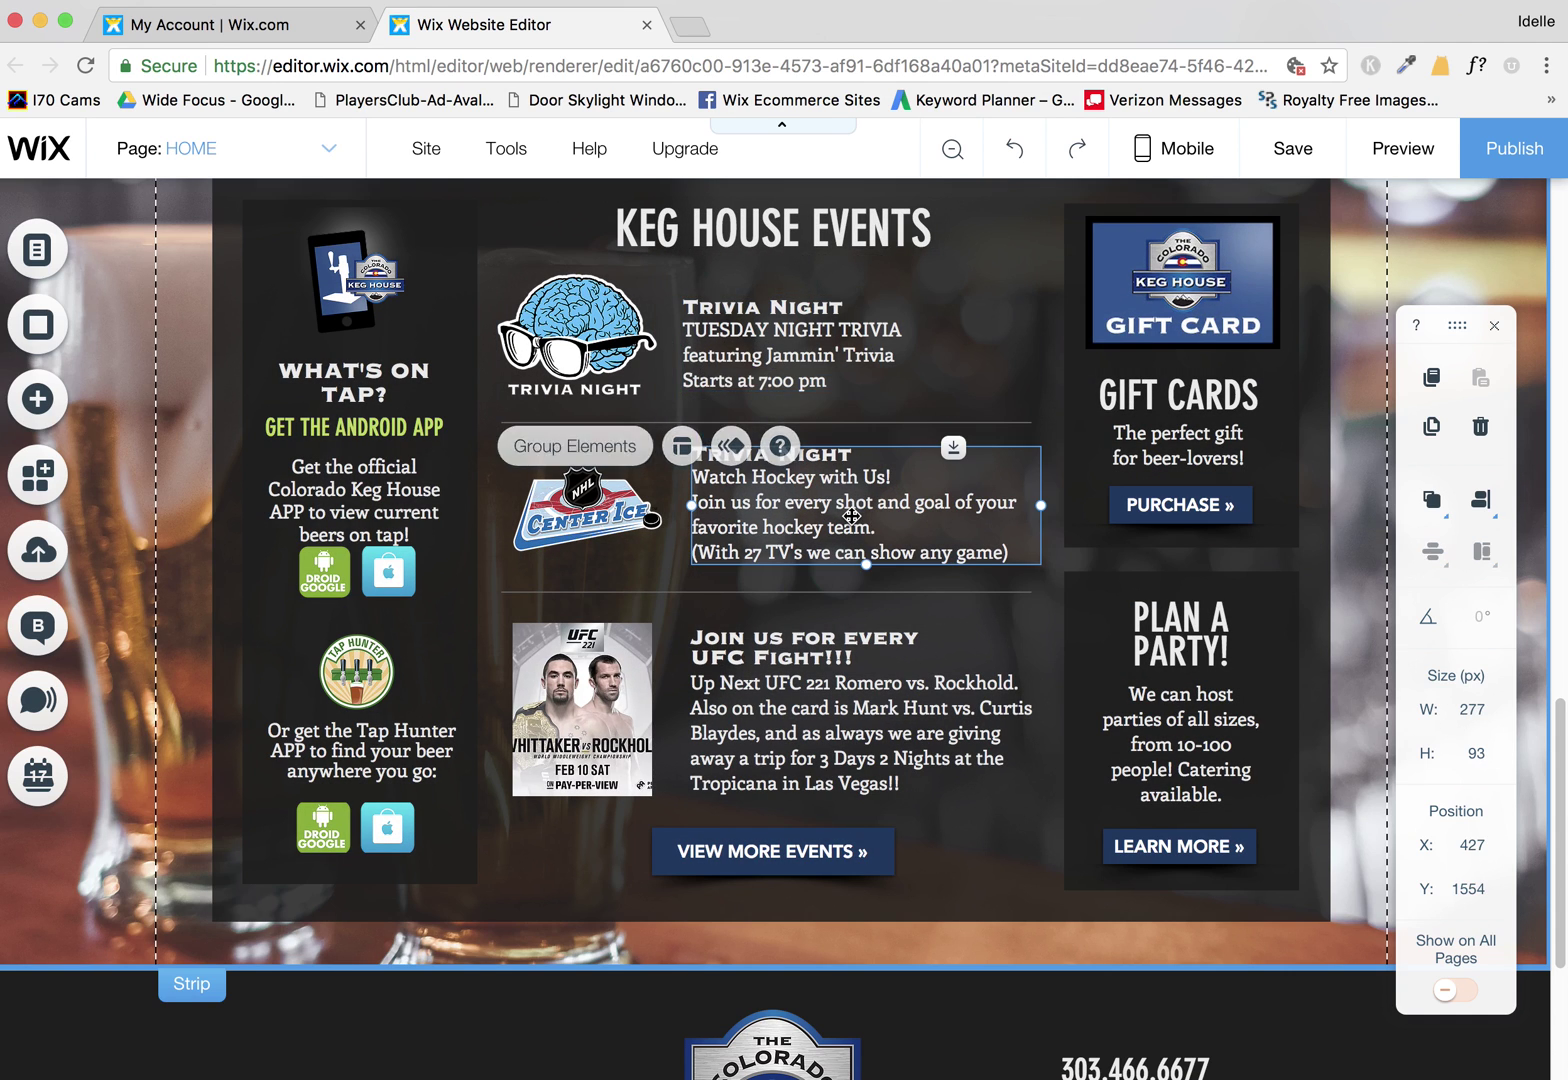
{"action": "left_click", "coordinate": [800, 340]}
{"action": "left_click", "coordinate": [600, 357]}
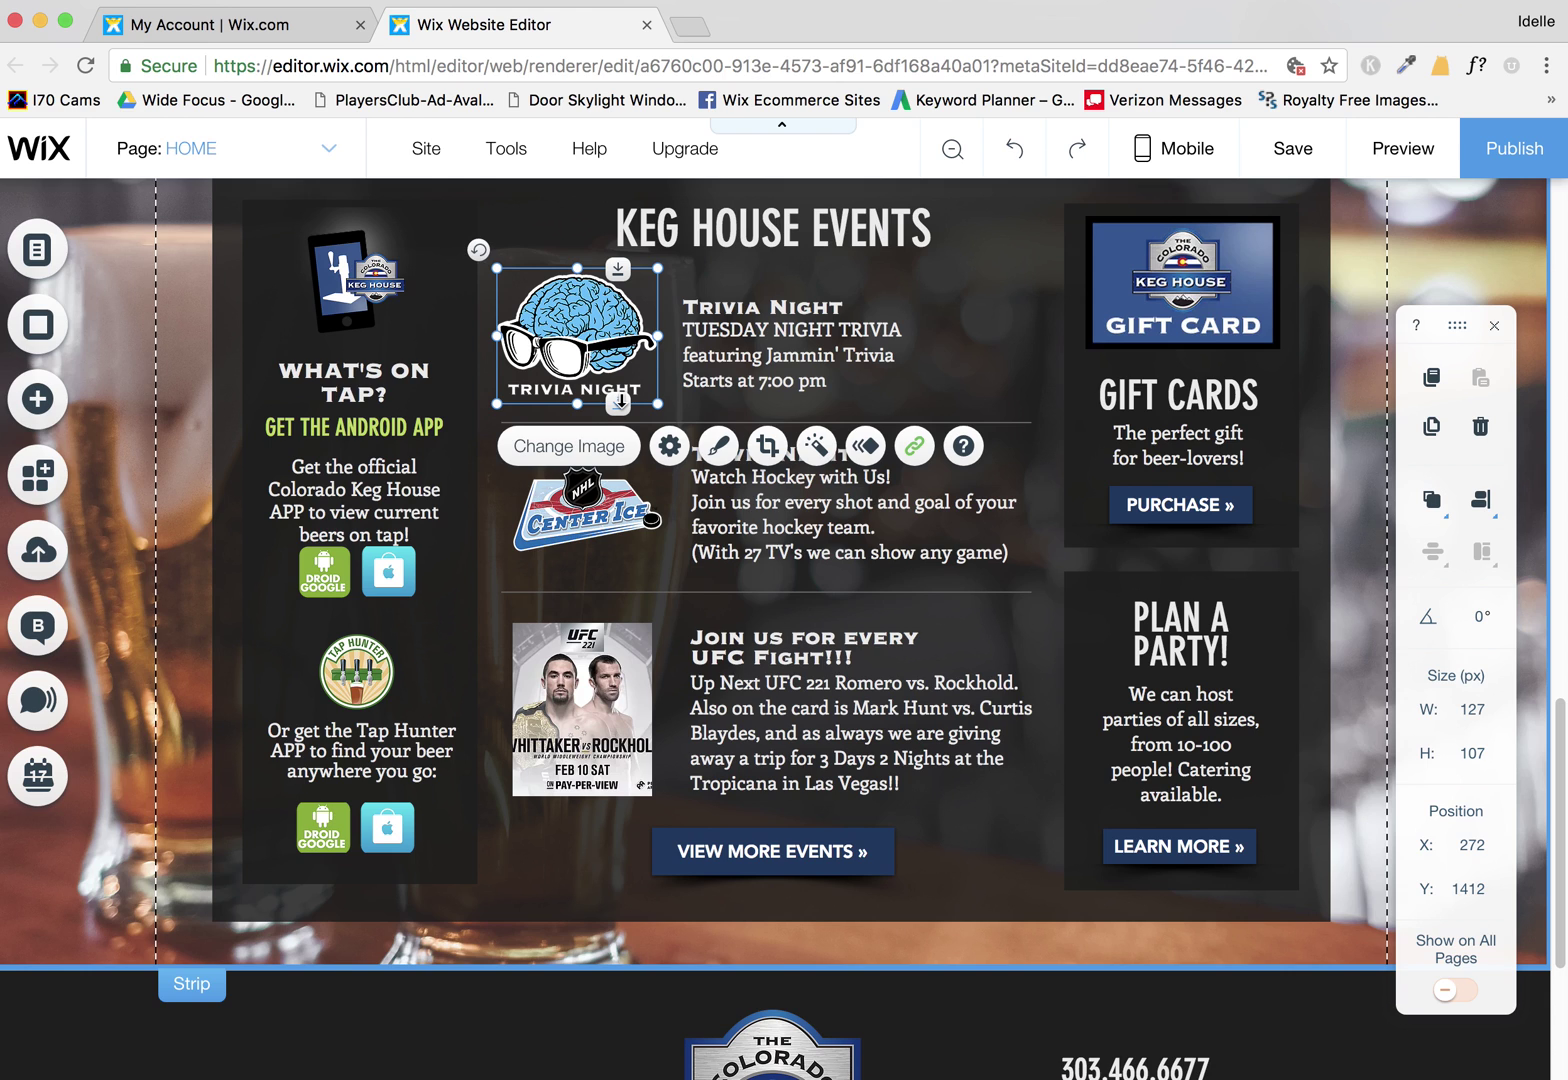
- Stretch the Trivia Night brain image to 127 × 118 px
{"action": "left_click_drag", "start_coordinate": [619, 403], "coordinate": [618, 447]}
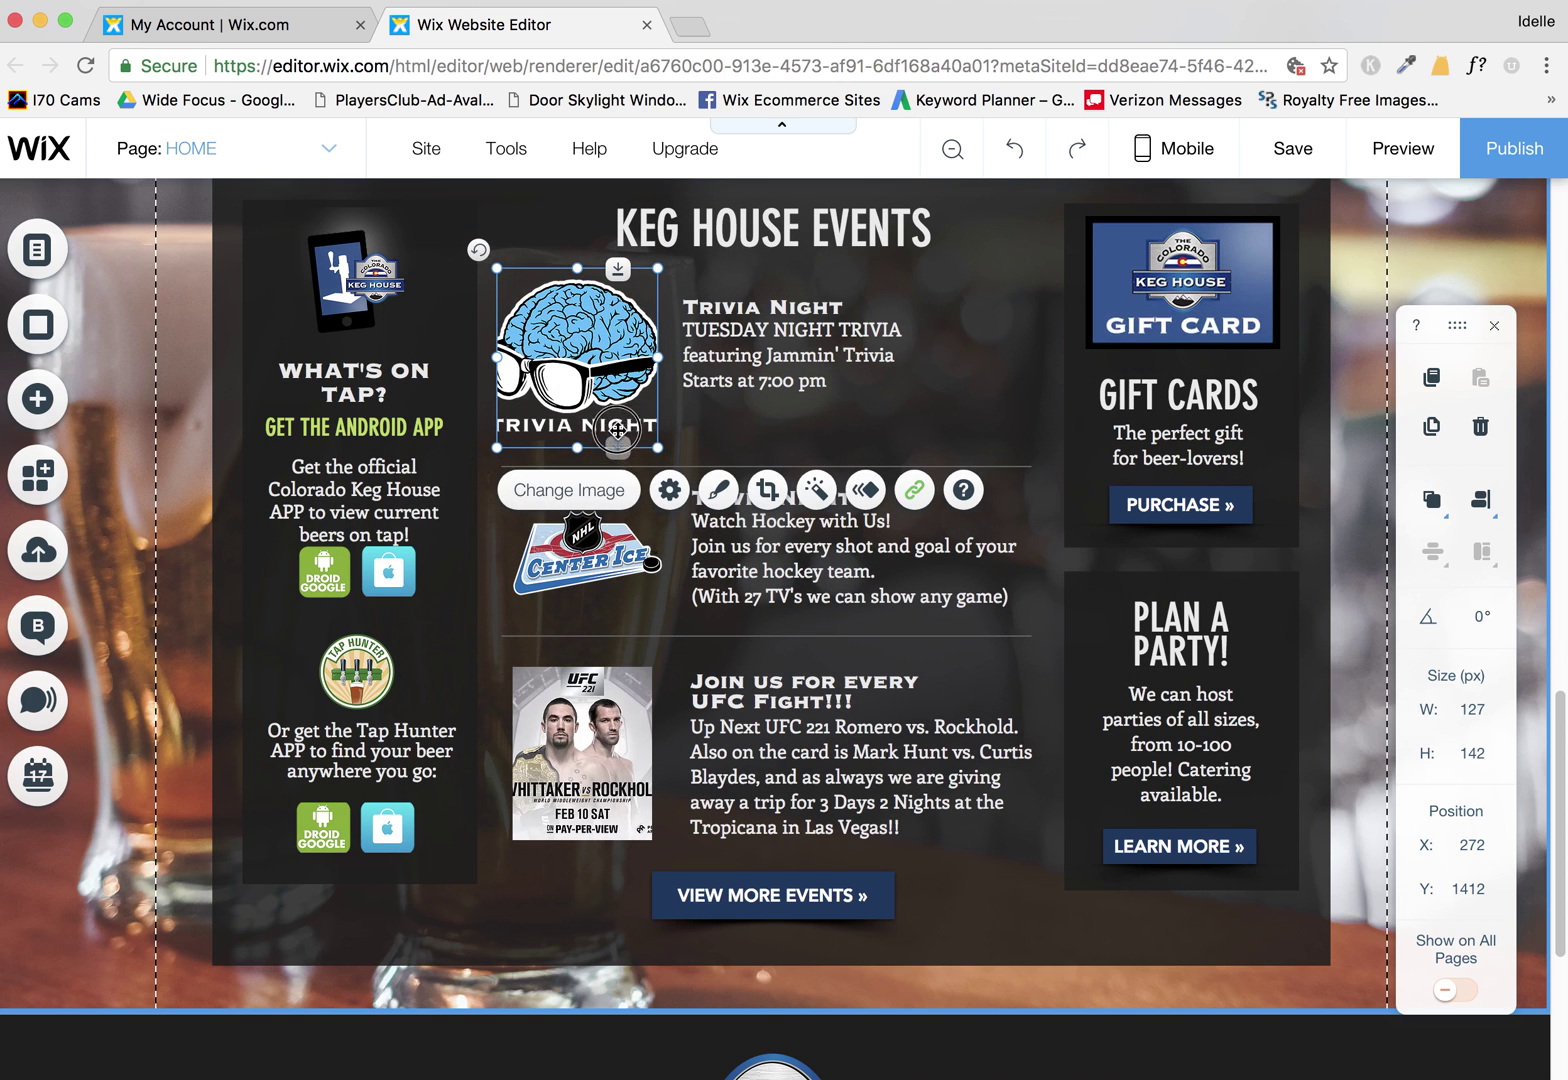
{"action": "mouse_move", "coordinate": [619, 447]}
{"action": "left_mouse_down"}
{"action": "mouse_move", "coordinate": [610, 432]}
{"action": "mouse_move", "coordinate": [610, 458]}
{"action": "mouse_move", "coordinate": [603, 408]}
{"action": "mouse_move", "coordinate": [601, 452]}
{"action": "mouse_move", "coordinate": [600, 403]}
{"action": "mouse_move", "coordinate": [598, 448]}
{"action": "mouse_move", "coordinate": [617, 415]}
{"action": "left_mouse_up"}
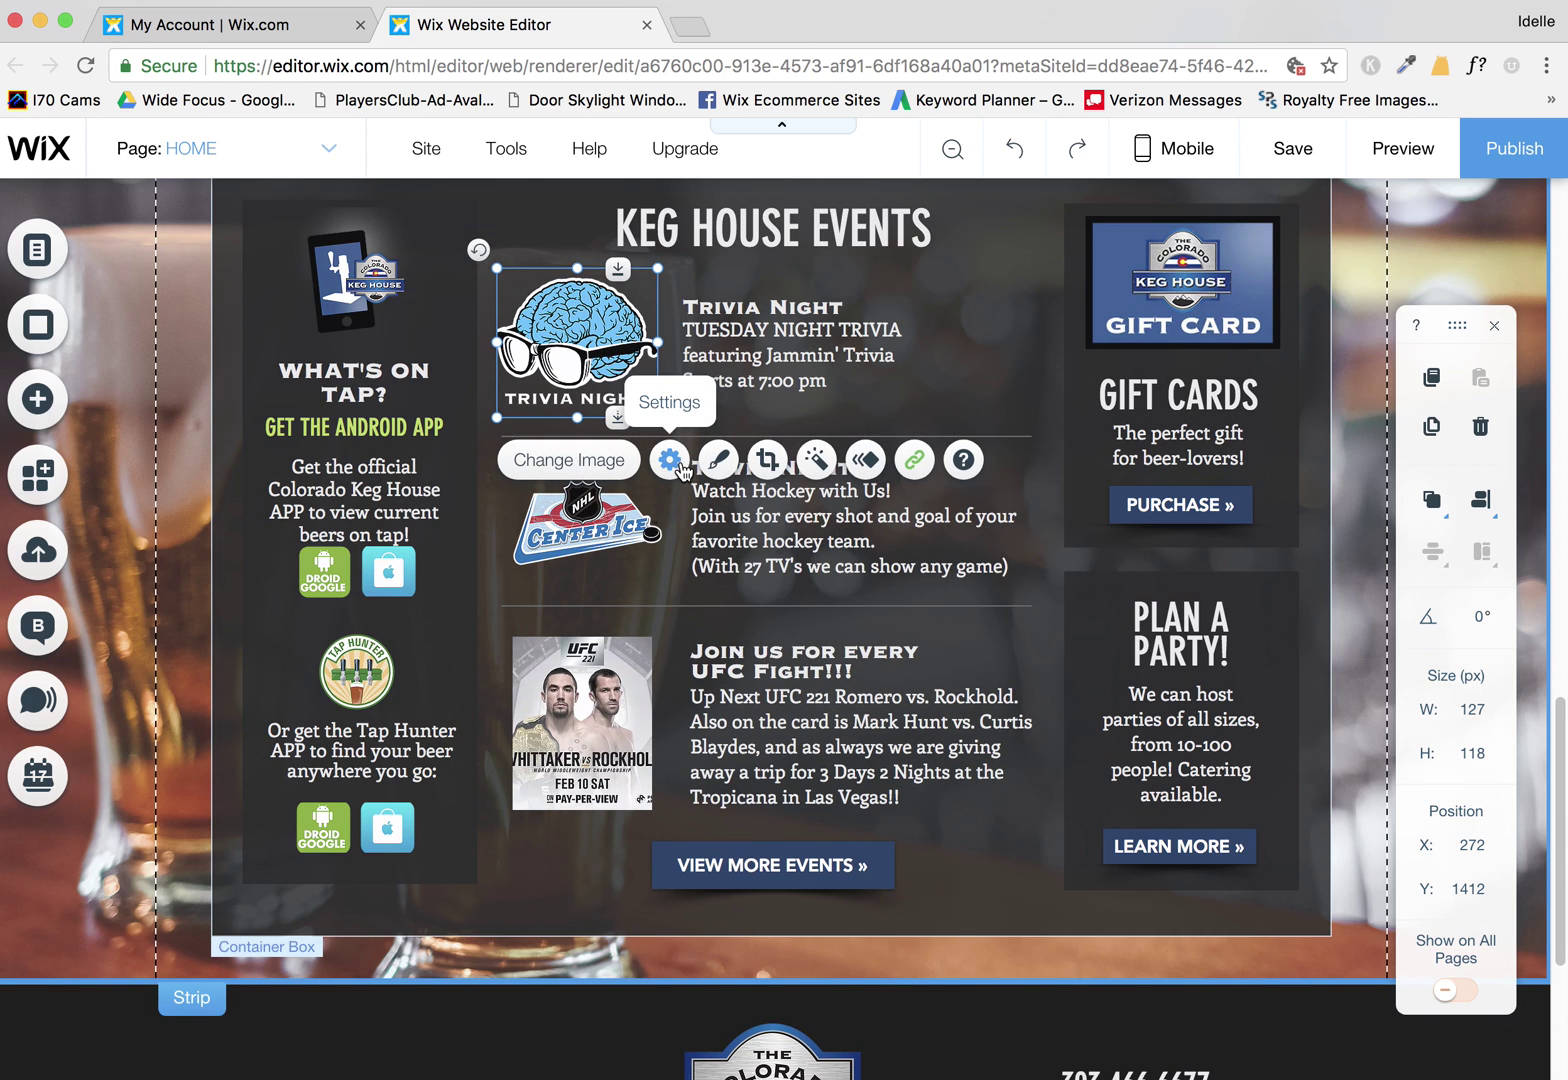
{"action": "left_click", "coordinate": [670, 460]}
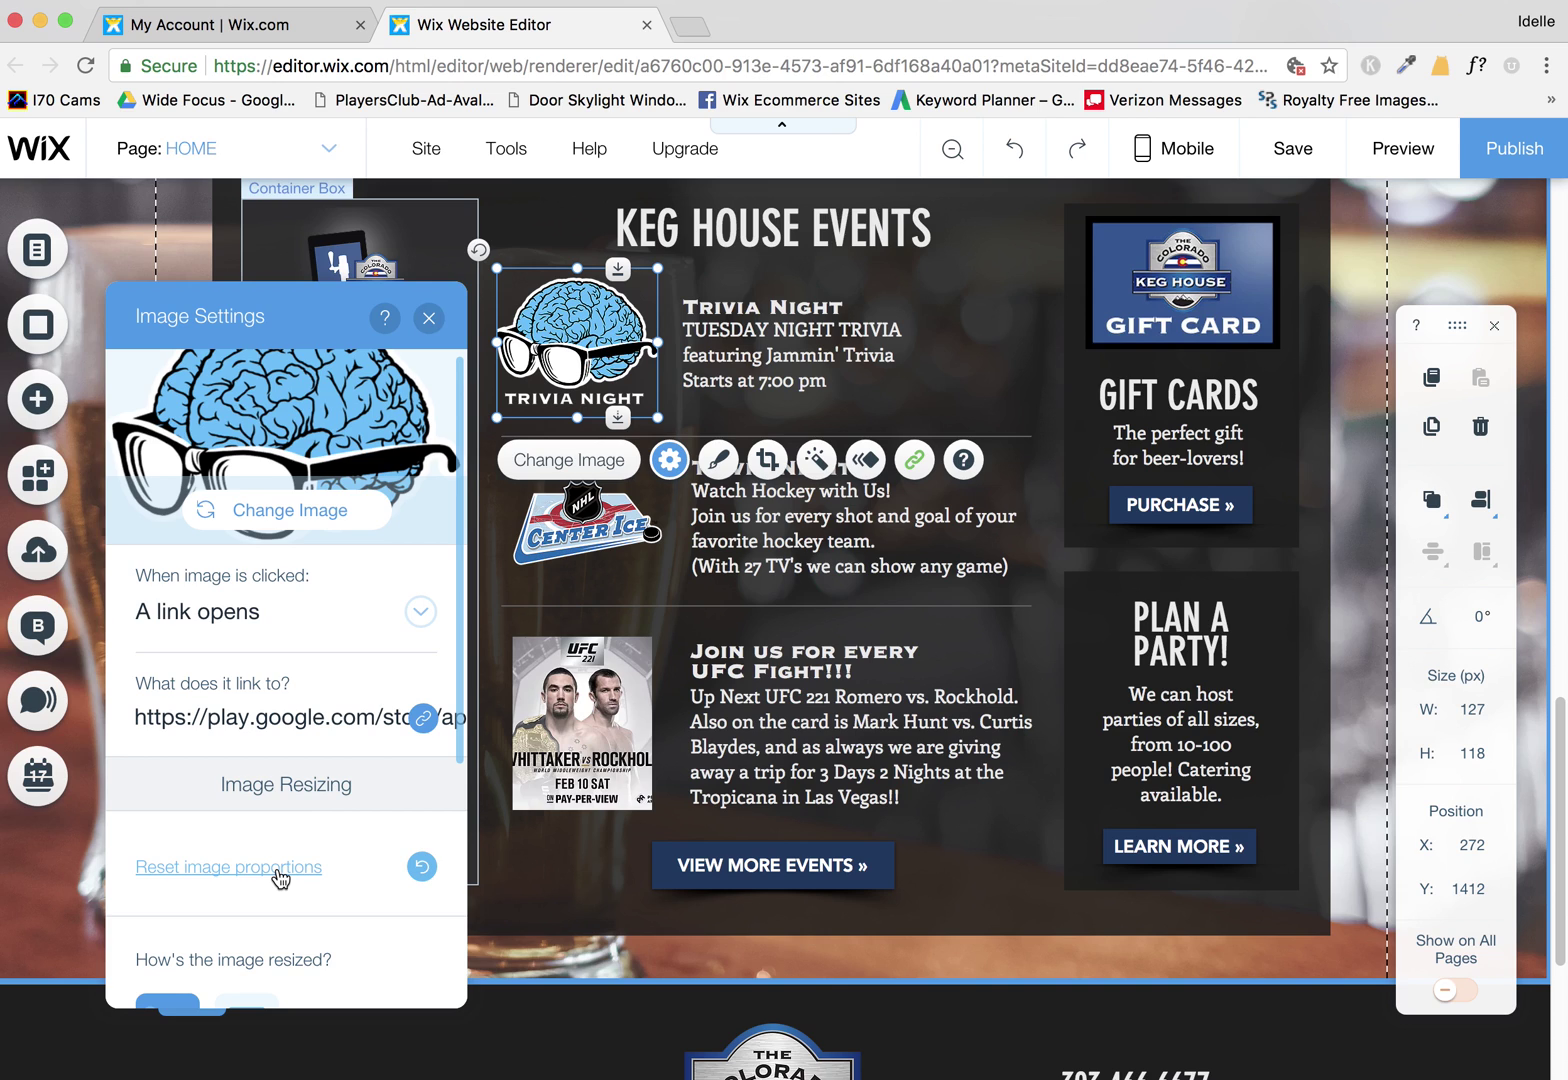
- Reset the brain image's proportions, then shorten it to 127 × 107 px
{"action": "left_click", "coordinate": [299, 880]}
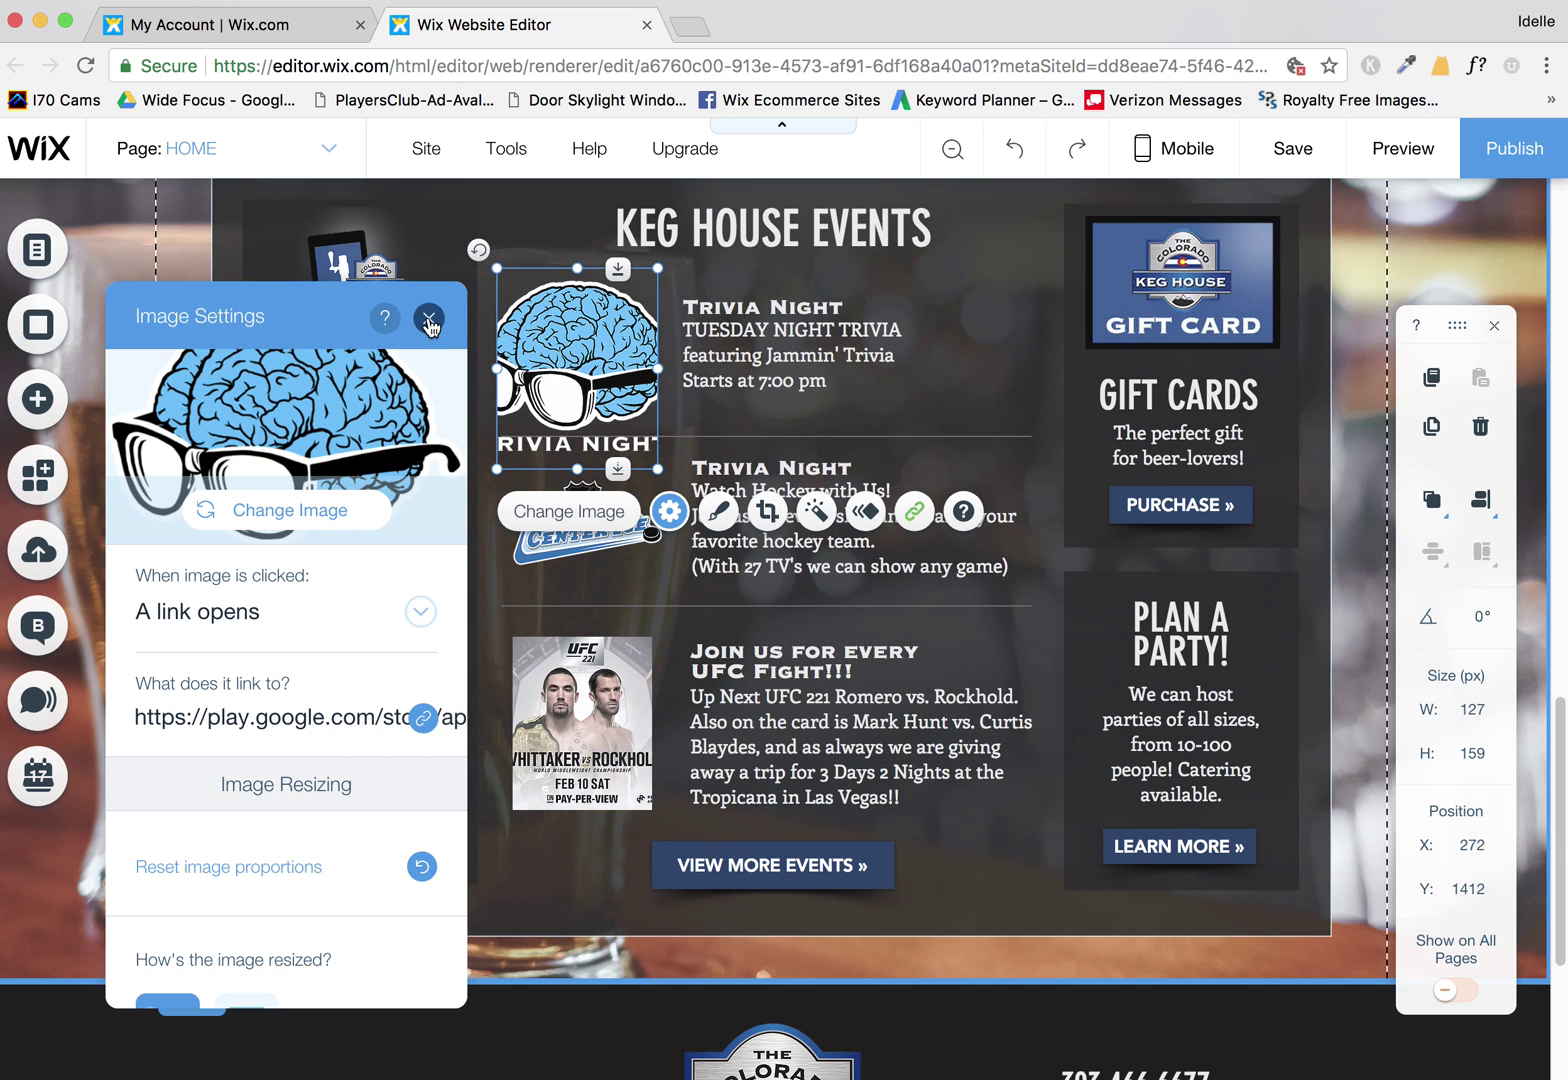
{"action": "left_click", "coordinate": [428, 320]}
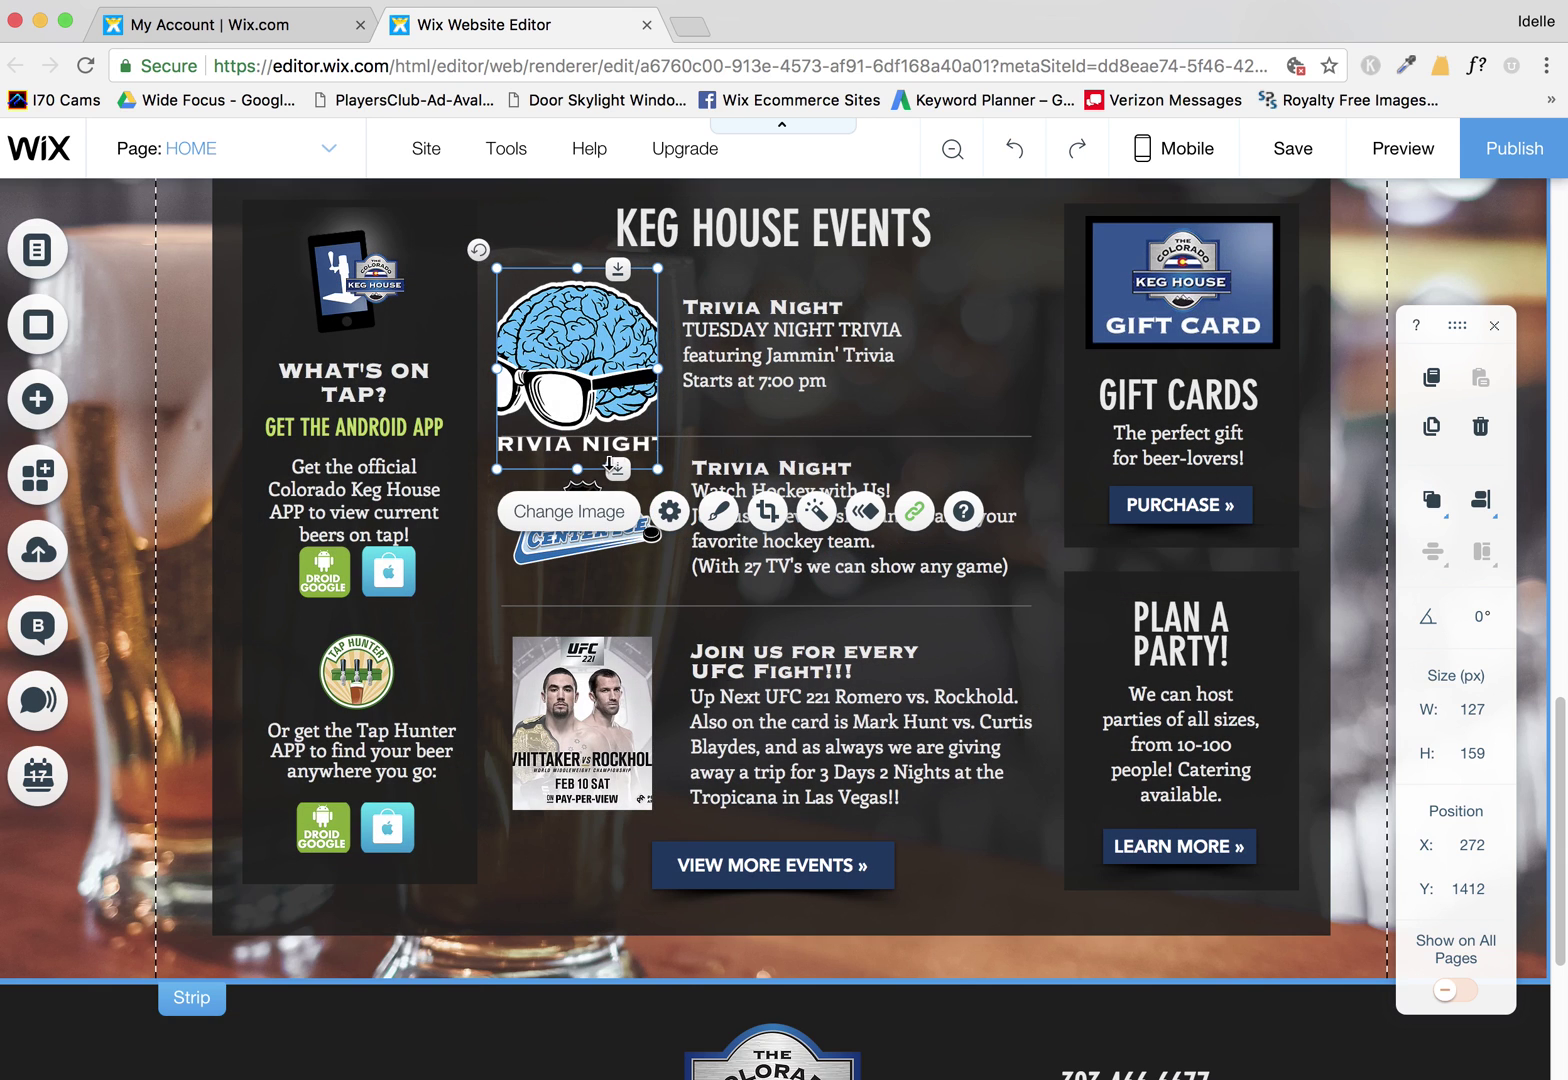
{"action": "left_click_drag", "start_coordinate": [577, 468], "coordinate": [577, 407]}
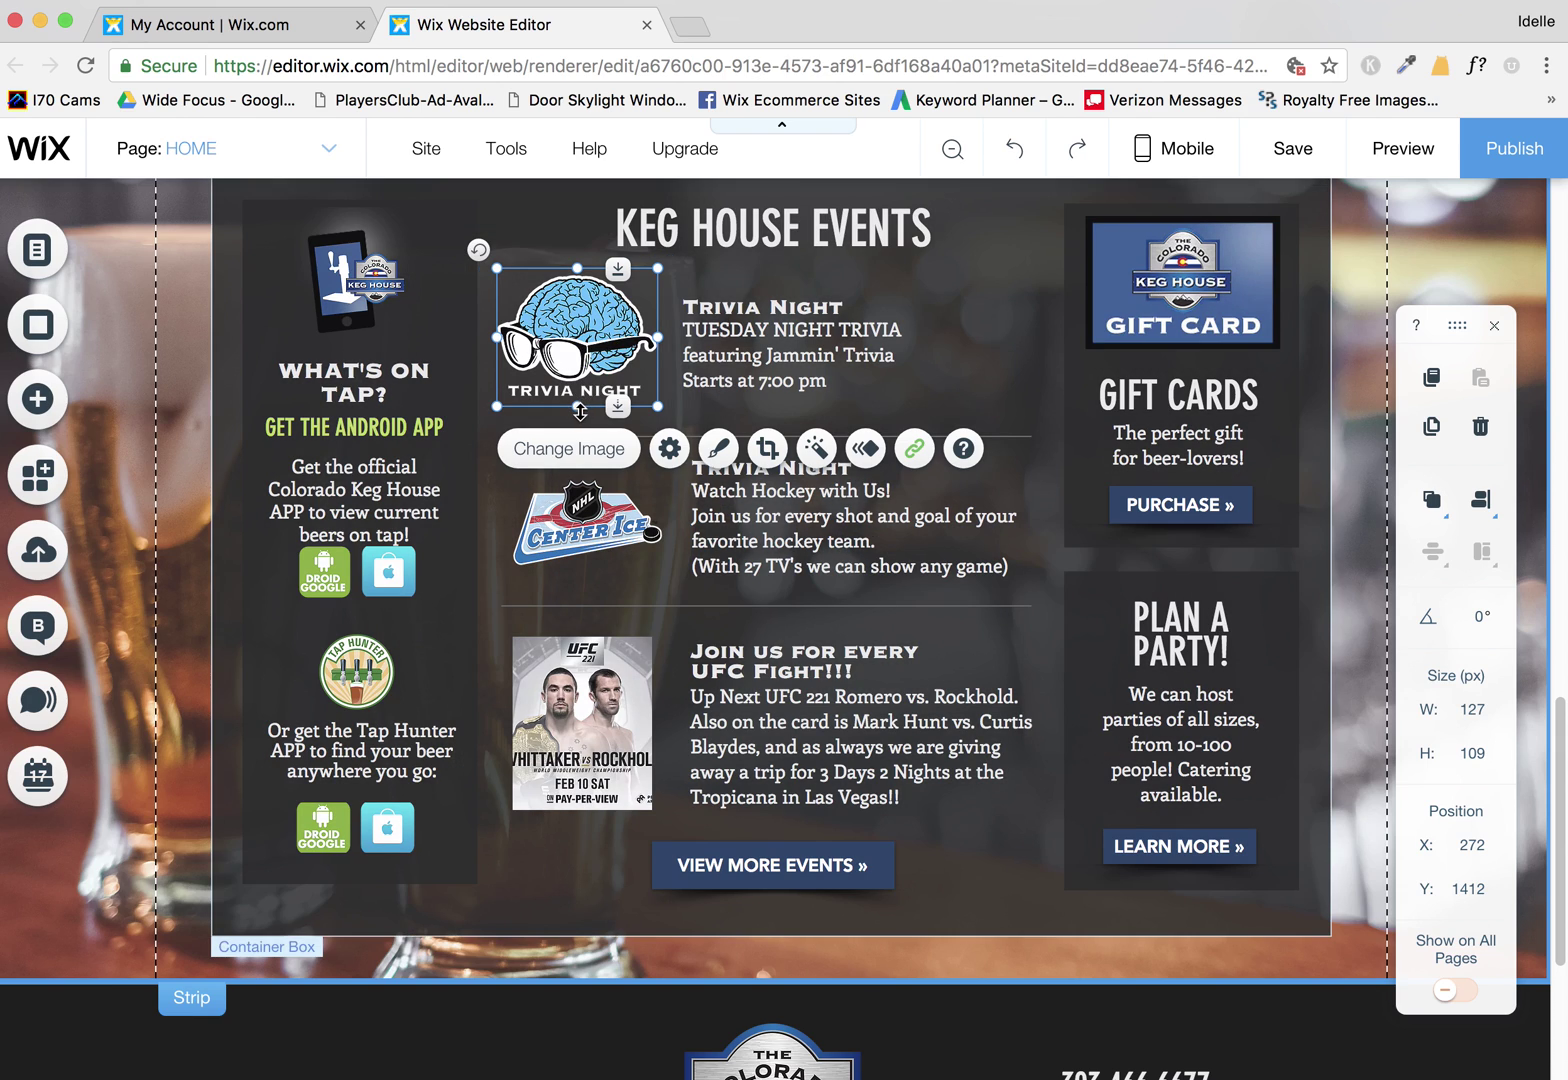
{"action": "mouse_move", "coordinate": [577, 407]}
{"action": "left_mouse_down"}
{"action": "mouse_move", "coordinate": [577, 430]}
{"action": "mouse_move", "coordinate": [577, 413]}
{"action": "left_mouse_up"}
{"action": "left_click", "coordinate": [773, 348]}
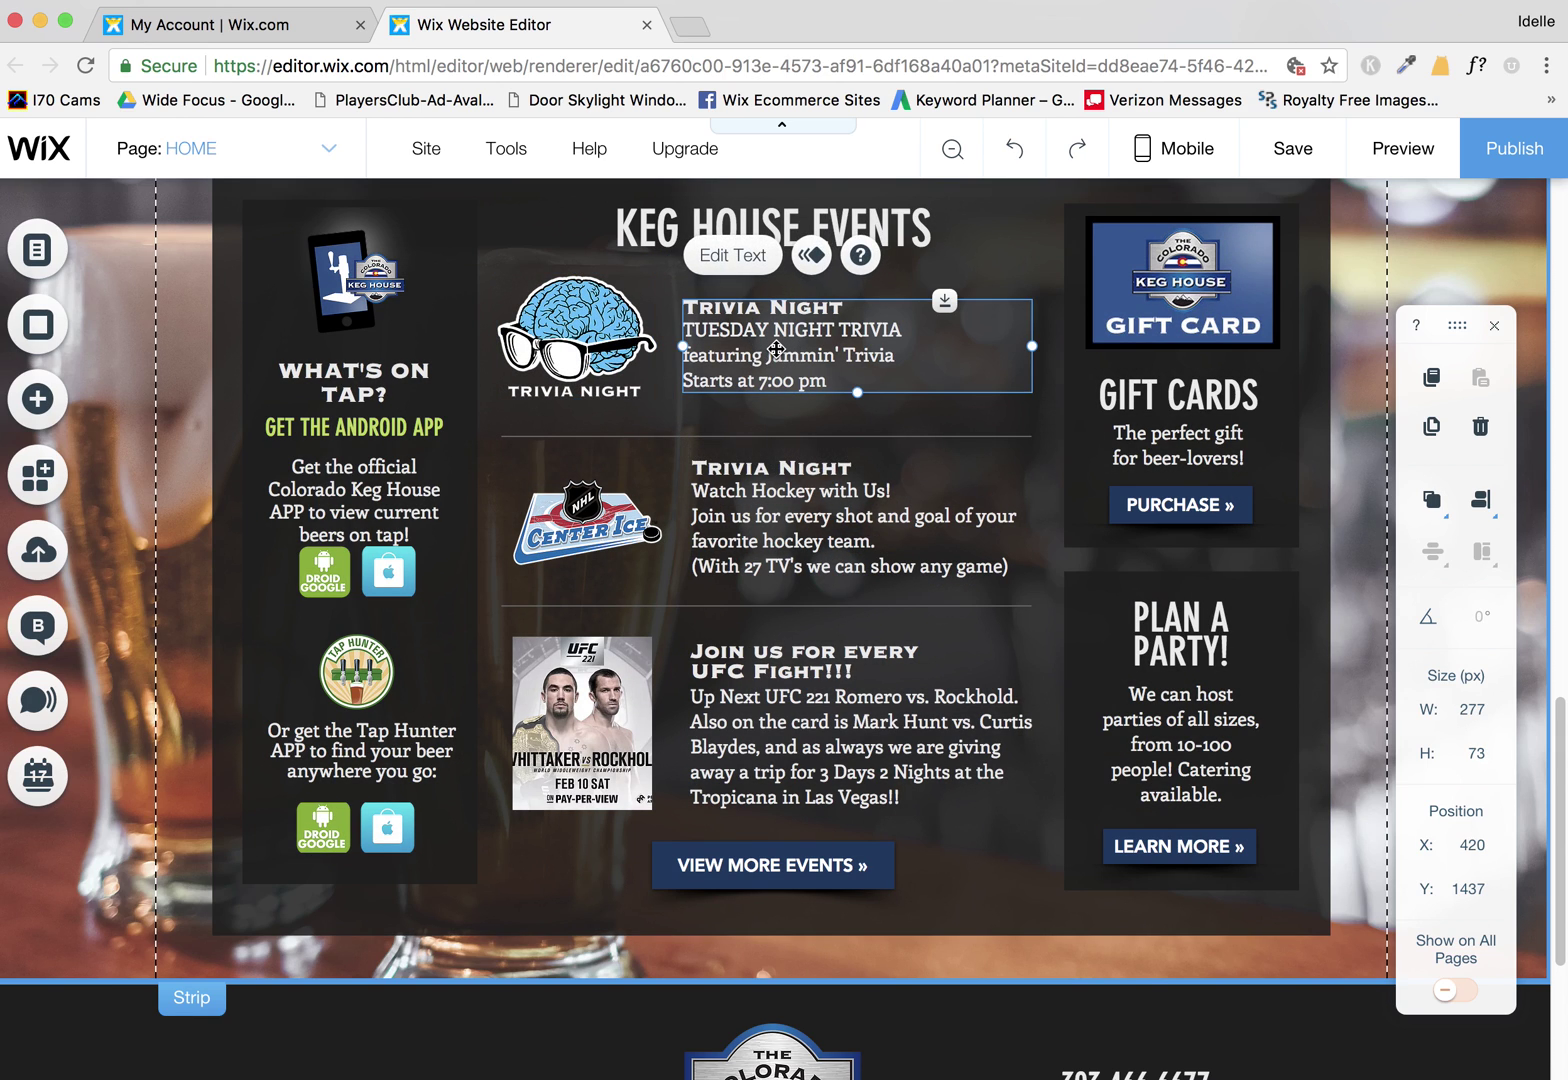
- Apply the Paragraph 1 theme to the three Trivia Night lines below the heading
{"action": "double_click", "coordinate": [773, 348]}
{"action": "left_click", "coordinate": [817, 345]}
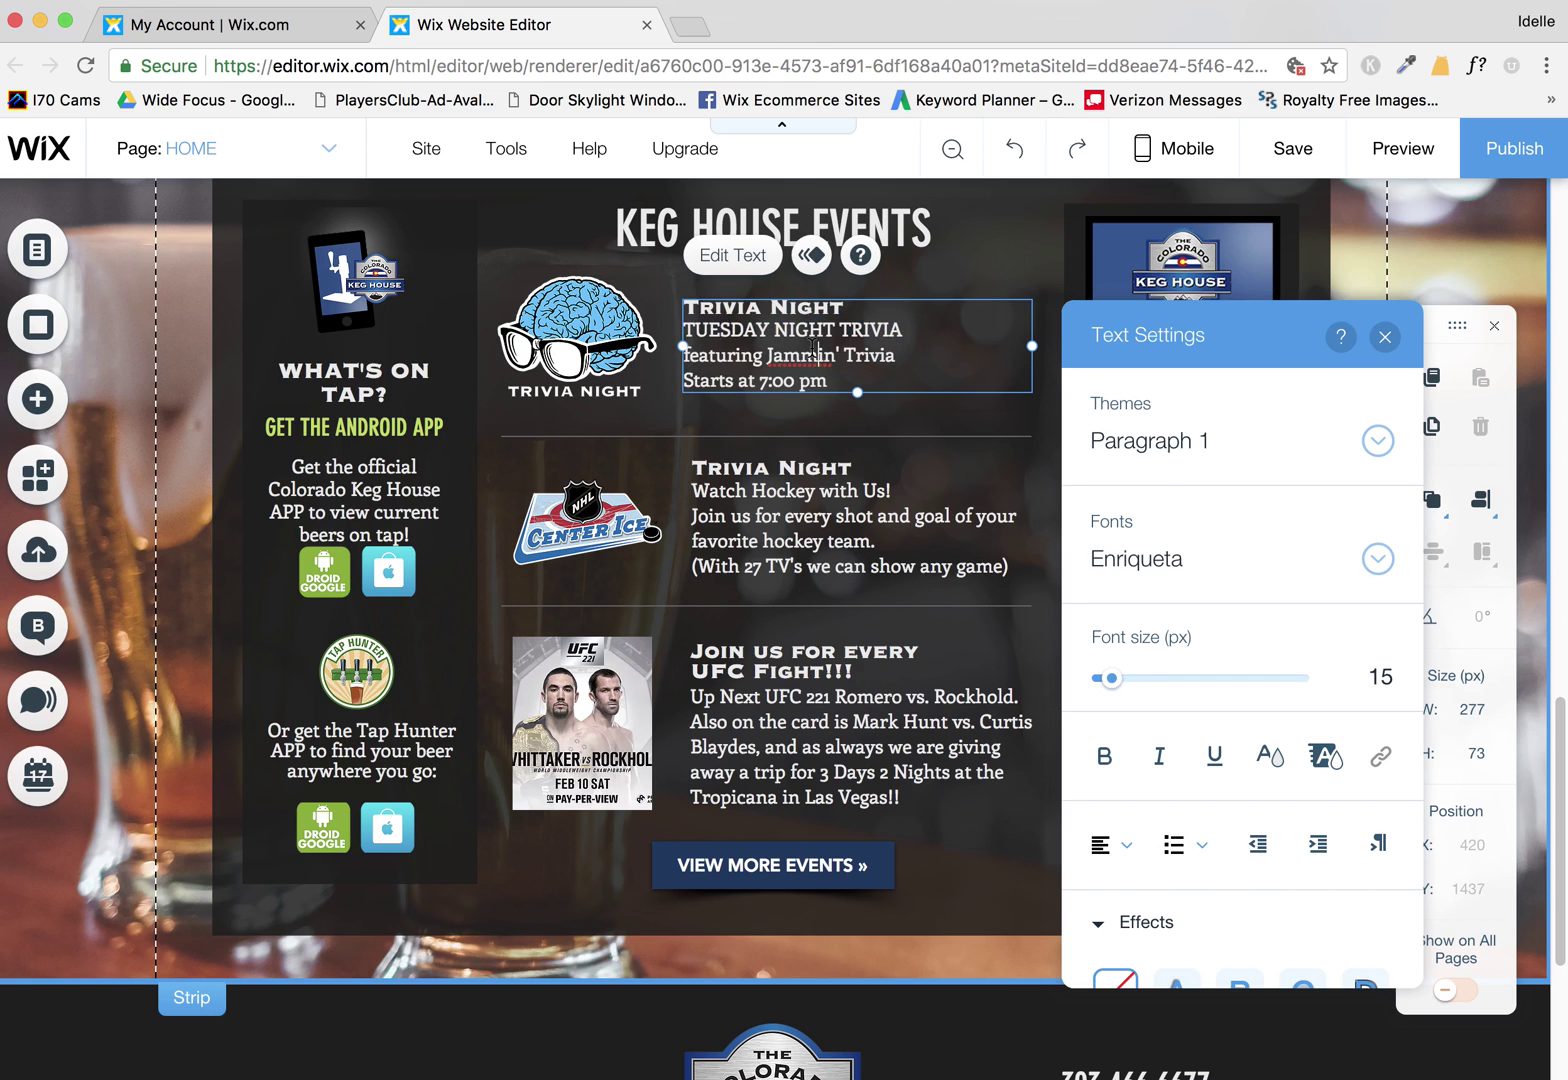
{"action": "left_click_drag", "start_coordinate": [902, 329], "coordinate": [680, 348]}
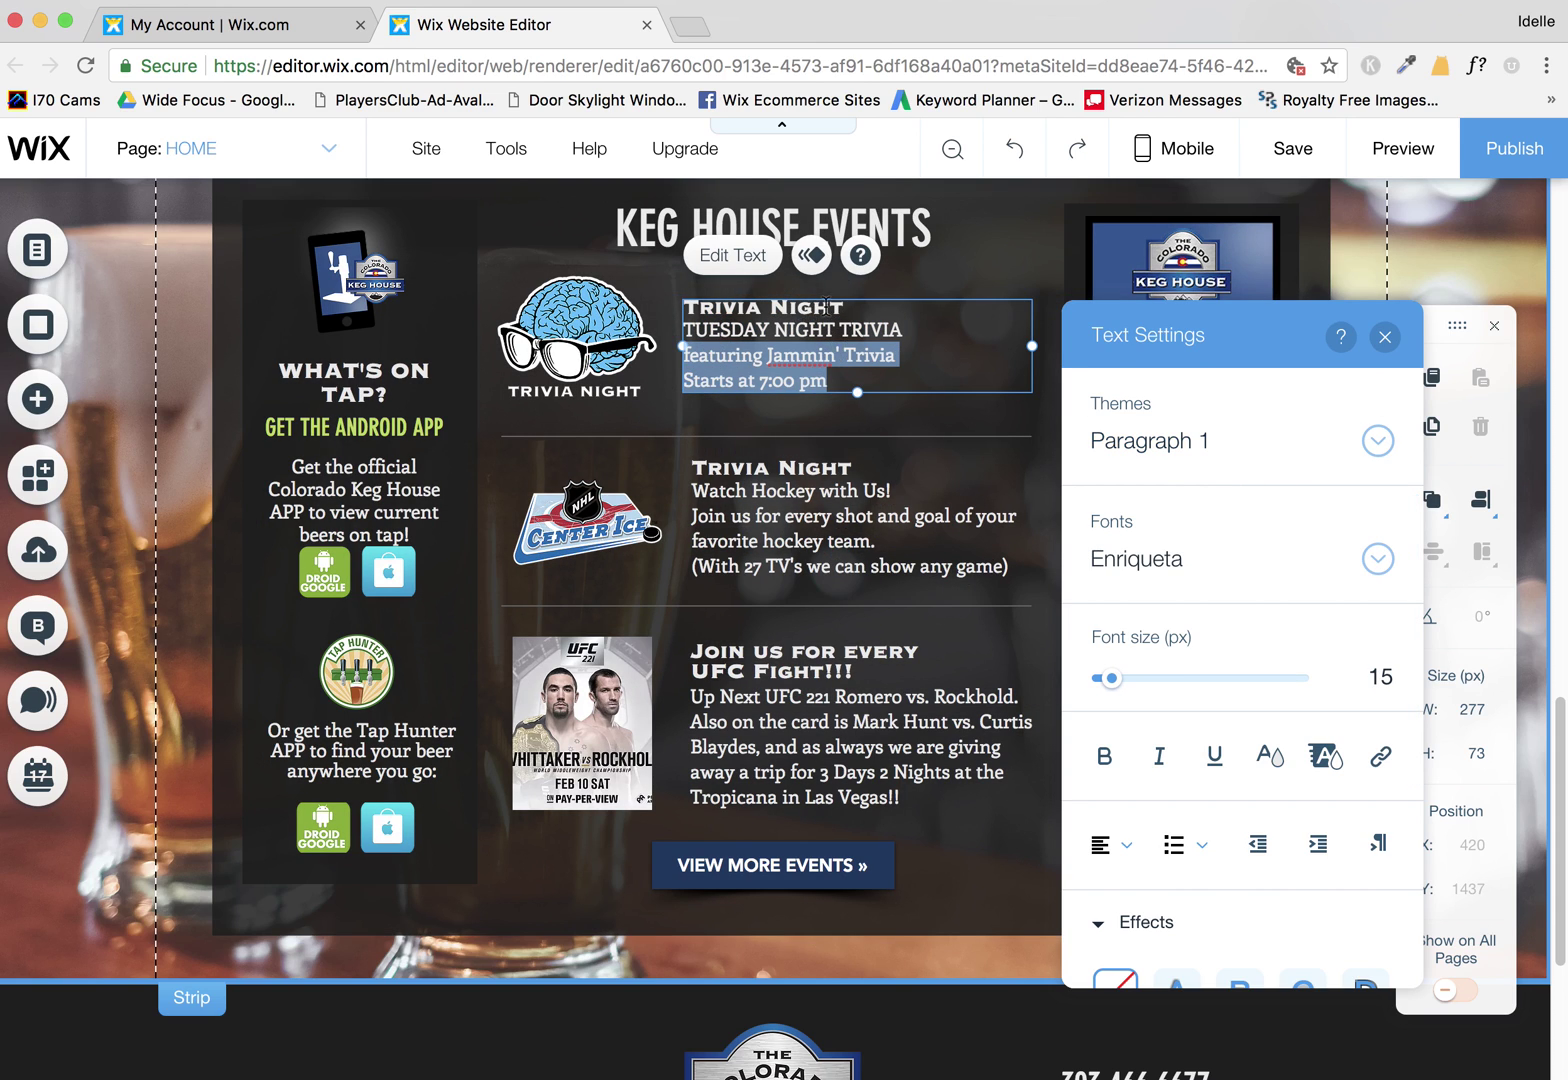
{"action": "left_click", "coordinate": [1020, 380]}
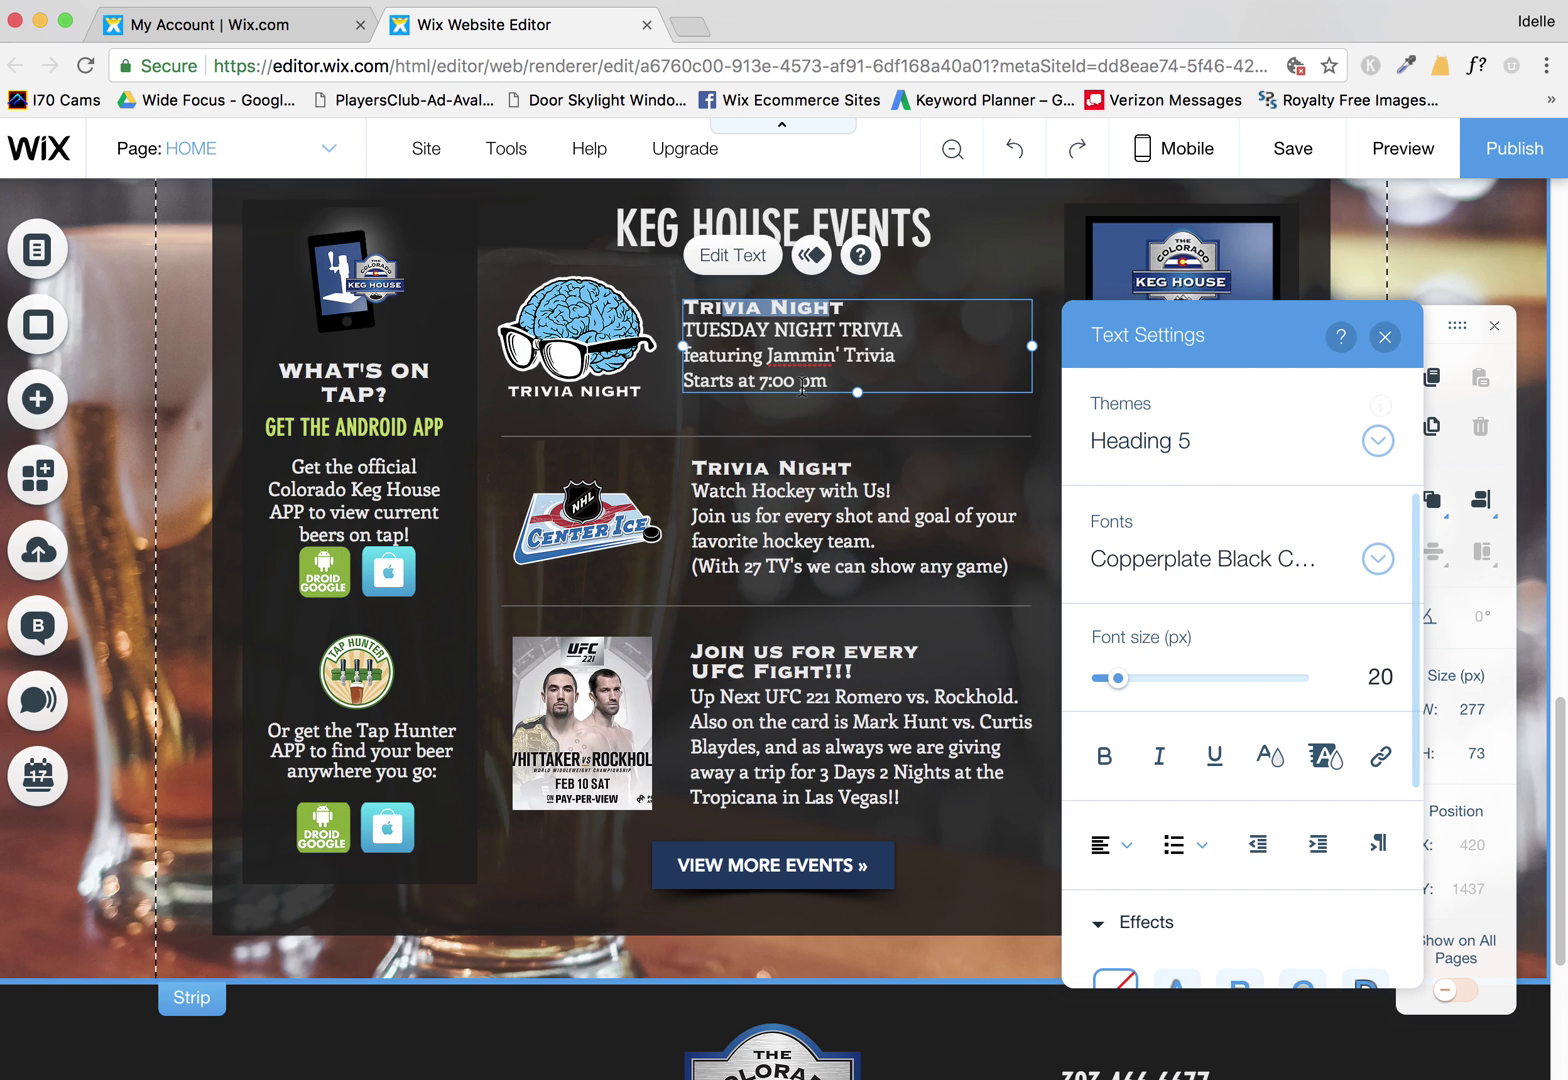
{"action": "left_click", "coordinate": [820, 358]}
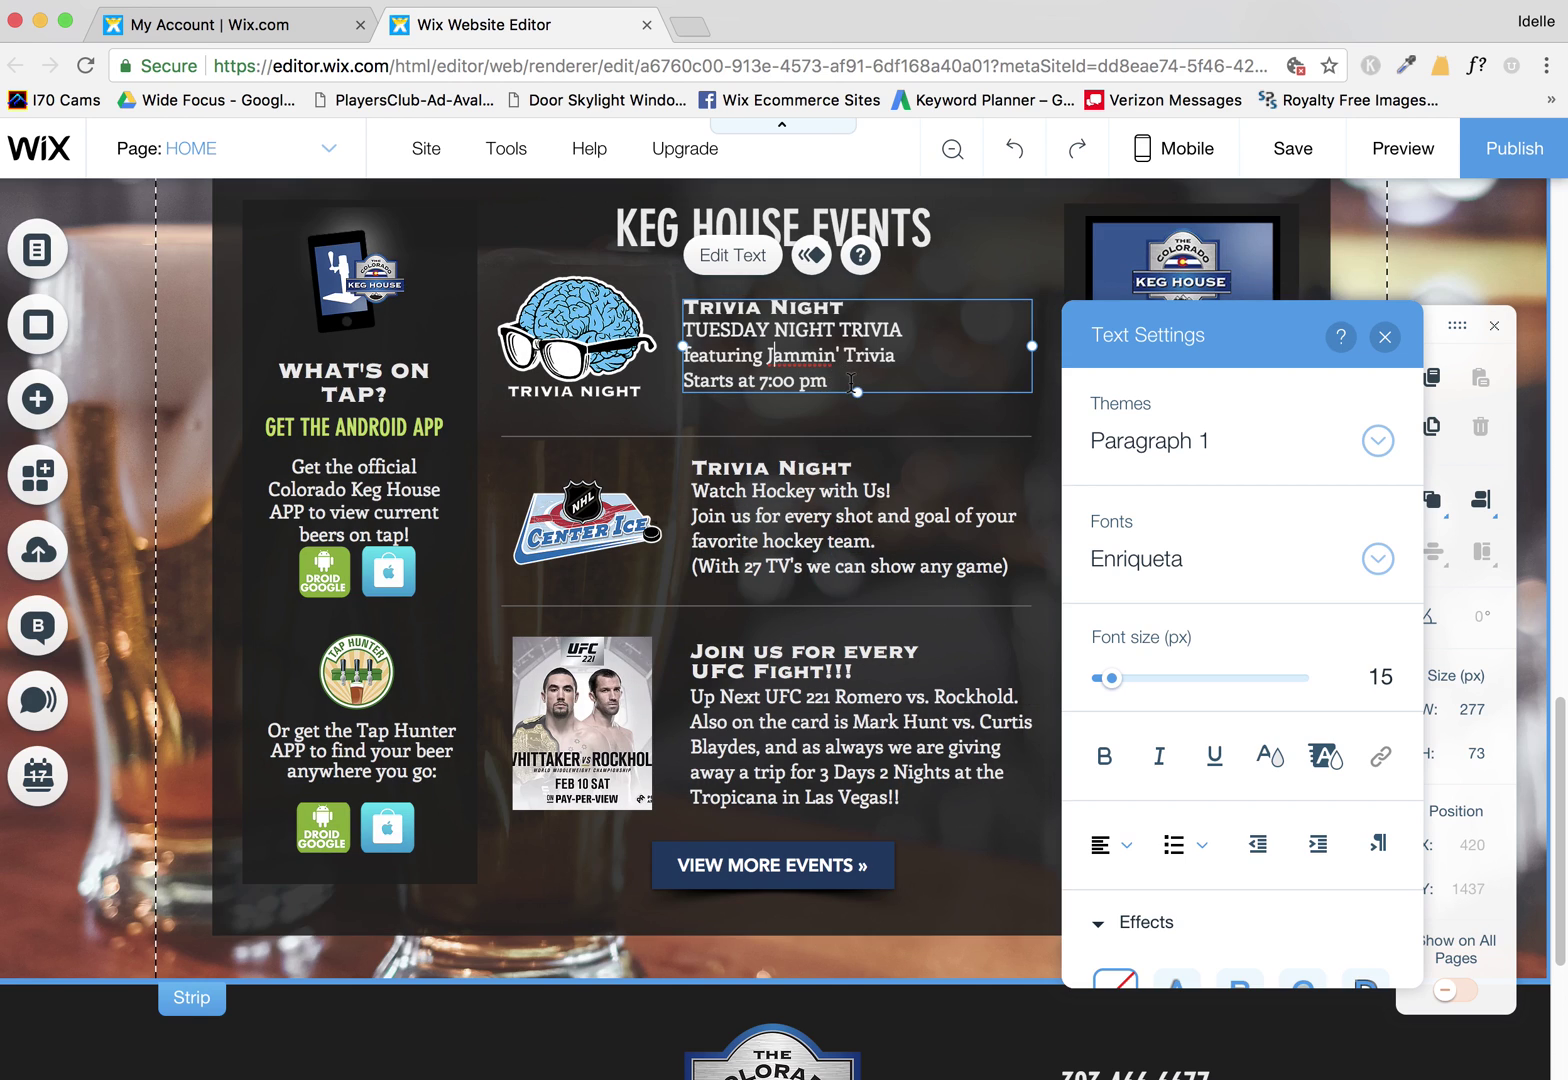
{"action": "left_click_drag", "start_coordinate": [849, 380], "coordinate": [662, 332]}
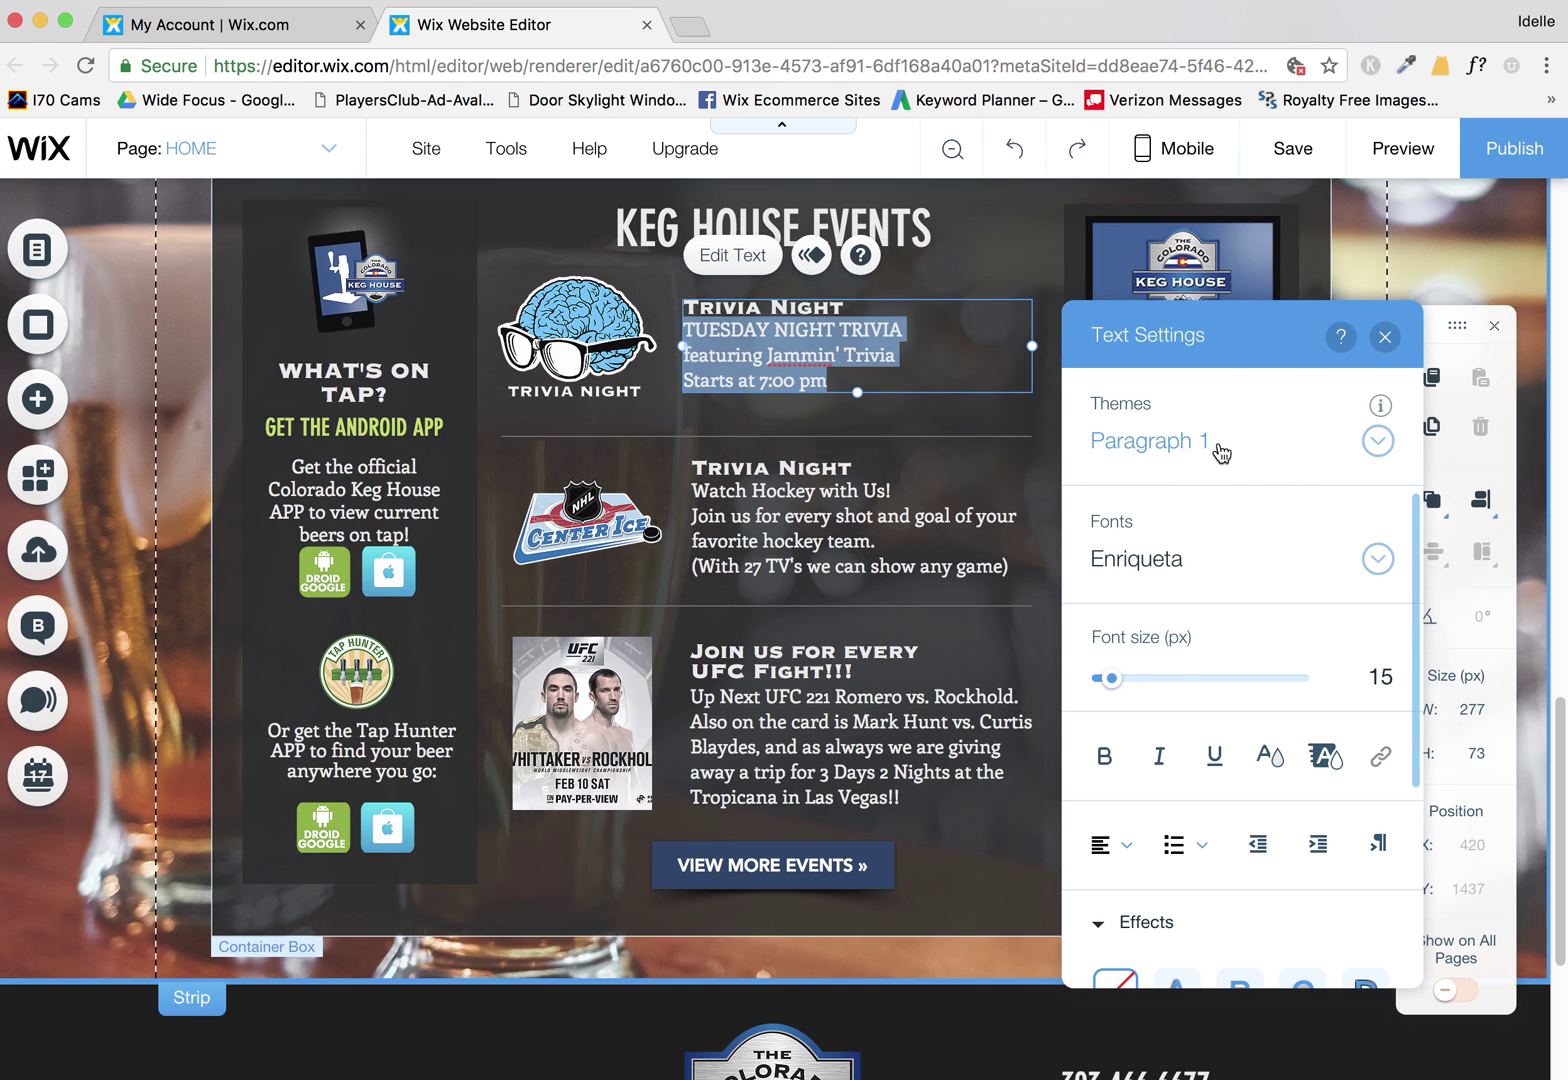
{"action": "left_click", "coordinate": [1220, 452]}
{"action": "left_click", "coordinate": [1230, 462]}
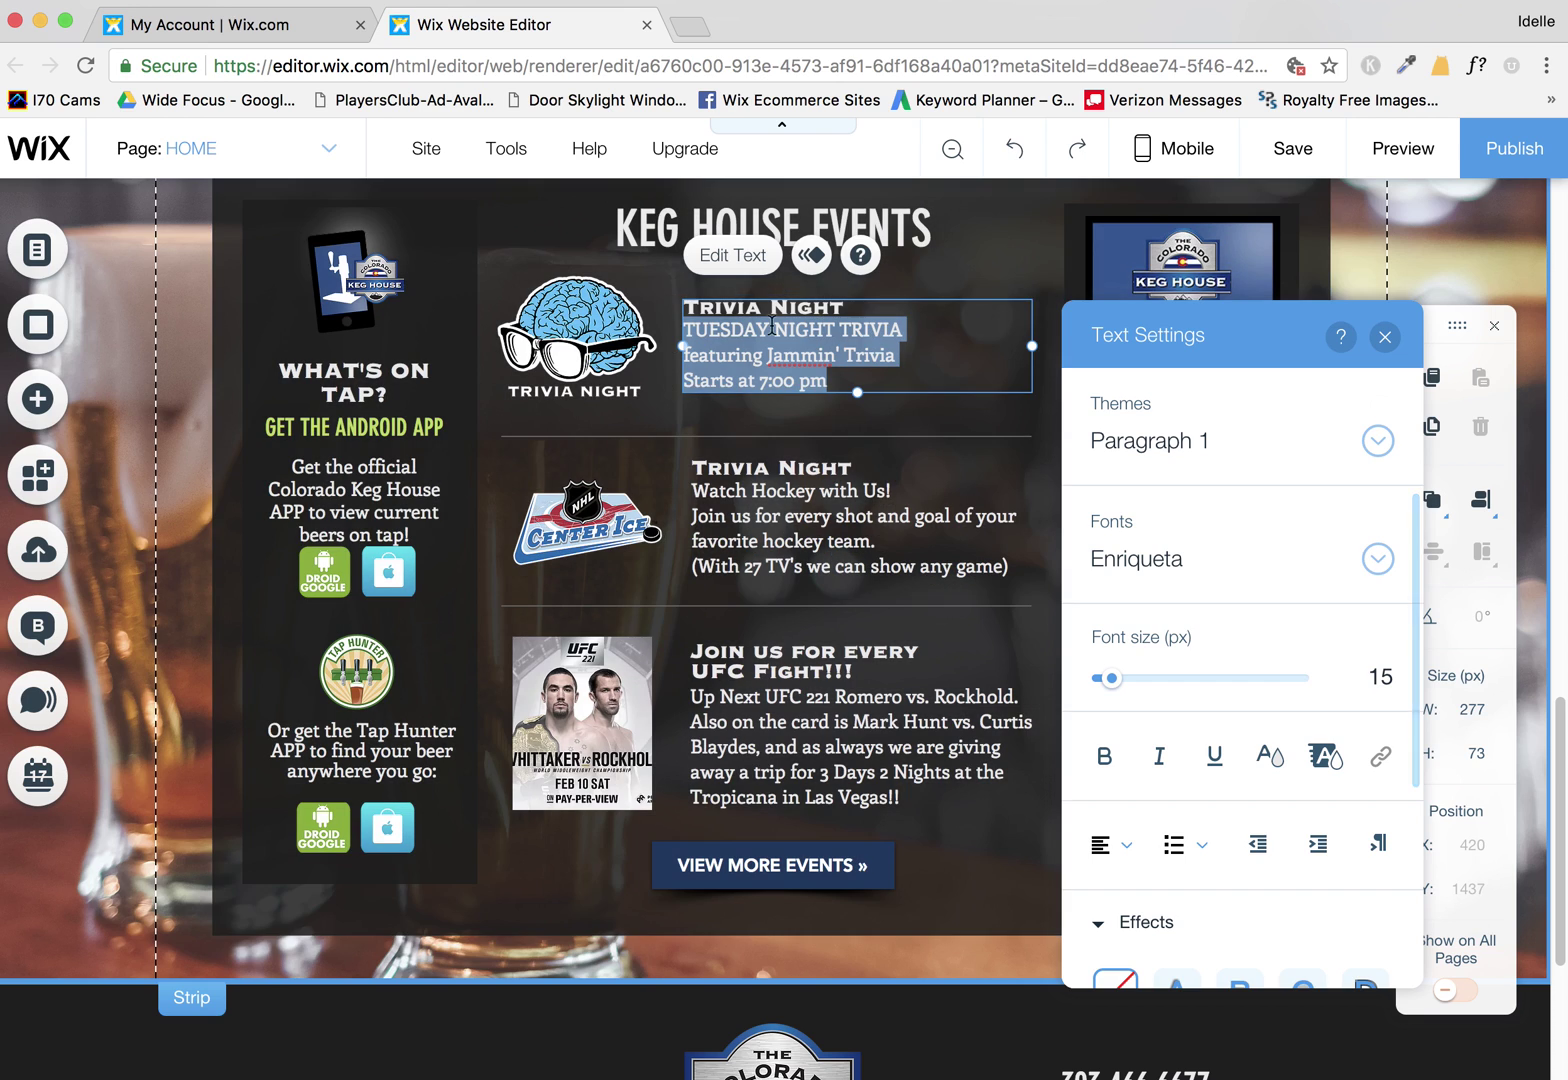
- Apply the Heading 5 theme to the TUESDAY NIGHT TRIVIA heading line
{"action": "left_click_drag", "start_coordinate": [845, 307], "coordinate": [662, 307]}
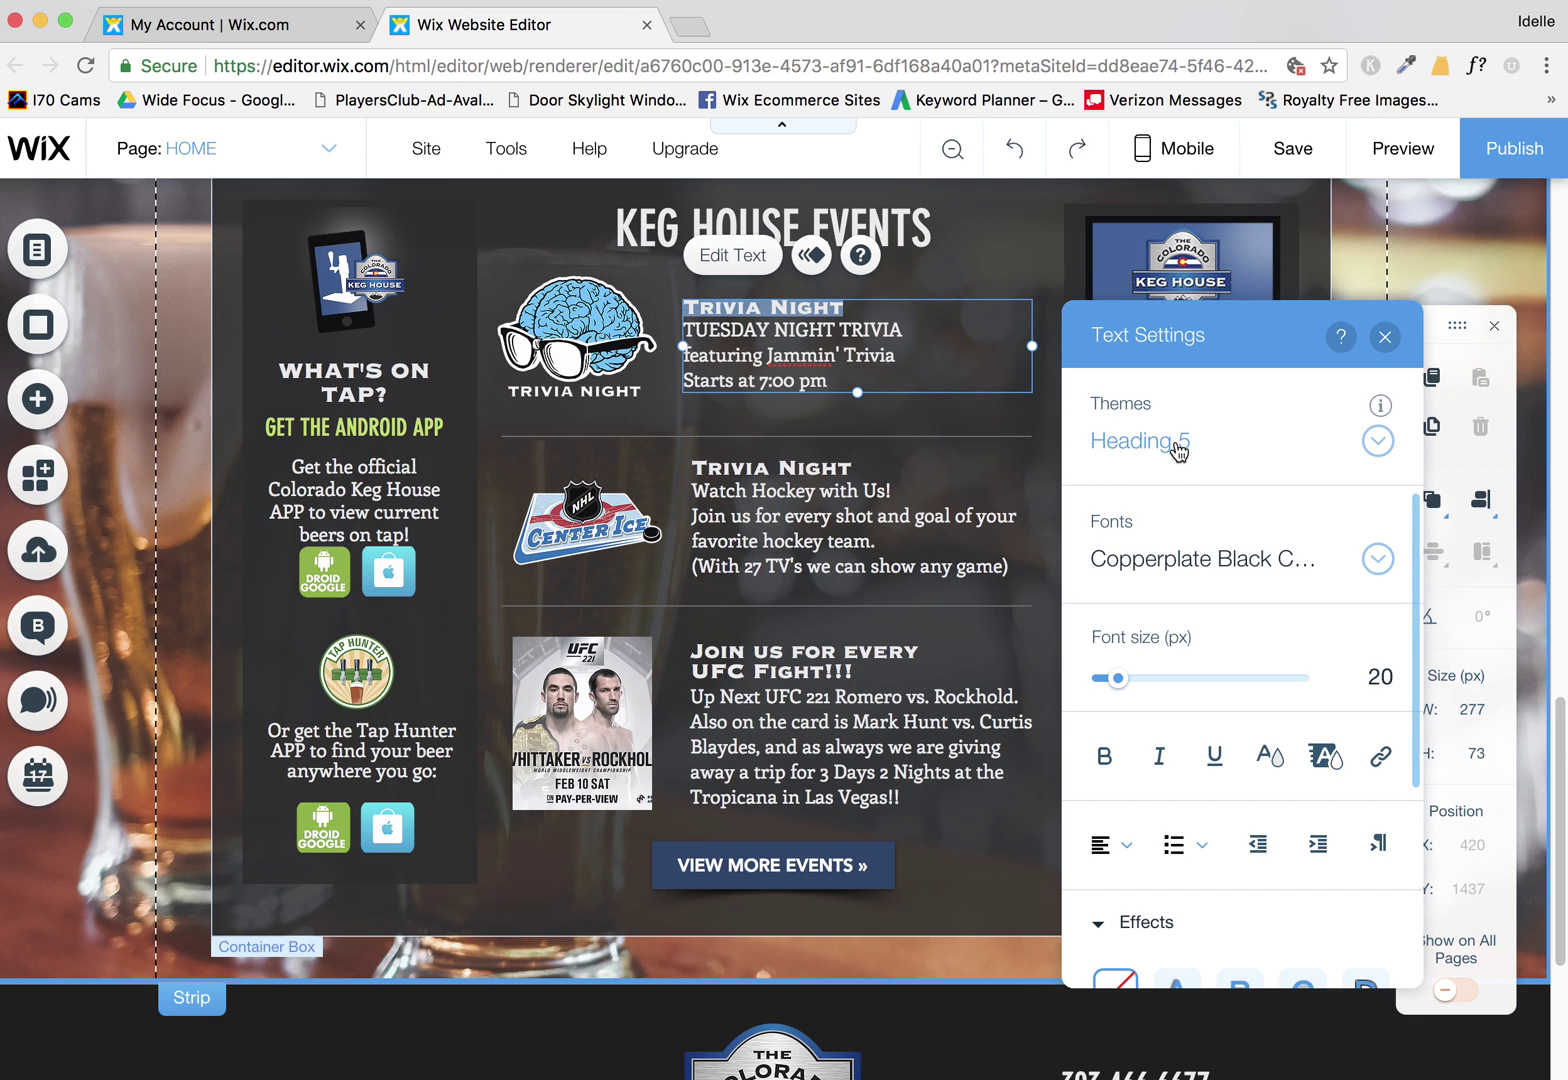
{"action": "left_click", "coordinate": [1180, 452]}
{"action": "left_click", "coordinate": [1270, 460]}
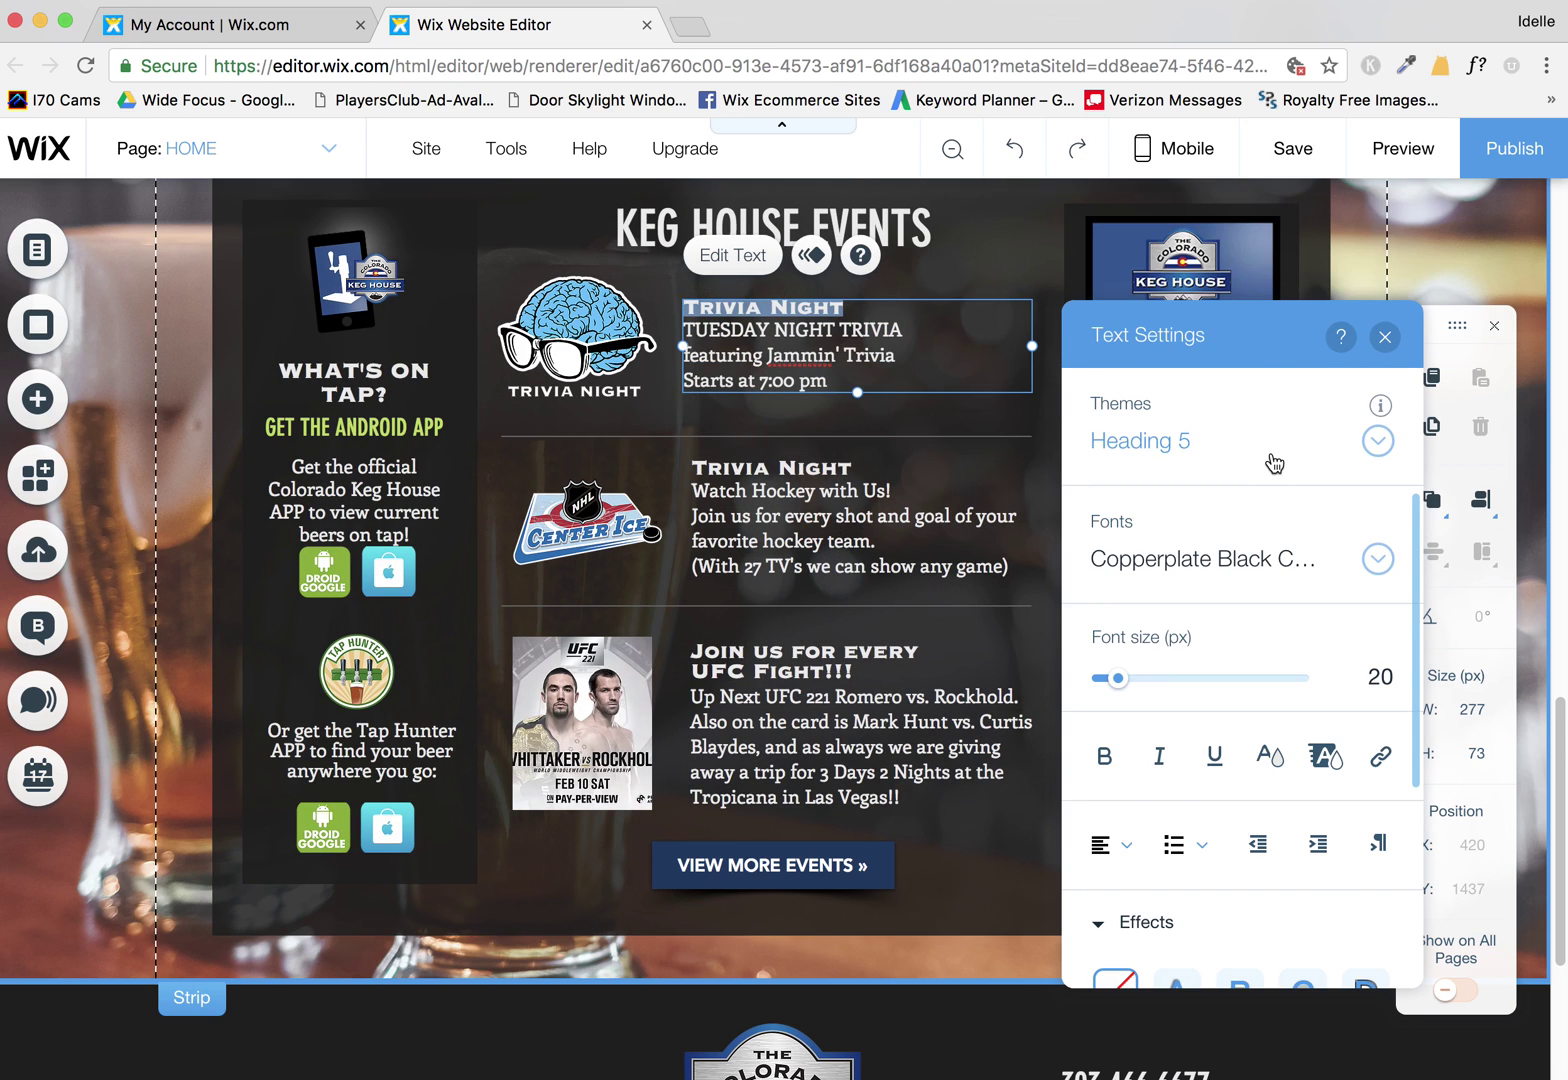
{"action": "left_click", "coordinate": [1266, 458]}
{"action": "left_click", "coordinate": [1268, 467]}
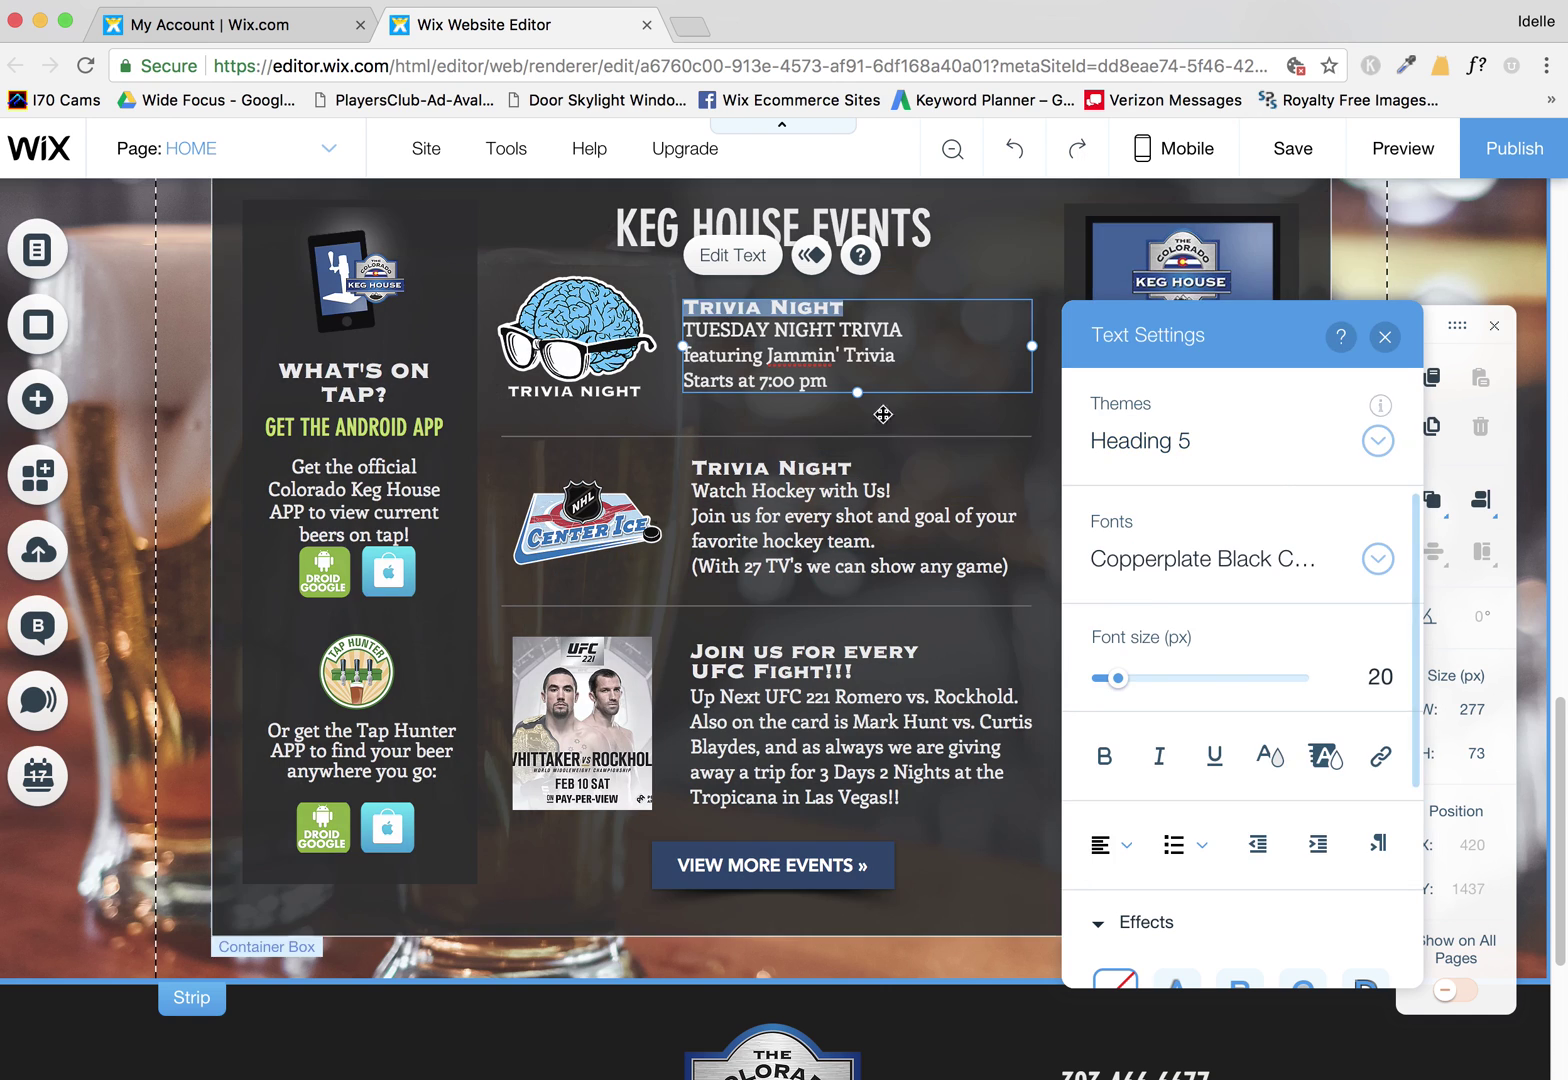
{"action": "left_click", "coordinate": [800, 380]}
{"action": "left_click", "coordinate": [720, 470]}
{"action": "left_click", "coordinate": [538, 500]}
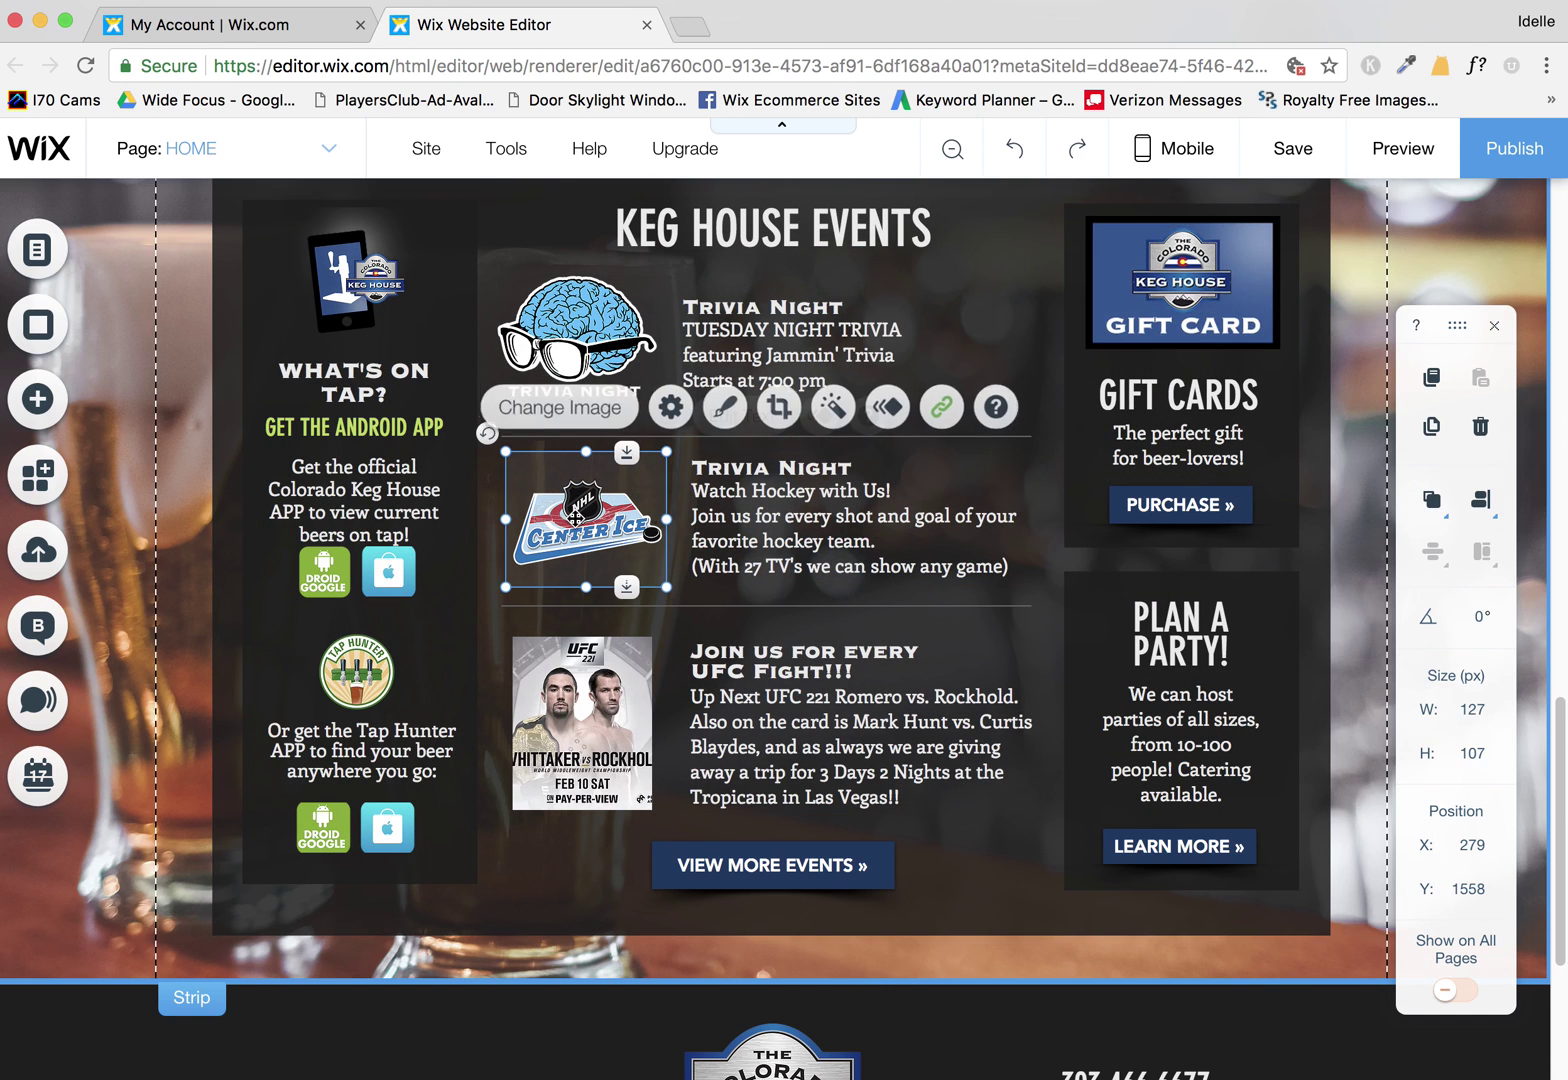
- Multi-select the UFC text, poster and divider line, then drag the group lower
{"action": "left_click", "coordinate": [800, 720]}
{"action": "left_click", "coordinate": [600, 730], "text": "shift"}
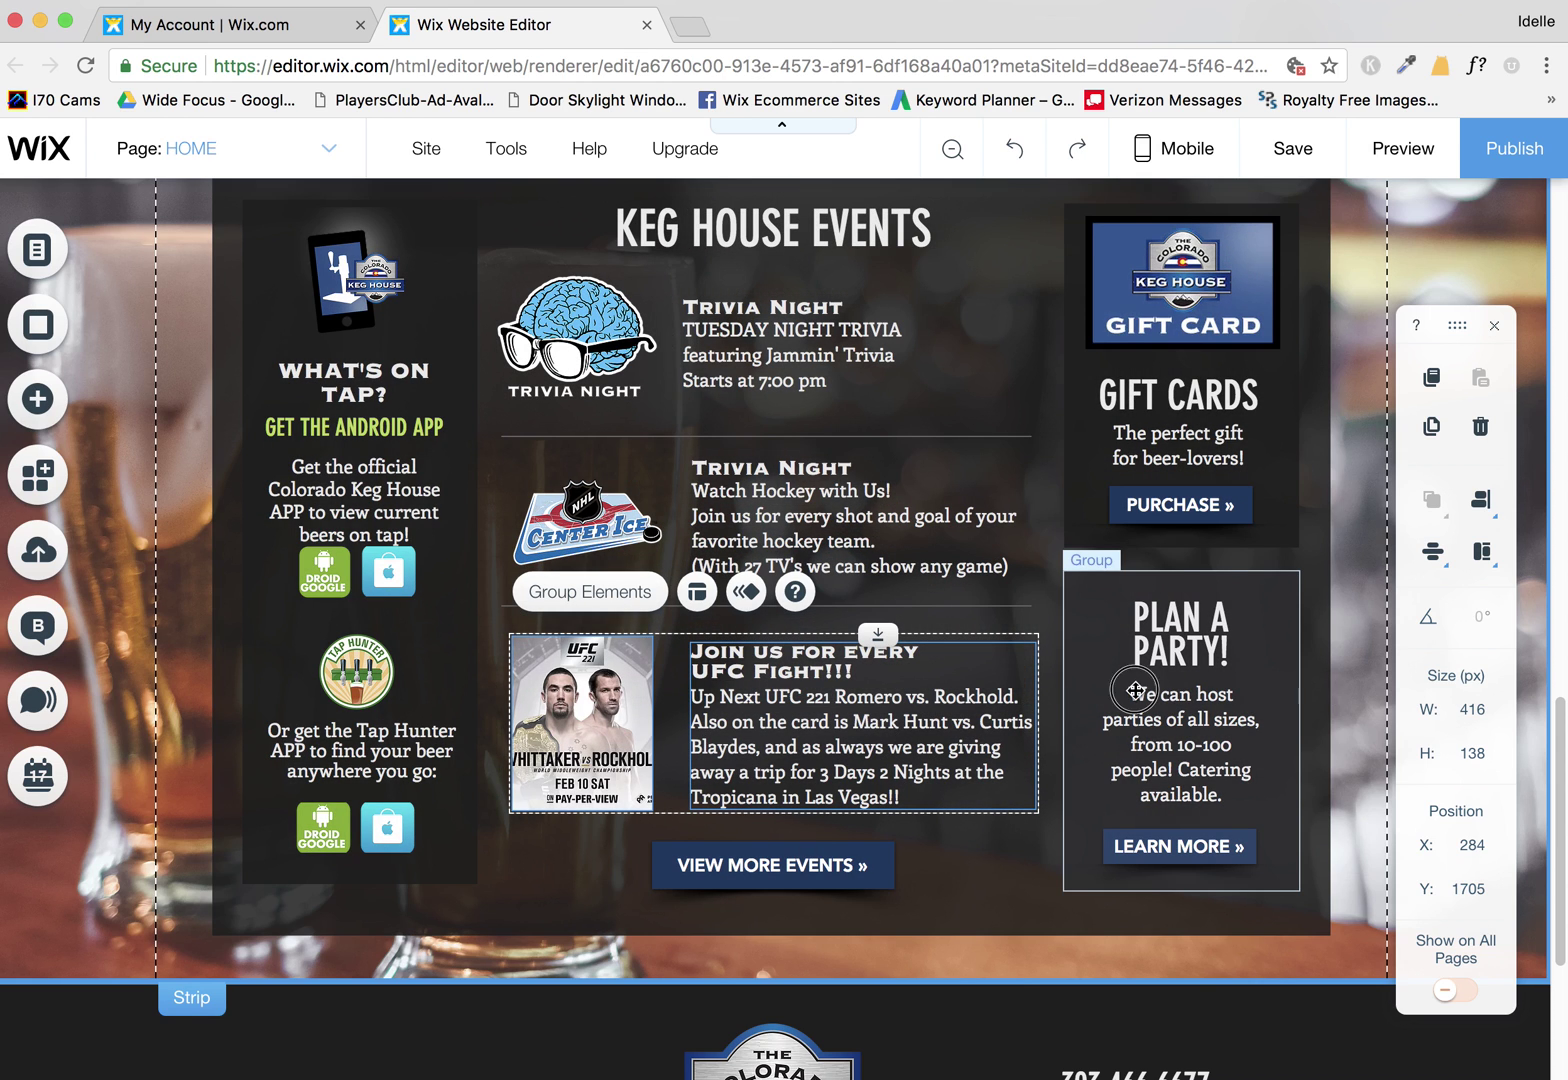
{"action": "left_click", "coordinate": [1136, 690]}
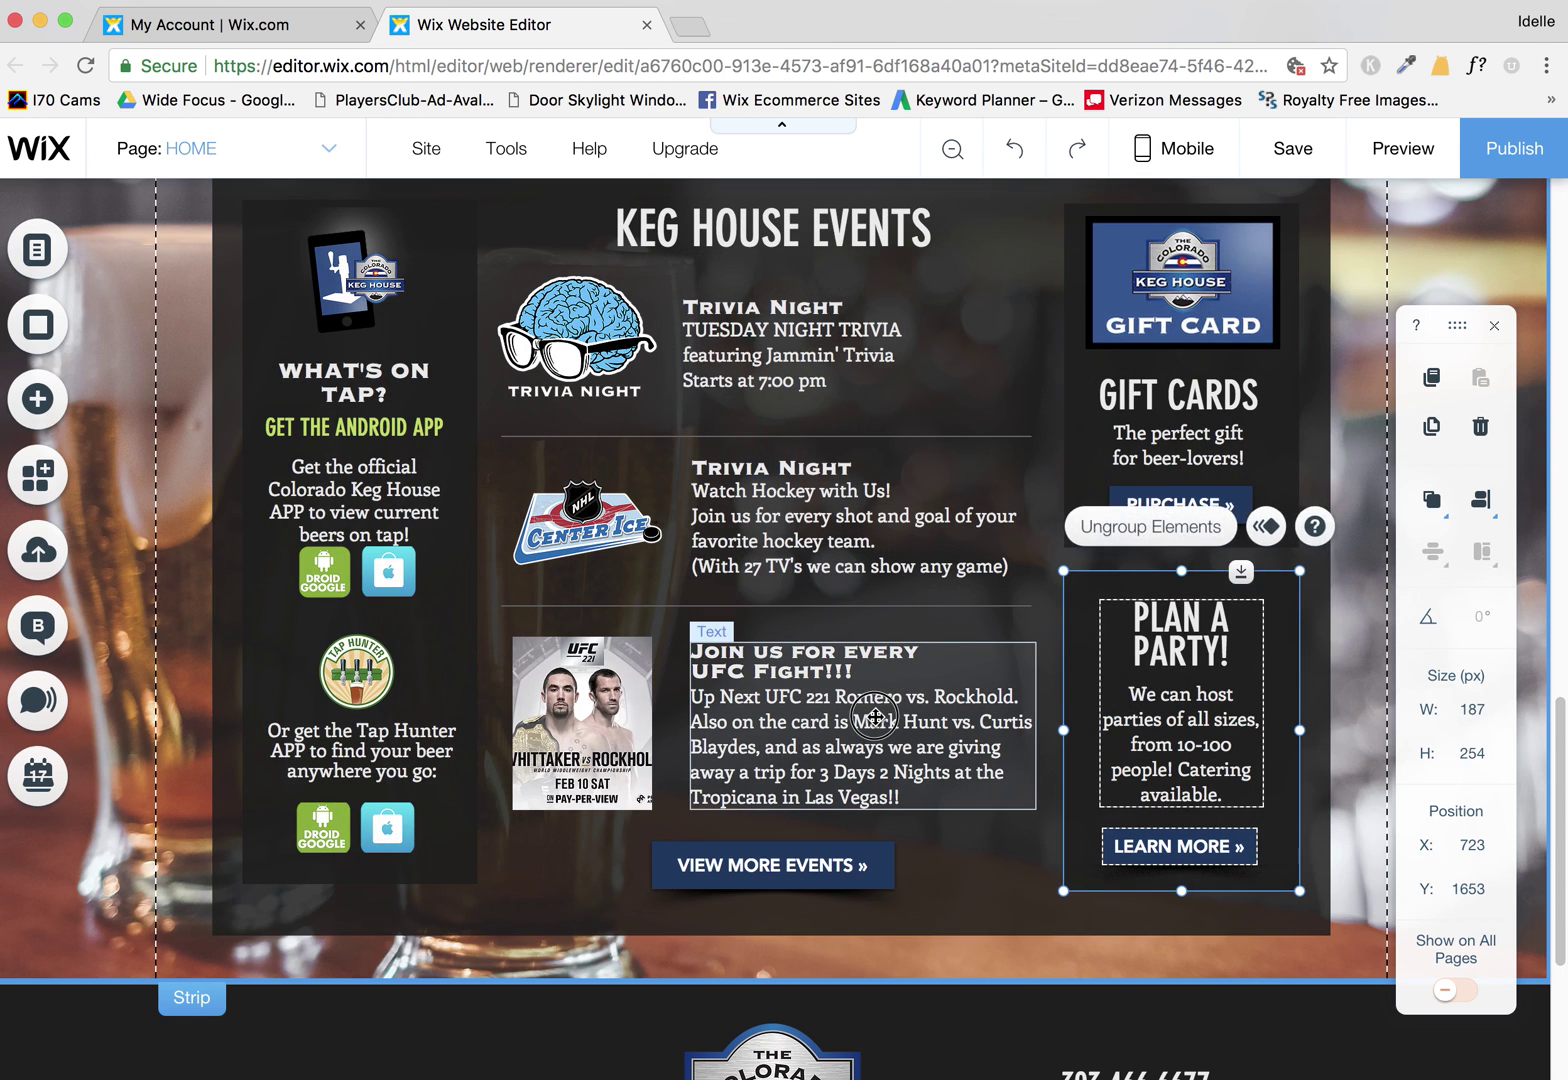
{"action": "left_click", "coordinate": [700, 725]}
{"action": "left_click", "coordinate": [593, 720], "text": "shift"}
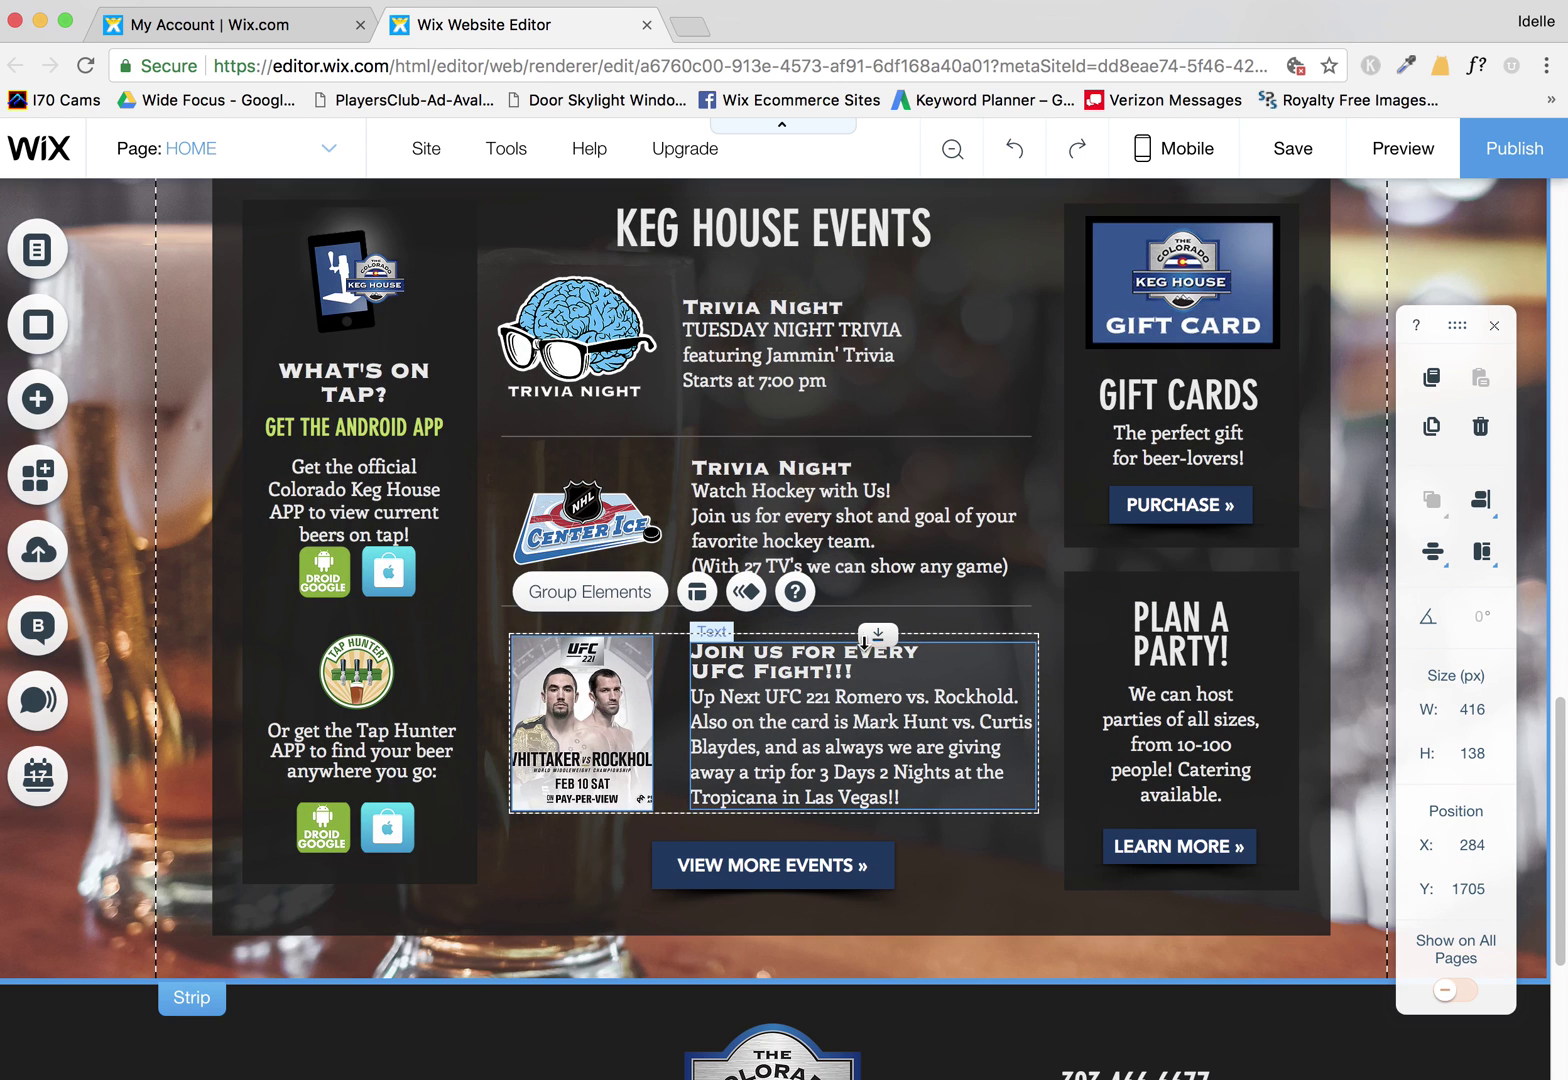
{"action": "left_click", "coordinate": [872, 608], "text": "shift"}
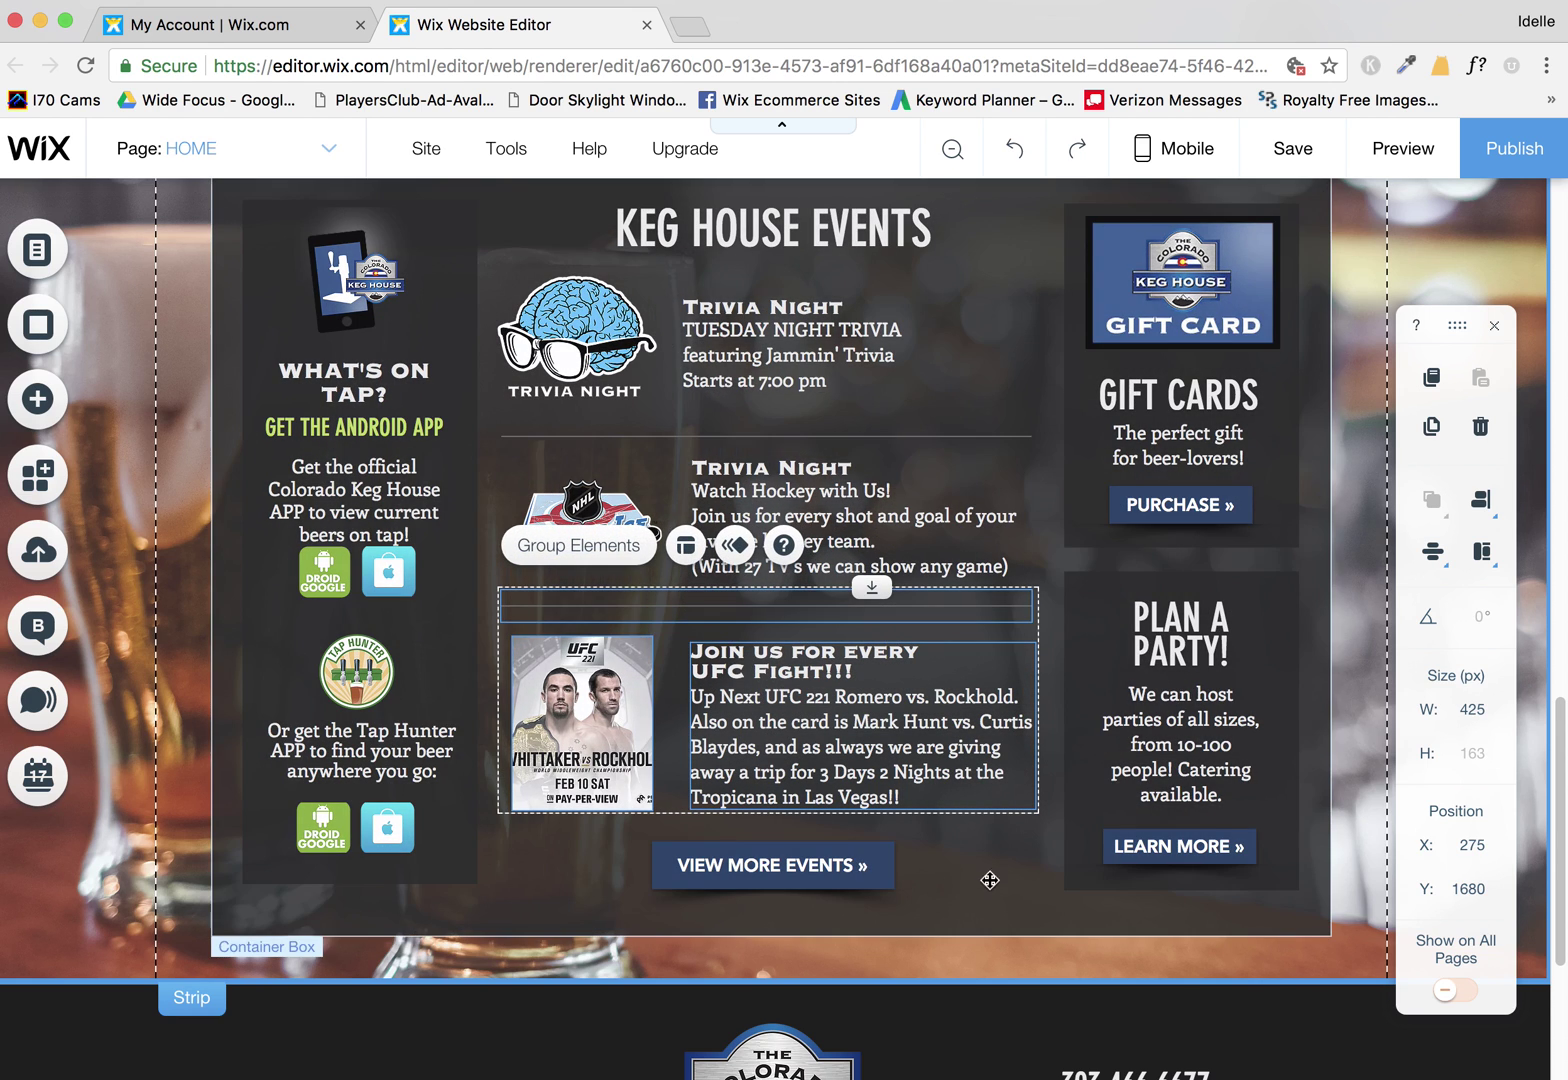
{"action": "left_click", "coordinate": [868, 931]}
{"action": "left_click", "coordinate": [840, 722]}
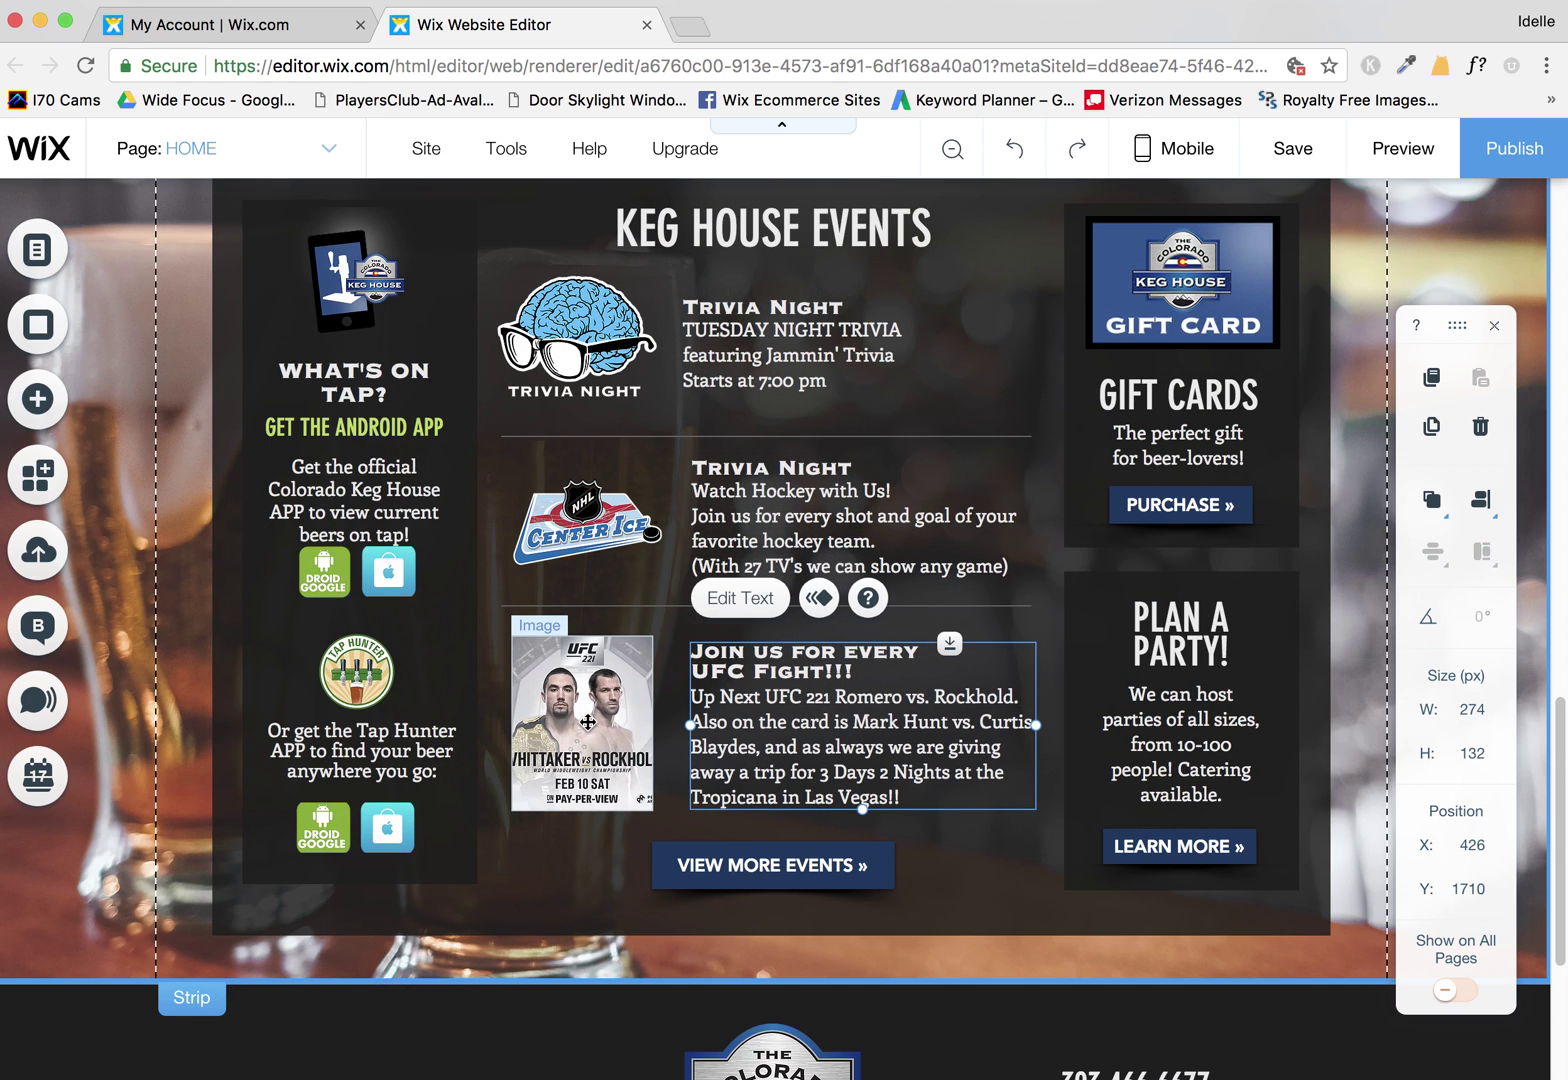
{"action": "left_click", "coordinate": [603, 717], "text": "shift"}
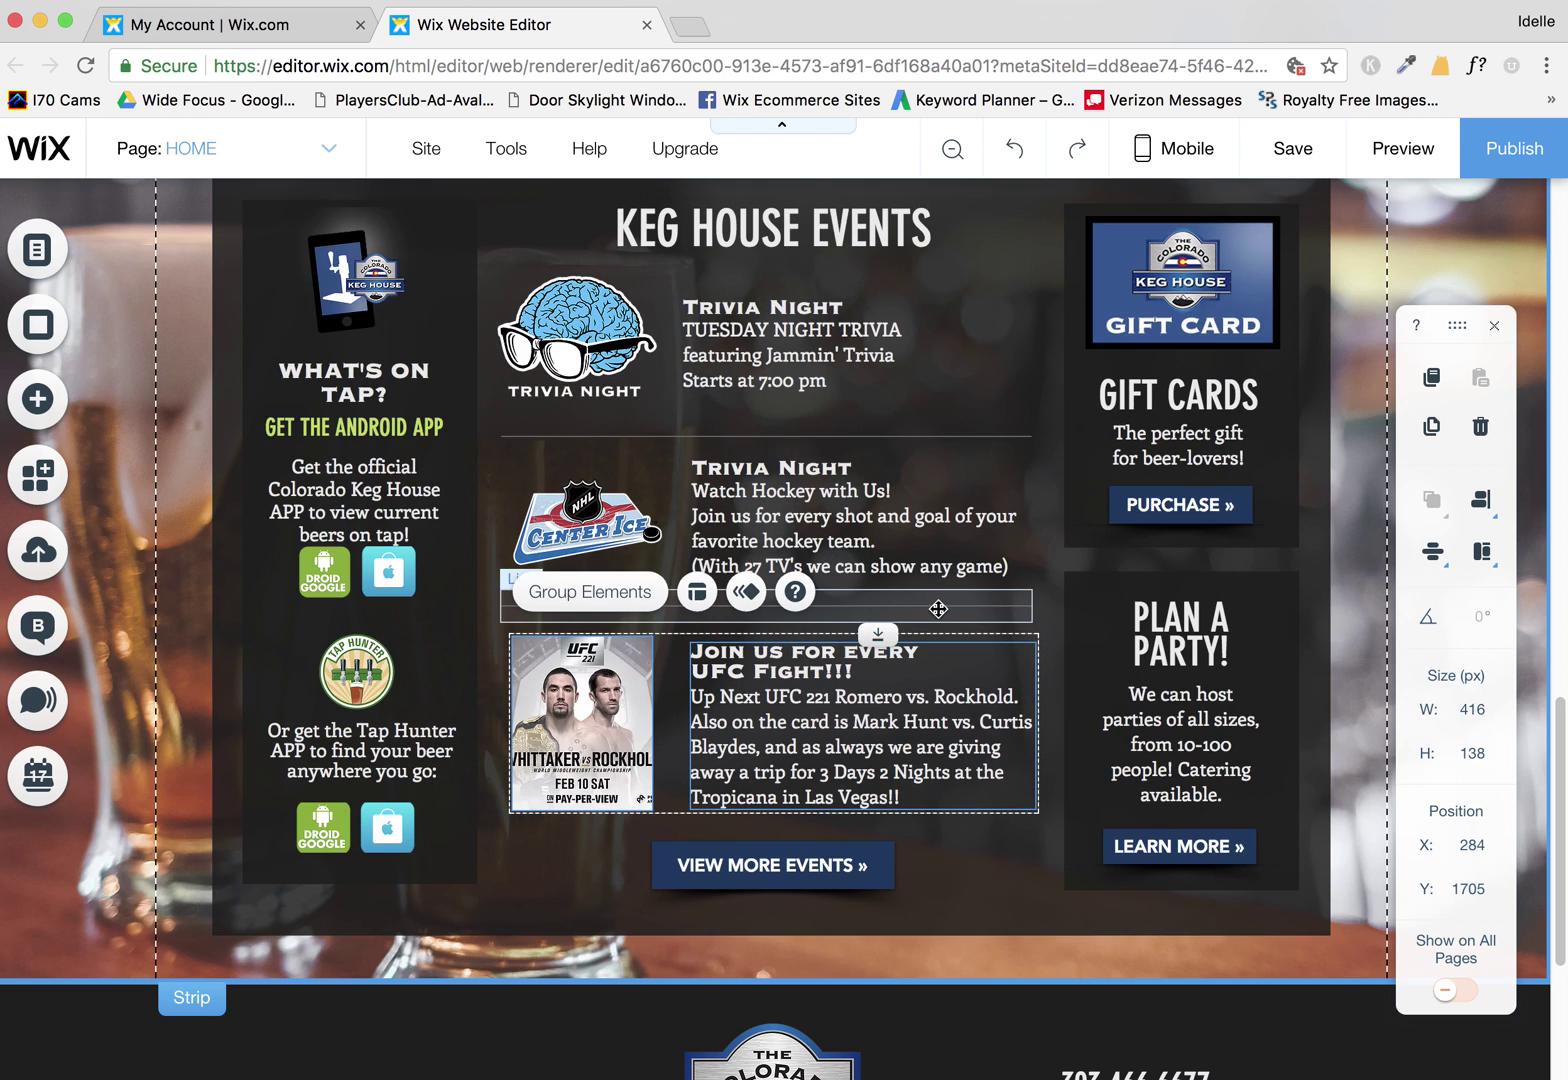
{"action": "left_click", "coordinate": [938, 608], "text": "shift"}
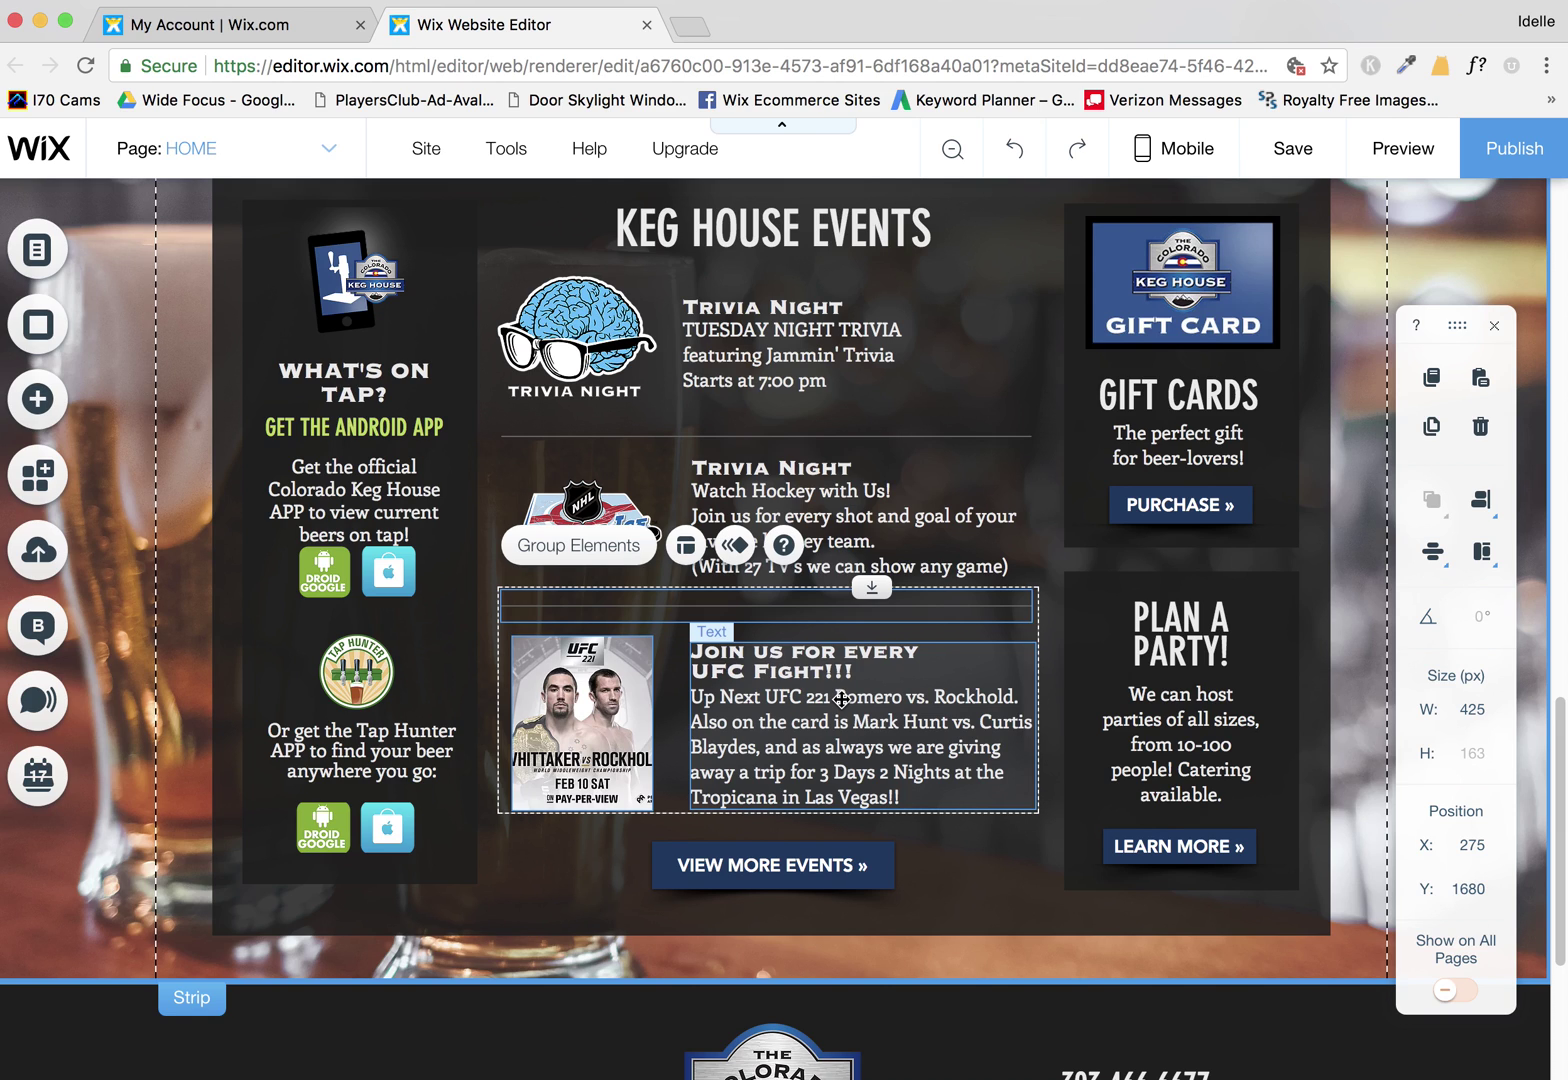
{"action": "left_click_drag", "start_coordinate": [841, 699], "coordinate": [810, 876]}
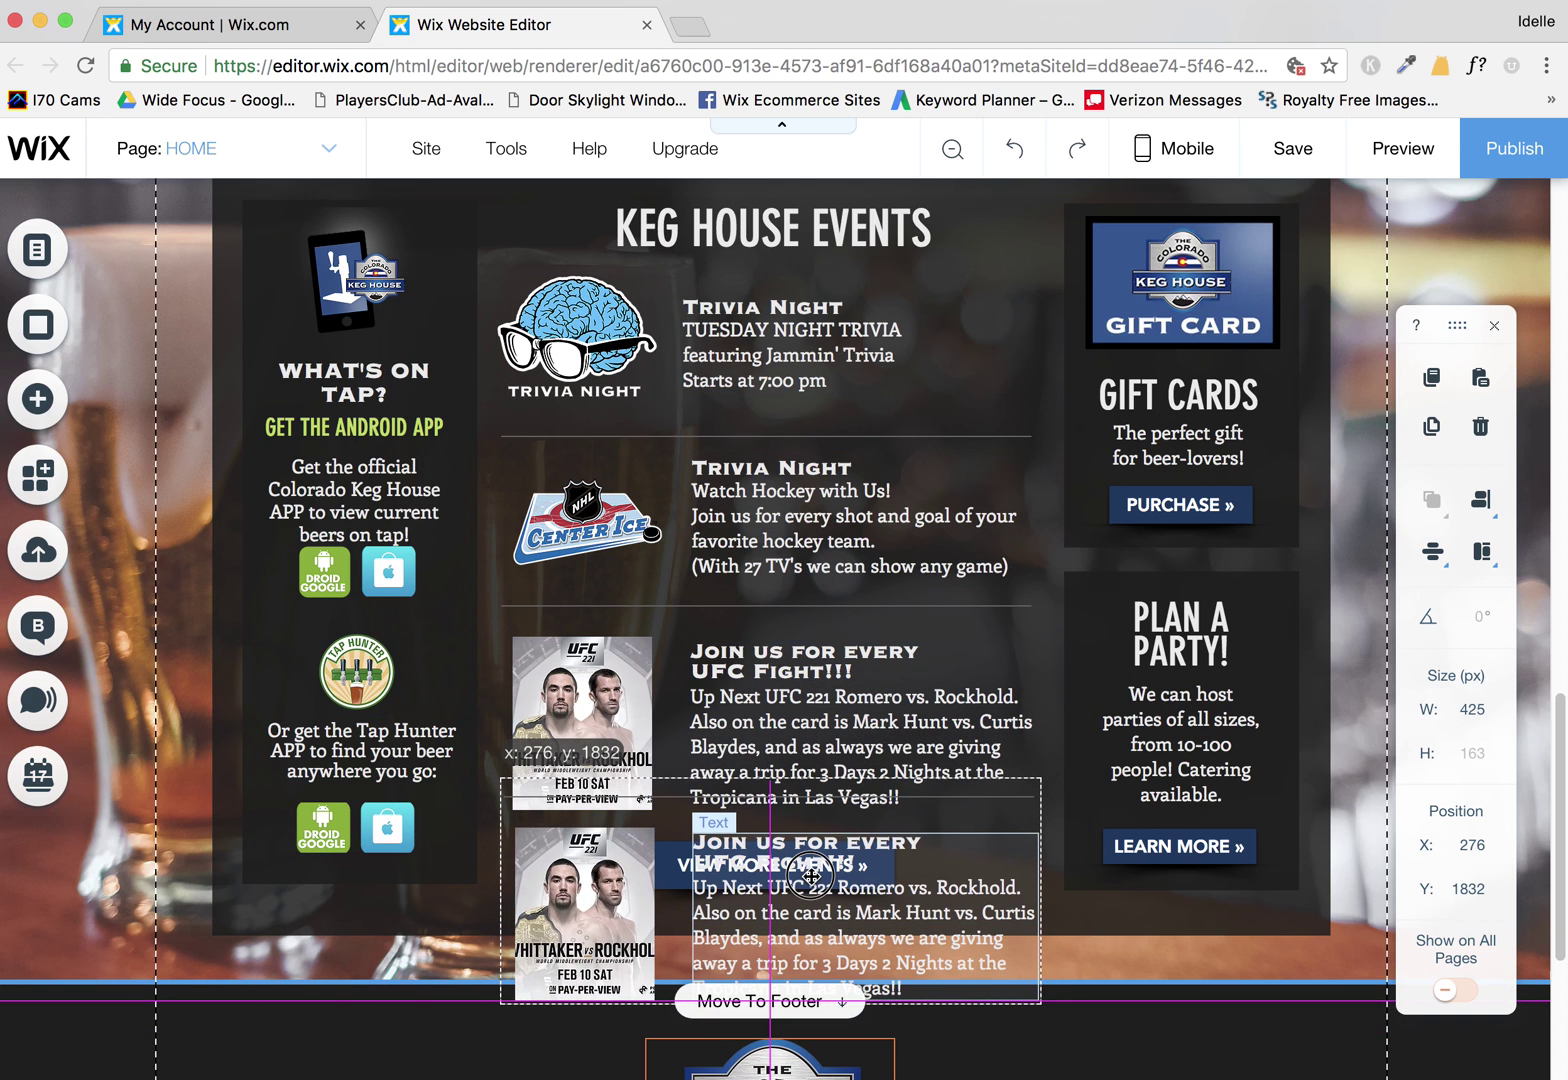
- Place the UFC copy and its divider line below VIEW MORE EVENTS
{"action": "left_click_drag", "start_coordinate": [966, 871], "coordinate": [1155, 917]}
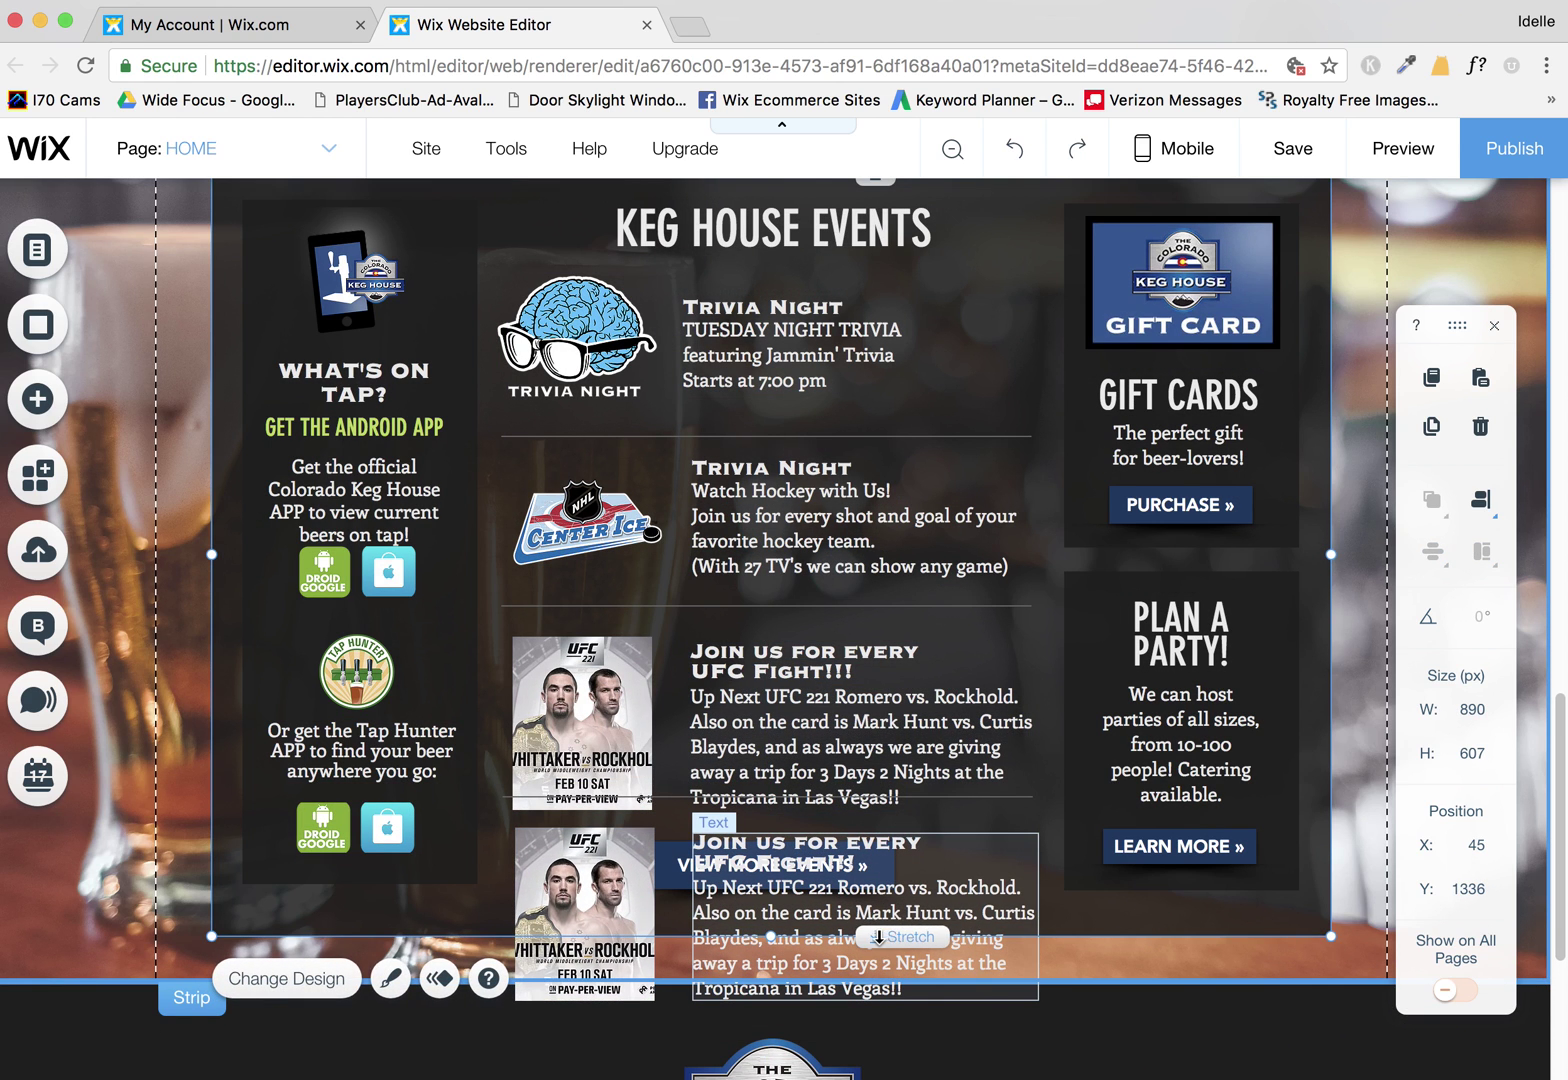
{"action": "scroll", "coordinate": [935, 850], "scroll_direction": "down", "scroll_amount": 3}
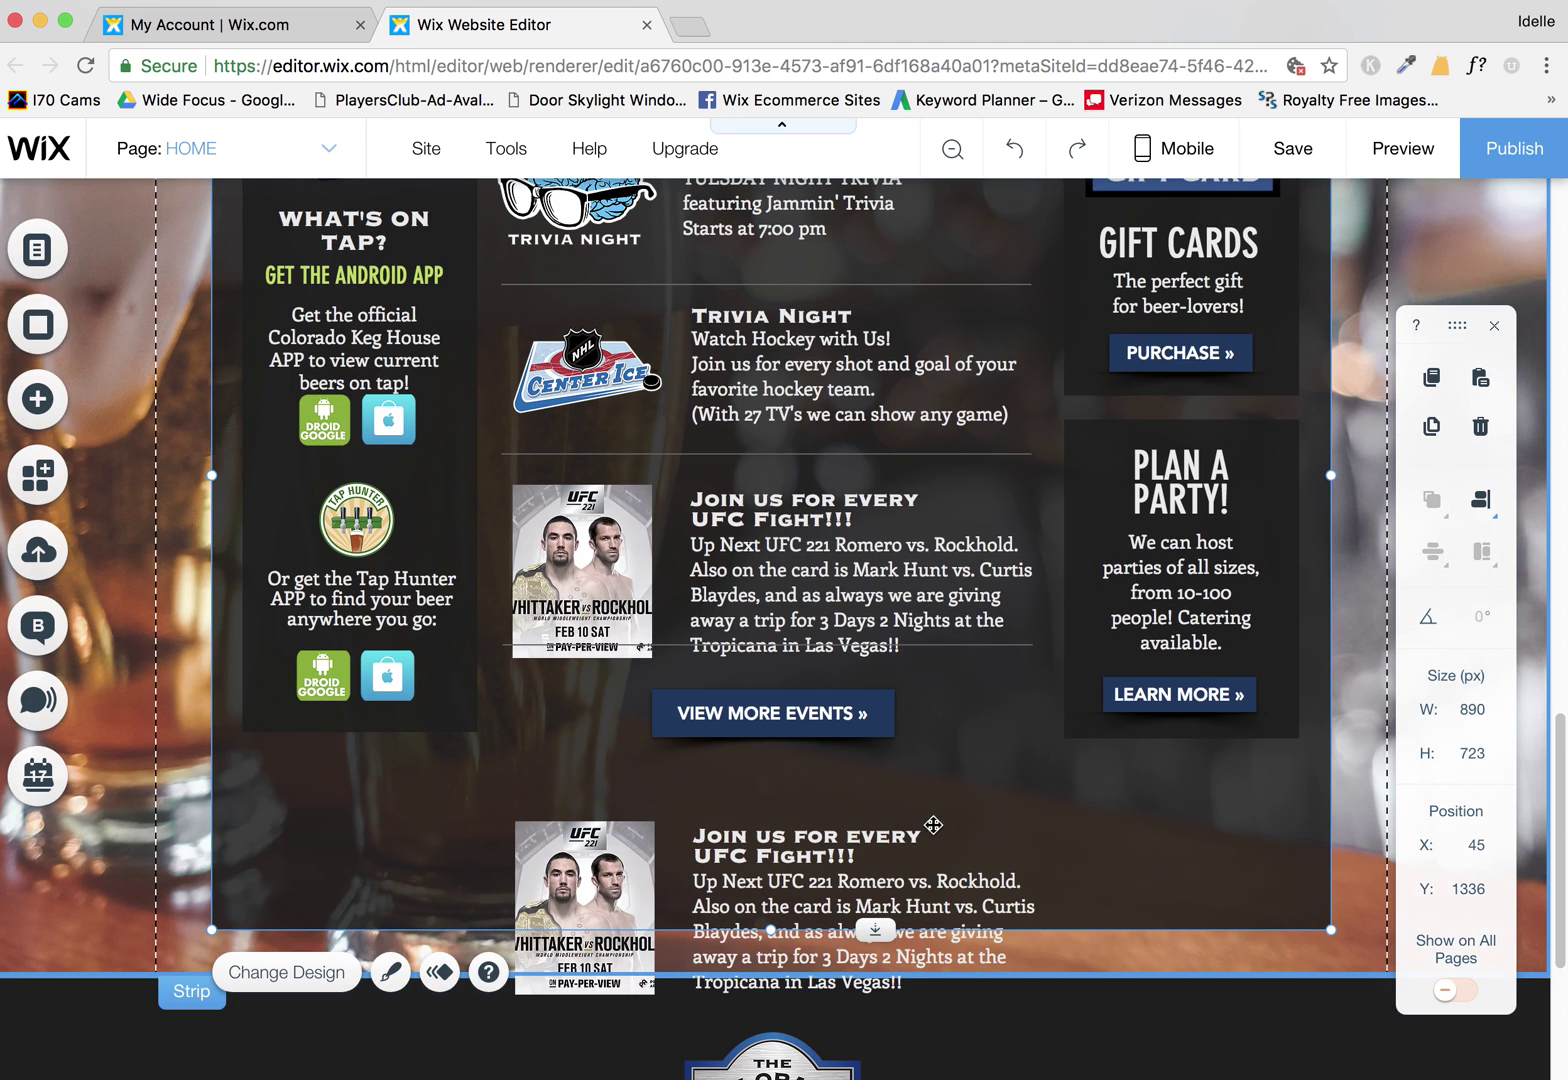
{"action": "left_click", "coordinate": [590, 860]}
{"action": "left_click", "coordinate": [850, 840], "text": "shift"}
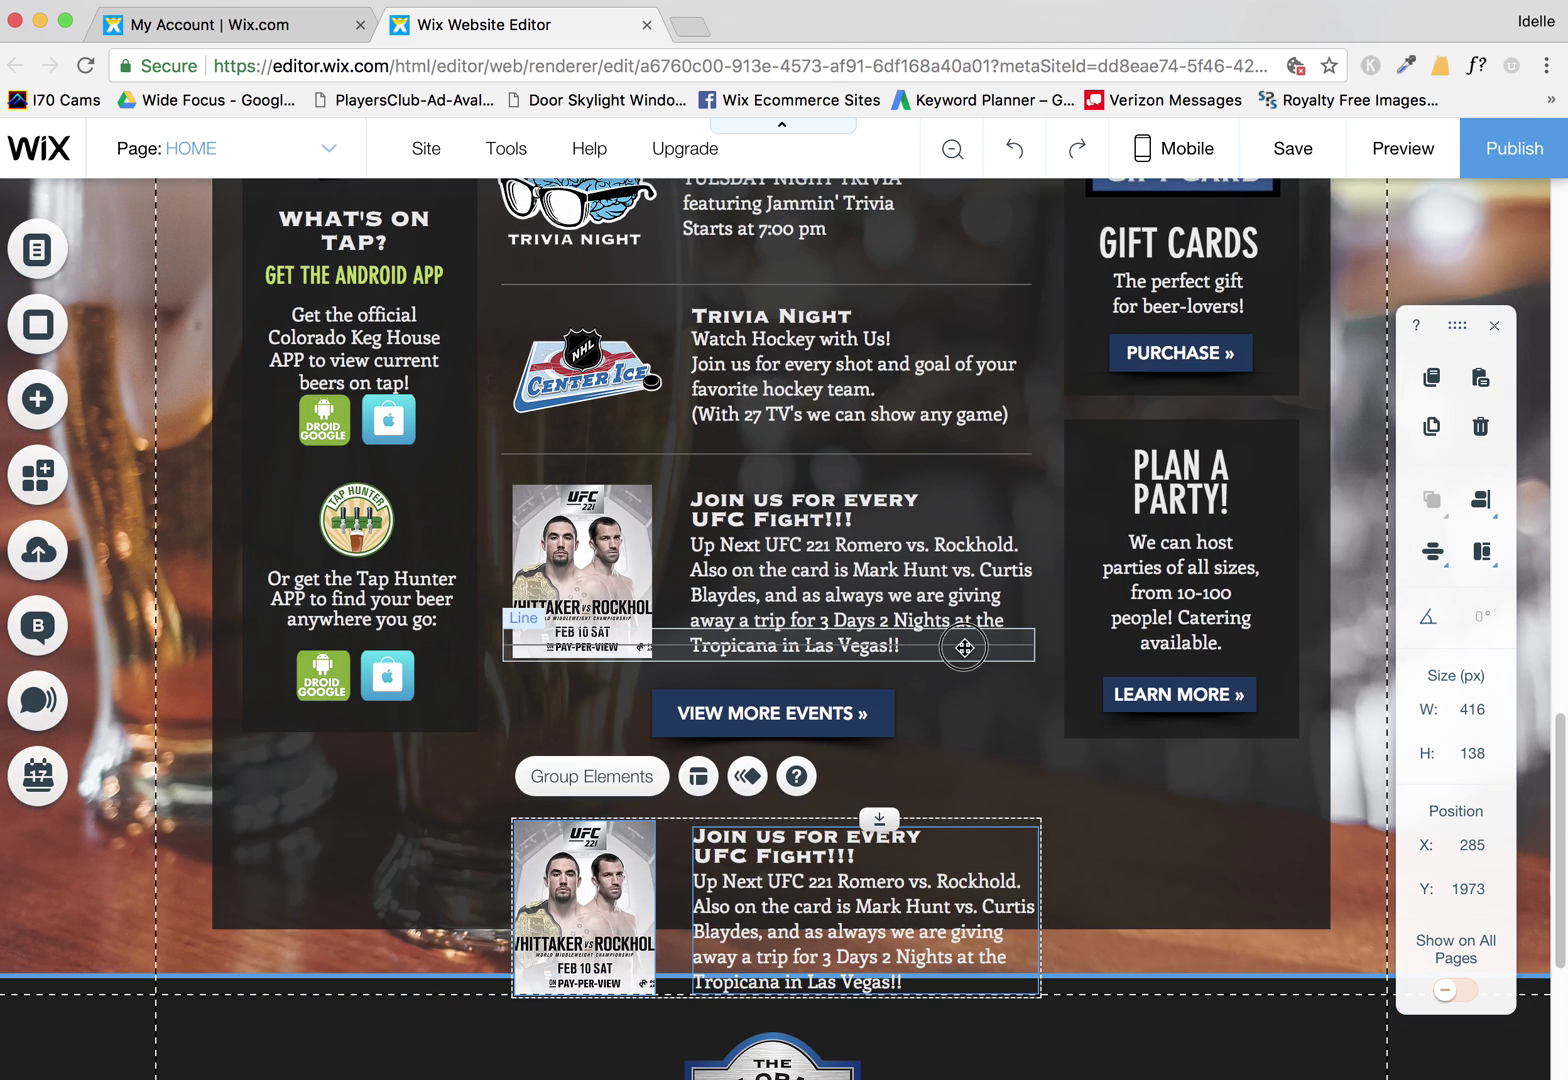
{"action": "left_click_drag", "start_coordinate": [962, 648], "coordinate": [954, 795]}
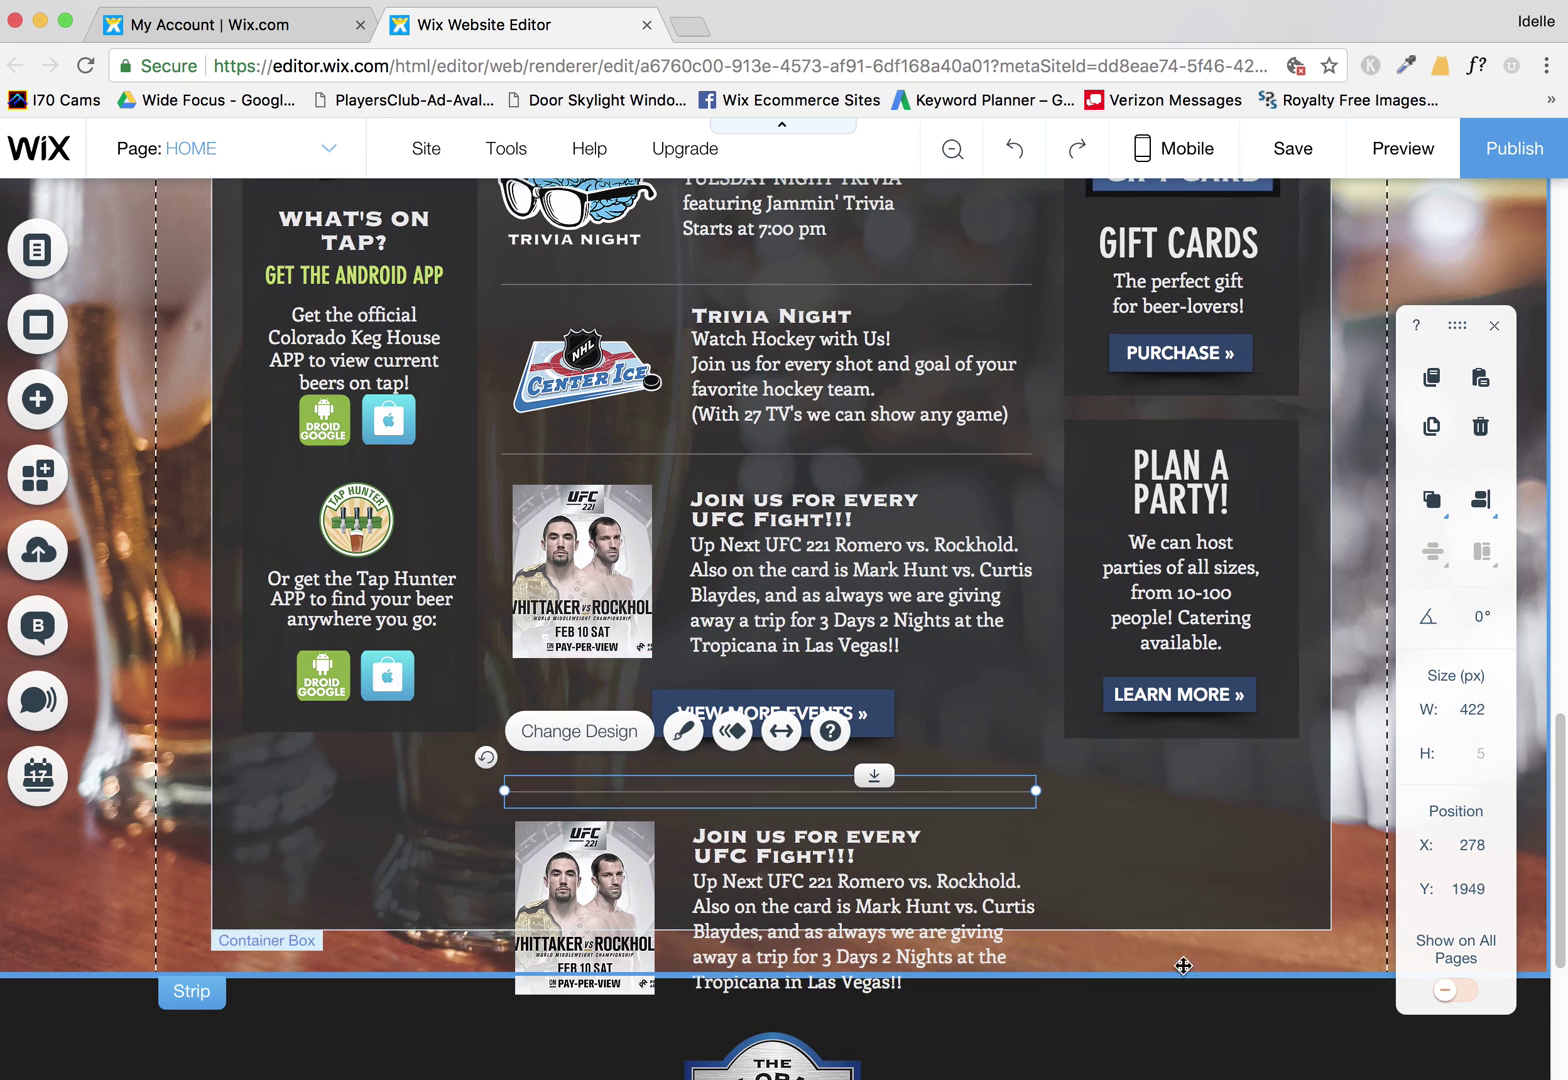
- Stretch the events section taller and nudge the lower UFC entry and line into place
{"action": "left_click", "coordinate": [1174, 912]}
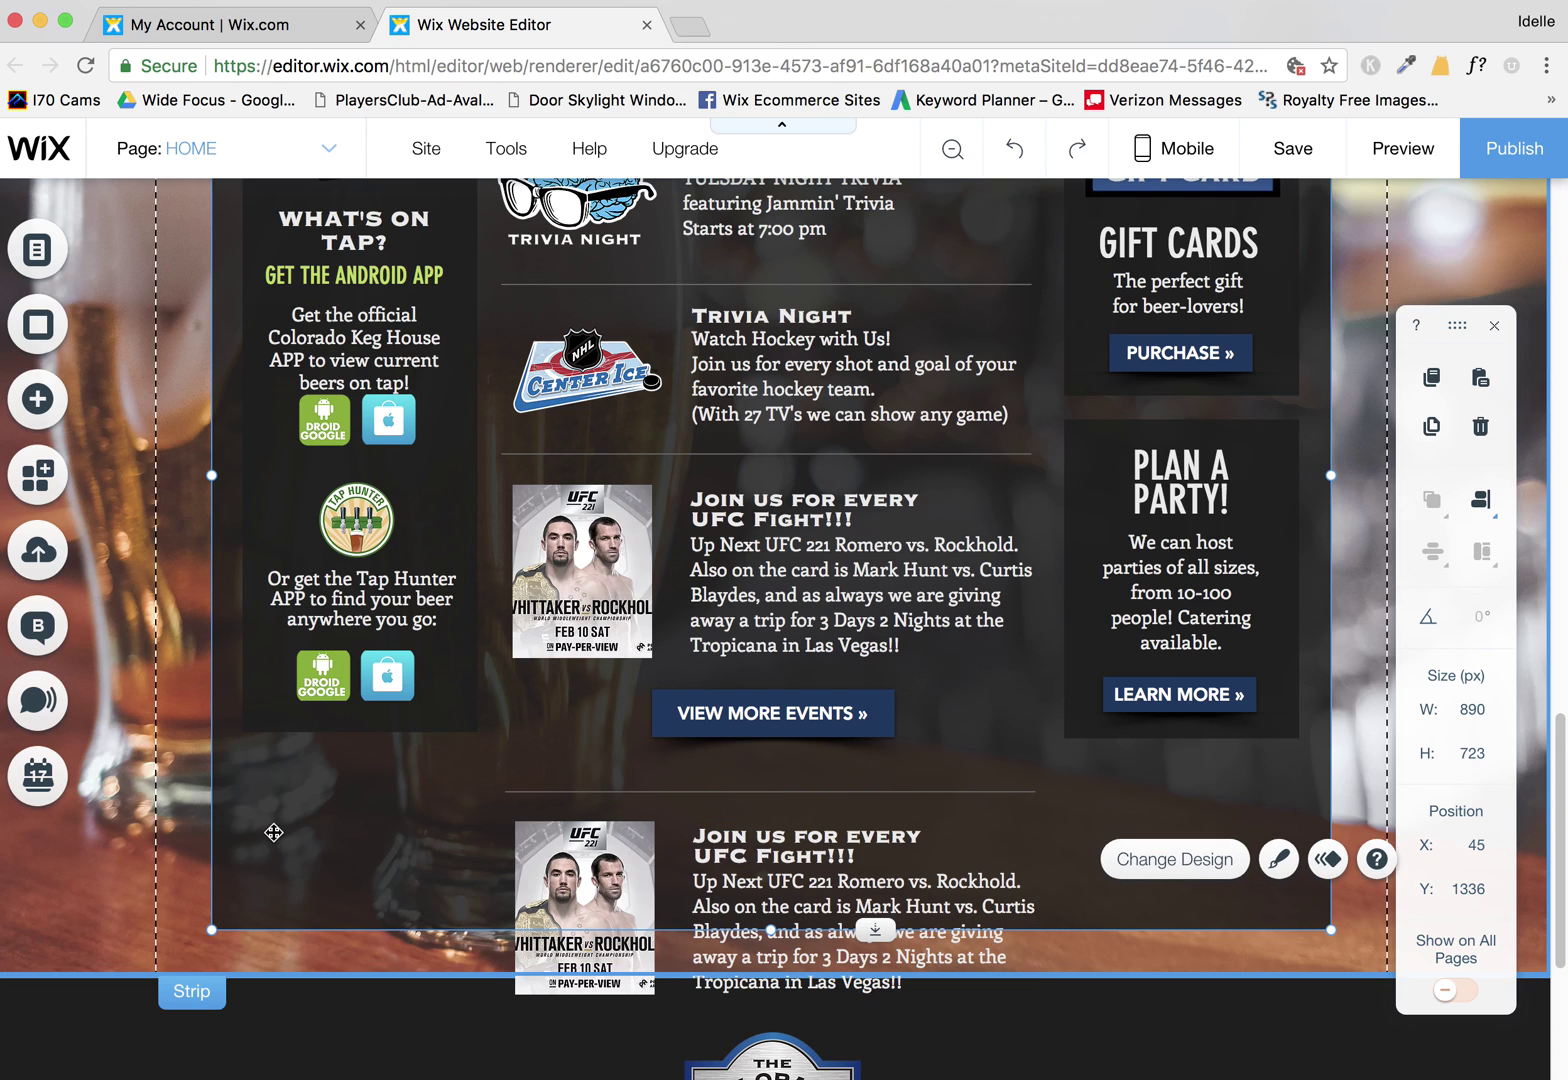
{"action": "left_click_drag", "start_coordinate": [876, 927], "coordinate": [876, 1021]}
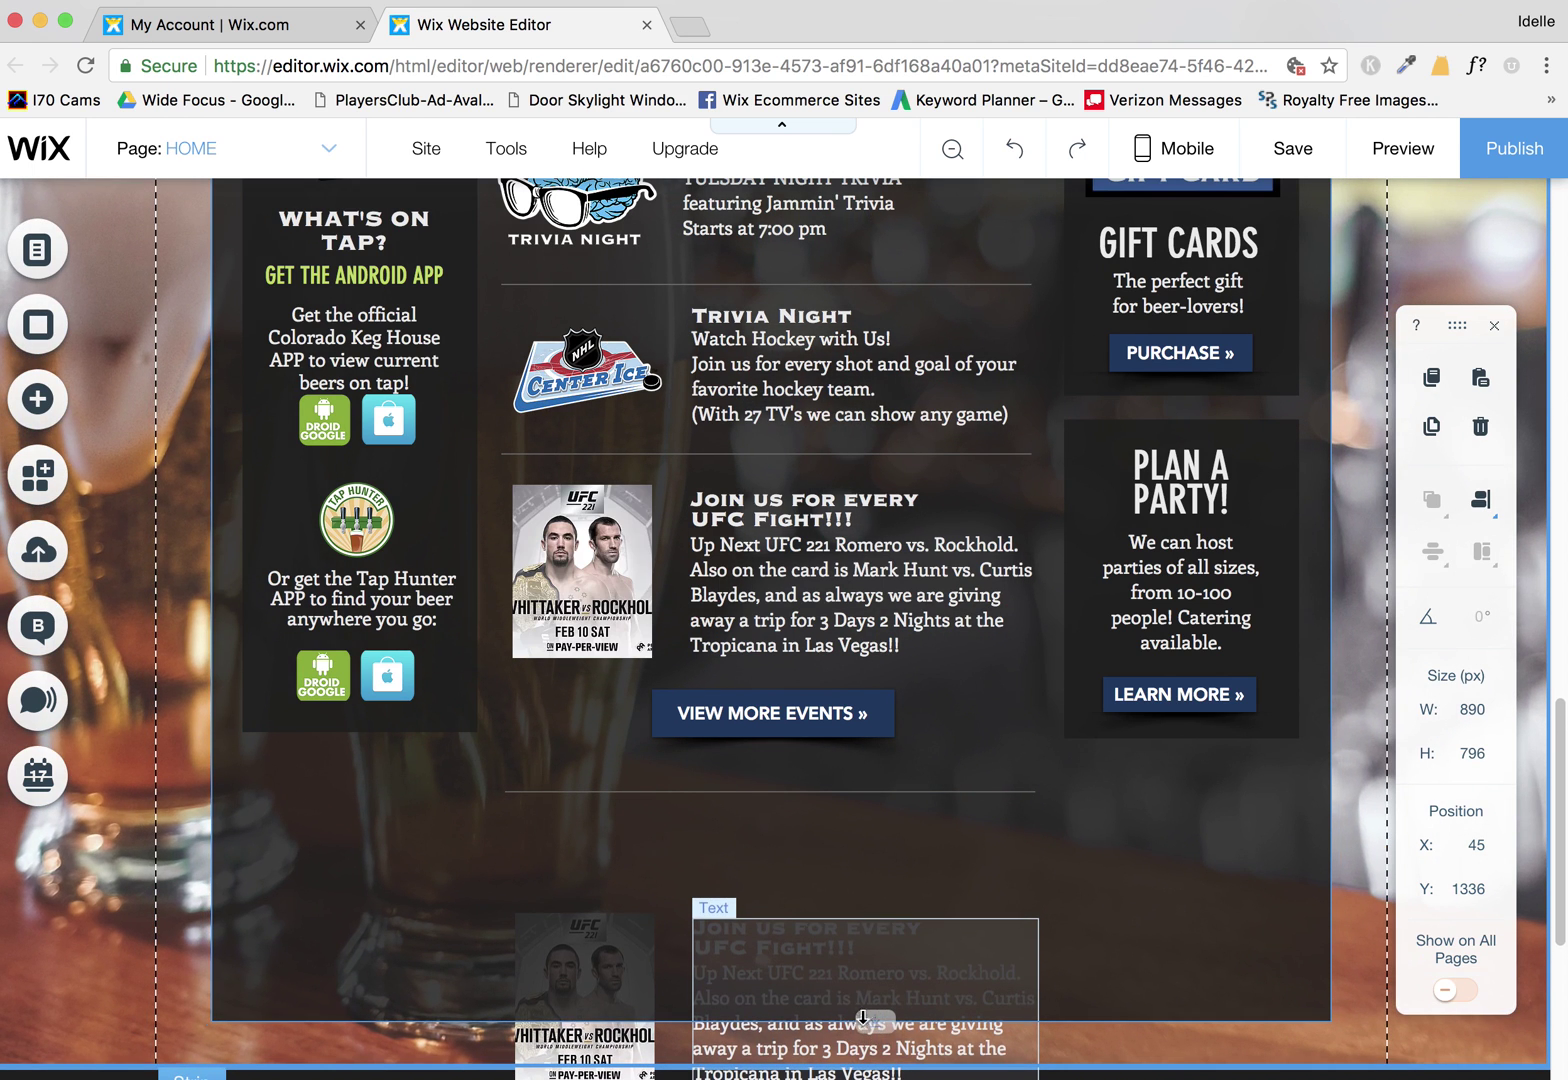
{"action": "left_click", "coordinate": [922, 983]}
{"action": "left_click", "coordinate": [565, 945], "text": "shift"}
{"action": "left_click_drag", "start_coordinate": [759, 976], "coordinate": [759, 878]}
{"action": "left_click", "coordinate": [908, 790]}
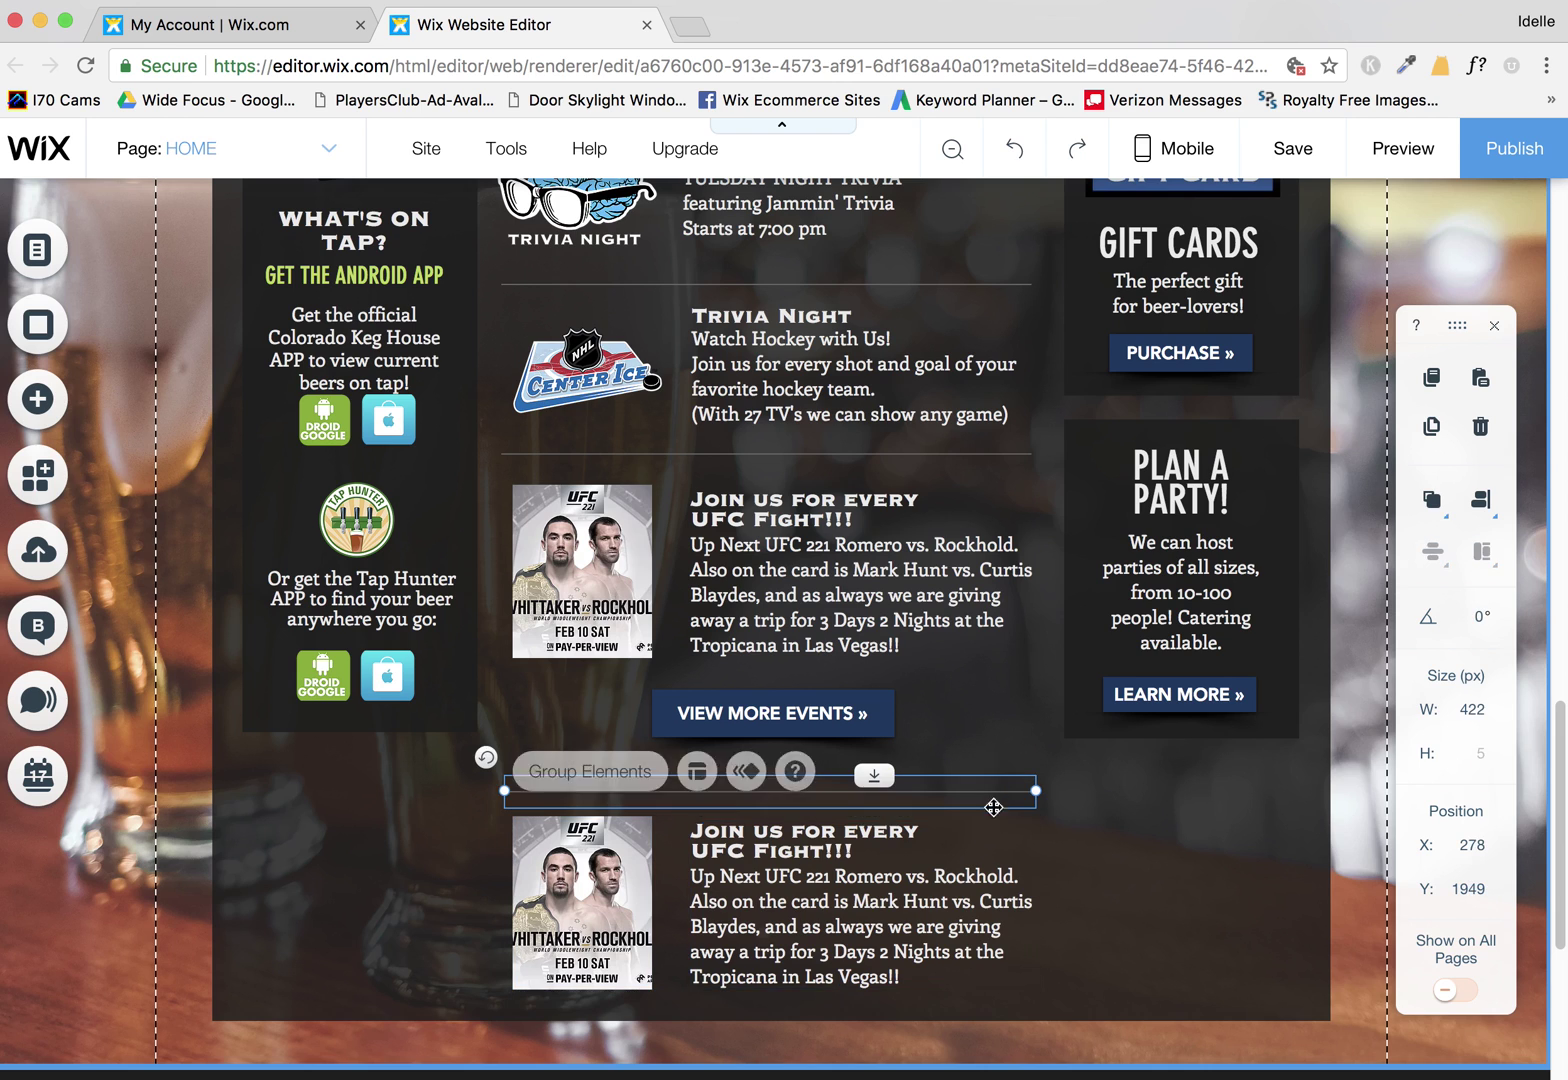
{"action": "left_click", "coordinate": [900, 880], "text": "shift"}
{"action": "left_click", "coordinate": [580, 900], "text": "shift"}
{"action": "left_click_drag", "start_coordinate": [900, 900], "coordinate": [900, 876]}
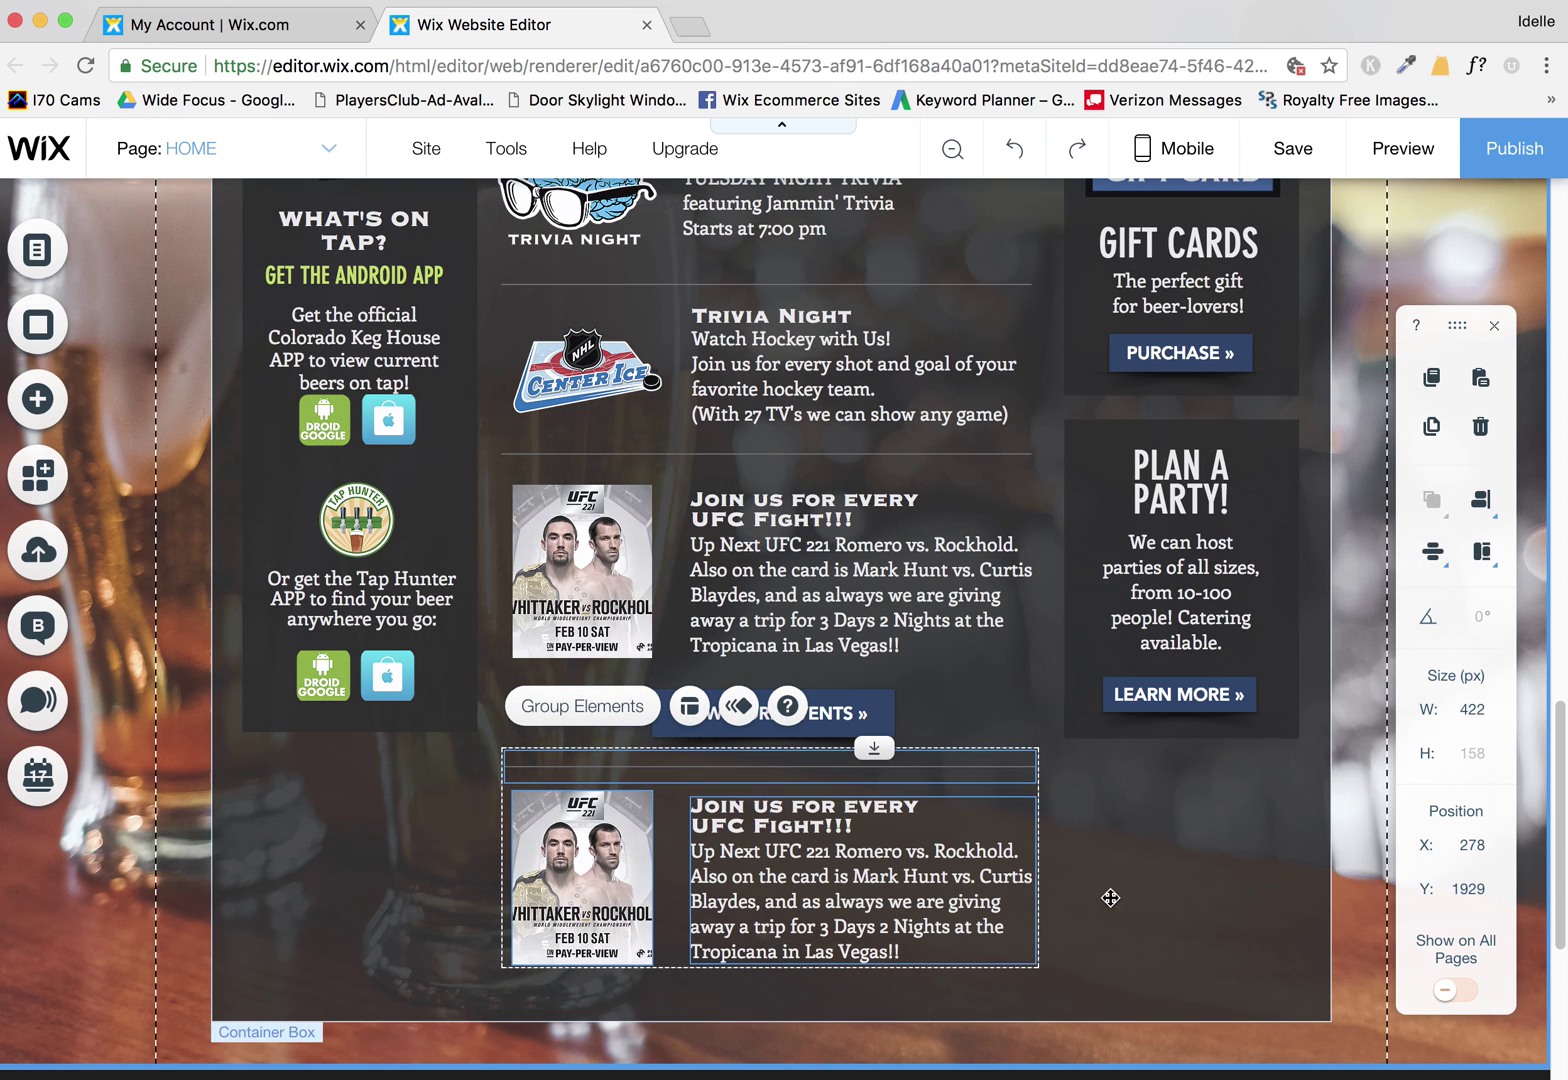
- Extend the events container's bottom edge so the section is 815 px tall
{"action": "left_click", "coordinate": [1110, 898]}
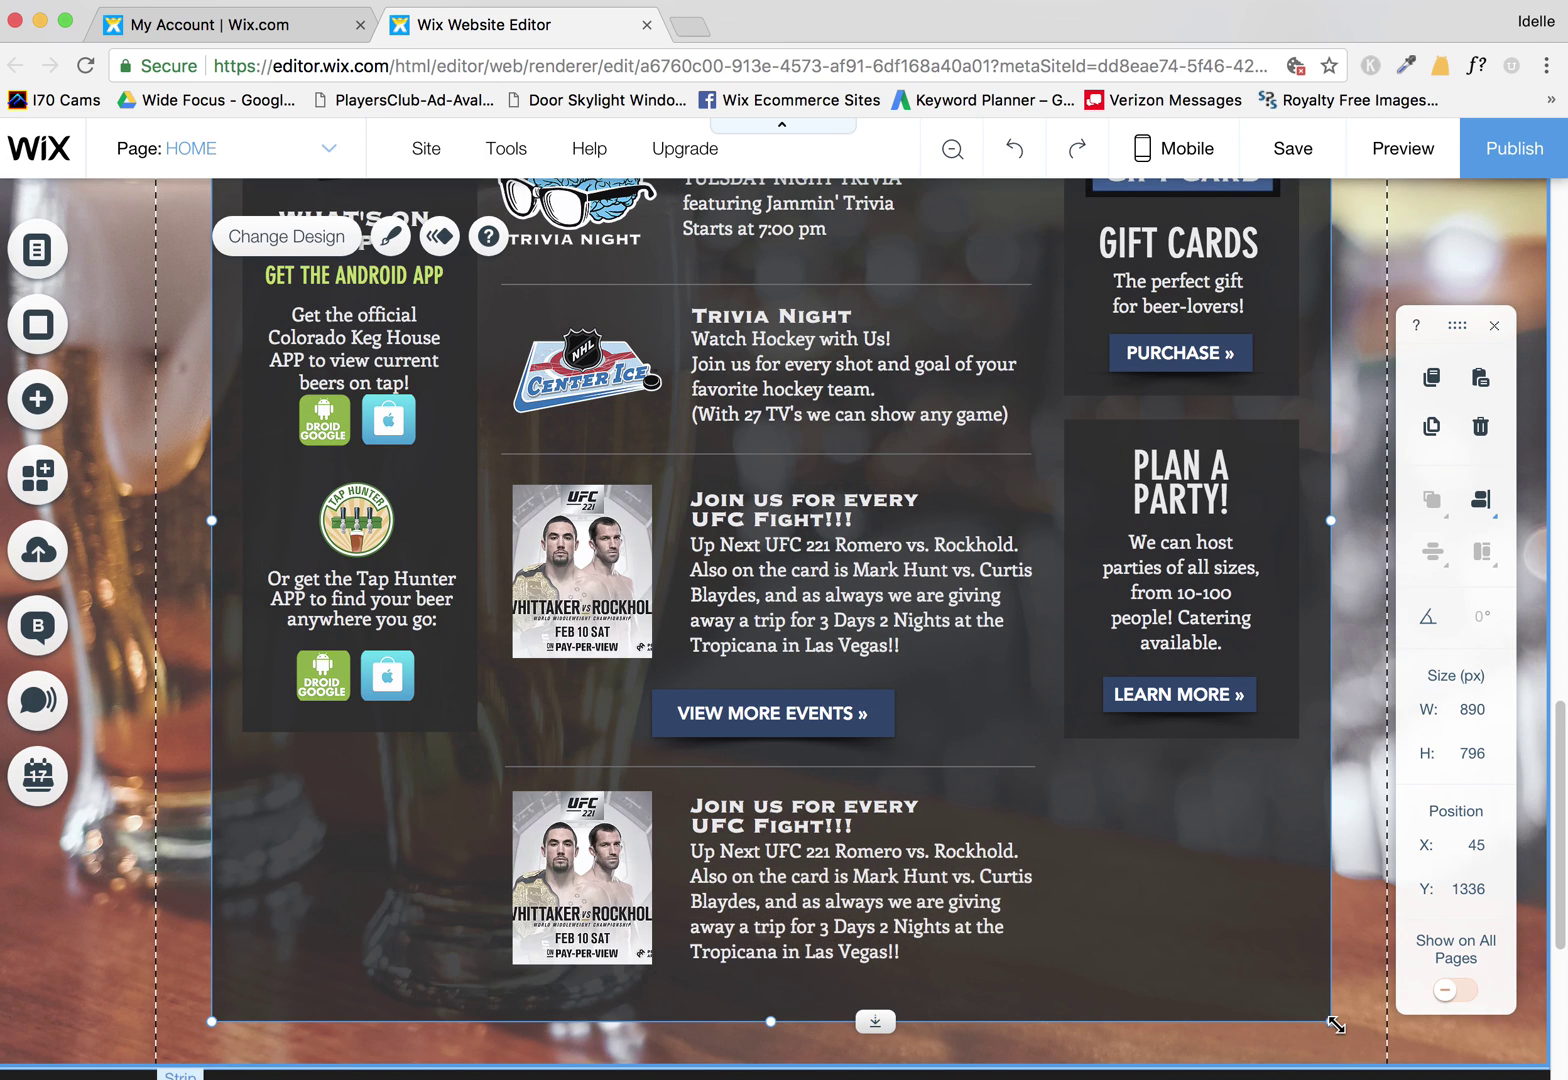
{"action": "mouse_move", "coordinate": [1336, 1025]}
{"action": "left_mouse_down"}
{"action": "mouse_move", "coordinate": [1243, 973]}
{"action": "mouse_move", "coordinate": [1318, 1012]}
{"action": "left_mouse_up"}
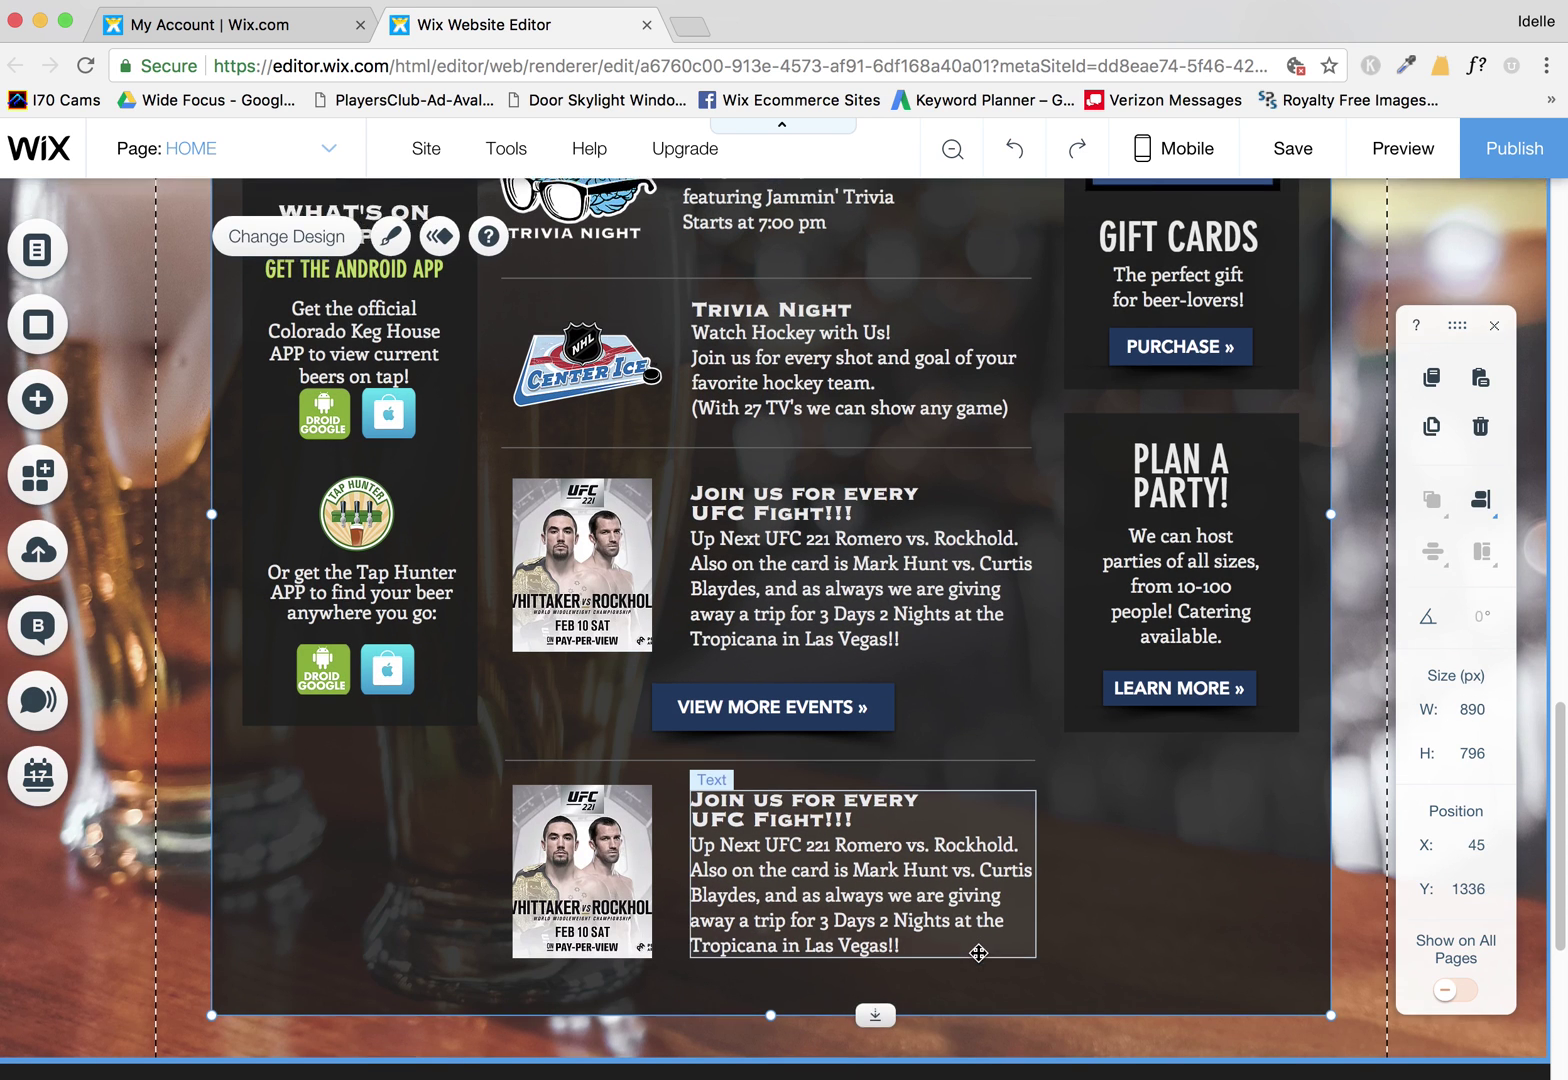
{"action": "scroll", "coordinate": [979, 954], "scroll_direction": "down", "scroll_amount": 3}
{"action": "mouse_move", "coordinate": [879, 866]}
{"action": "left_mouse_down"}
{"action": "mouse_move", "coordinate": [887, 993]}
{"action": "mouse_move", "coordinate": [878, 857]}
{"action": "mouse_move", "coordinate": [876, 887]}
{"action": "left_mouse_up"}
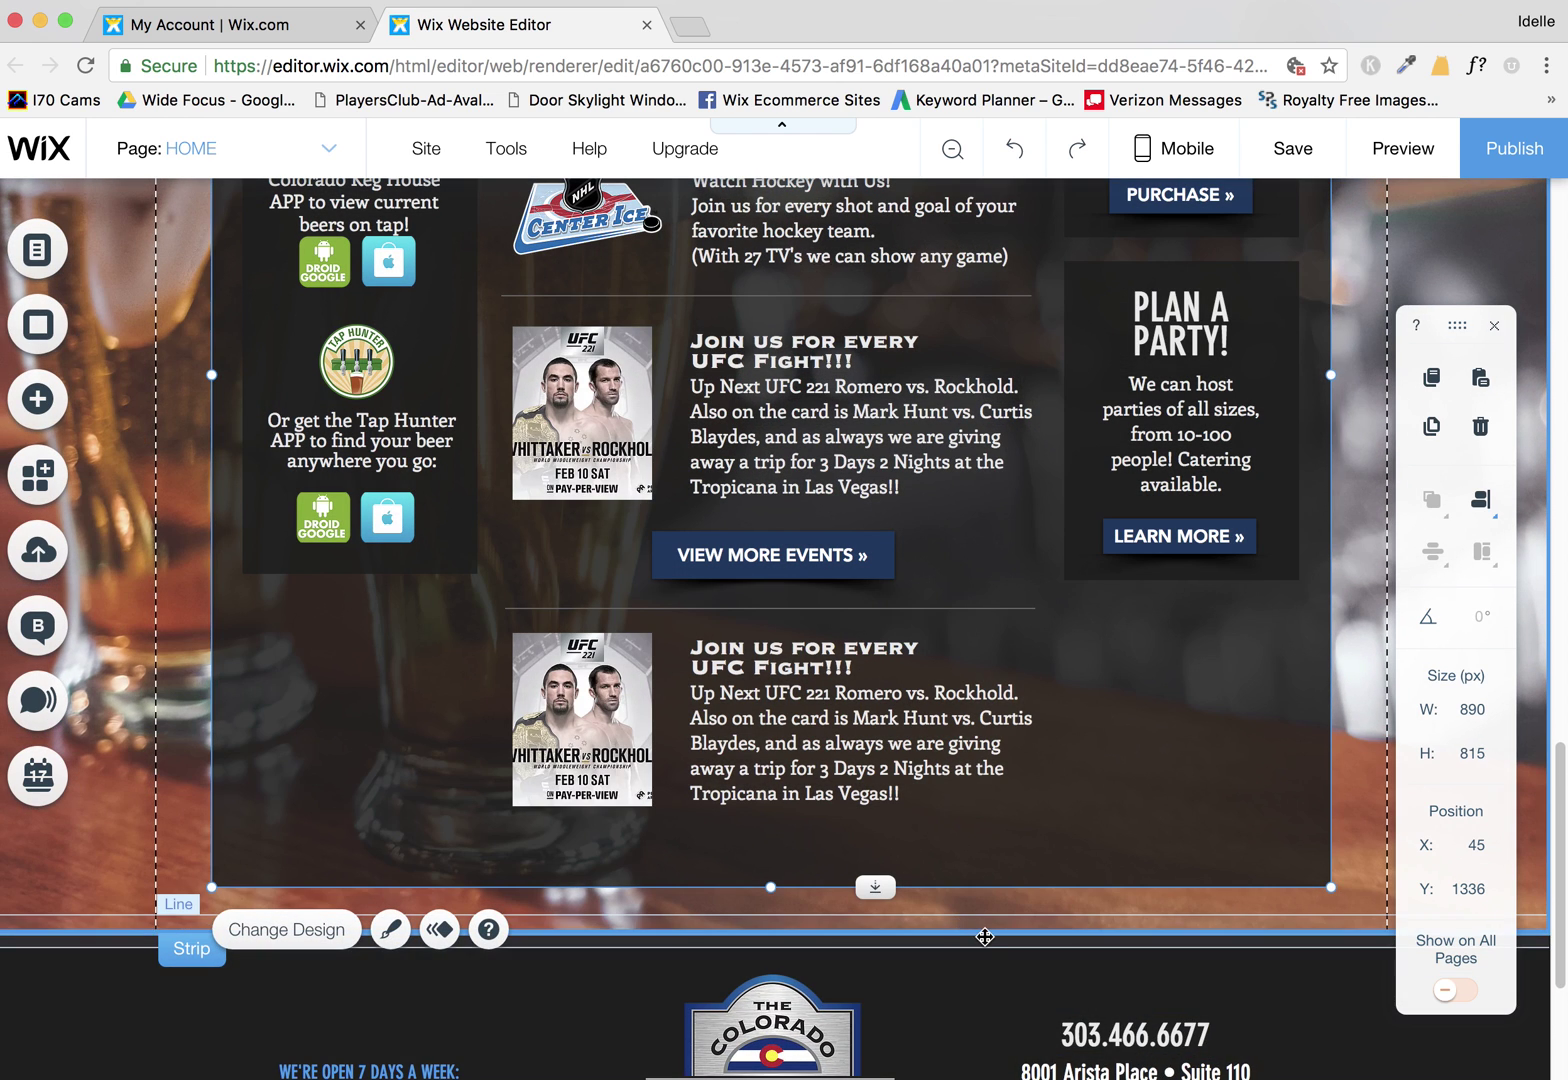
{"action": "left_click", "coordinate": [755, 747]}
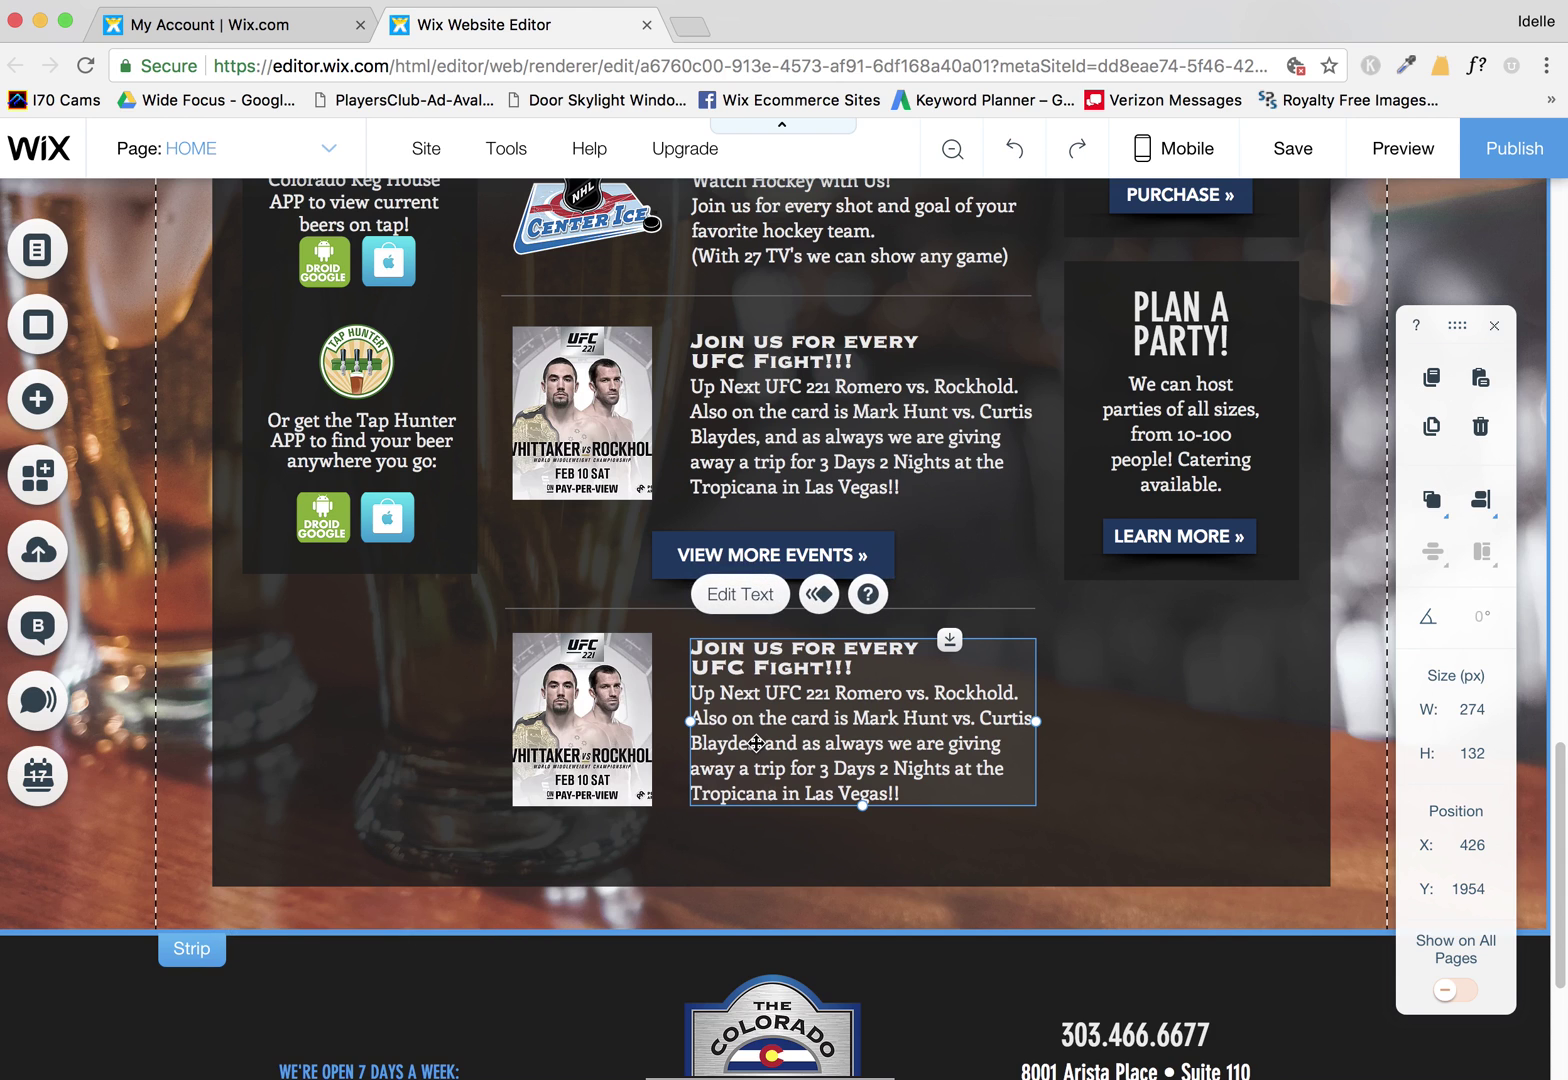
- Change the lower entry's text to FADFGADF and its poster to the Pints for a Purpose image
{"action": "double_click", "coordinate": [810, 717]}
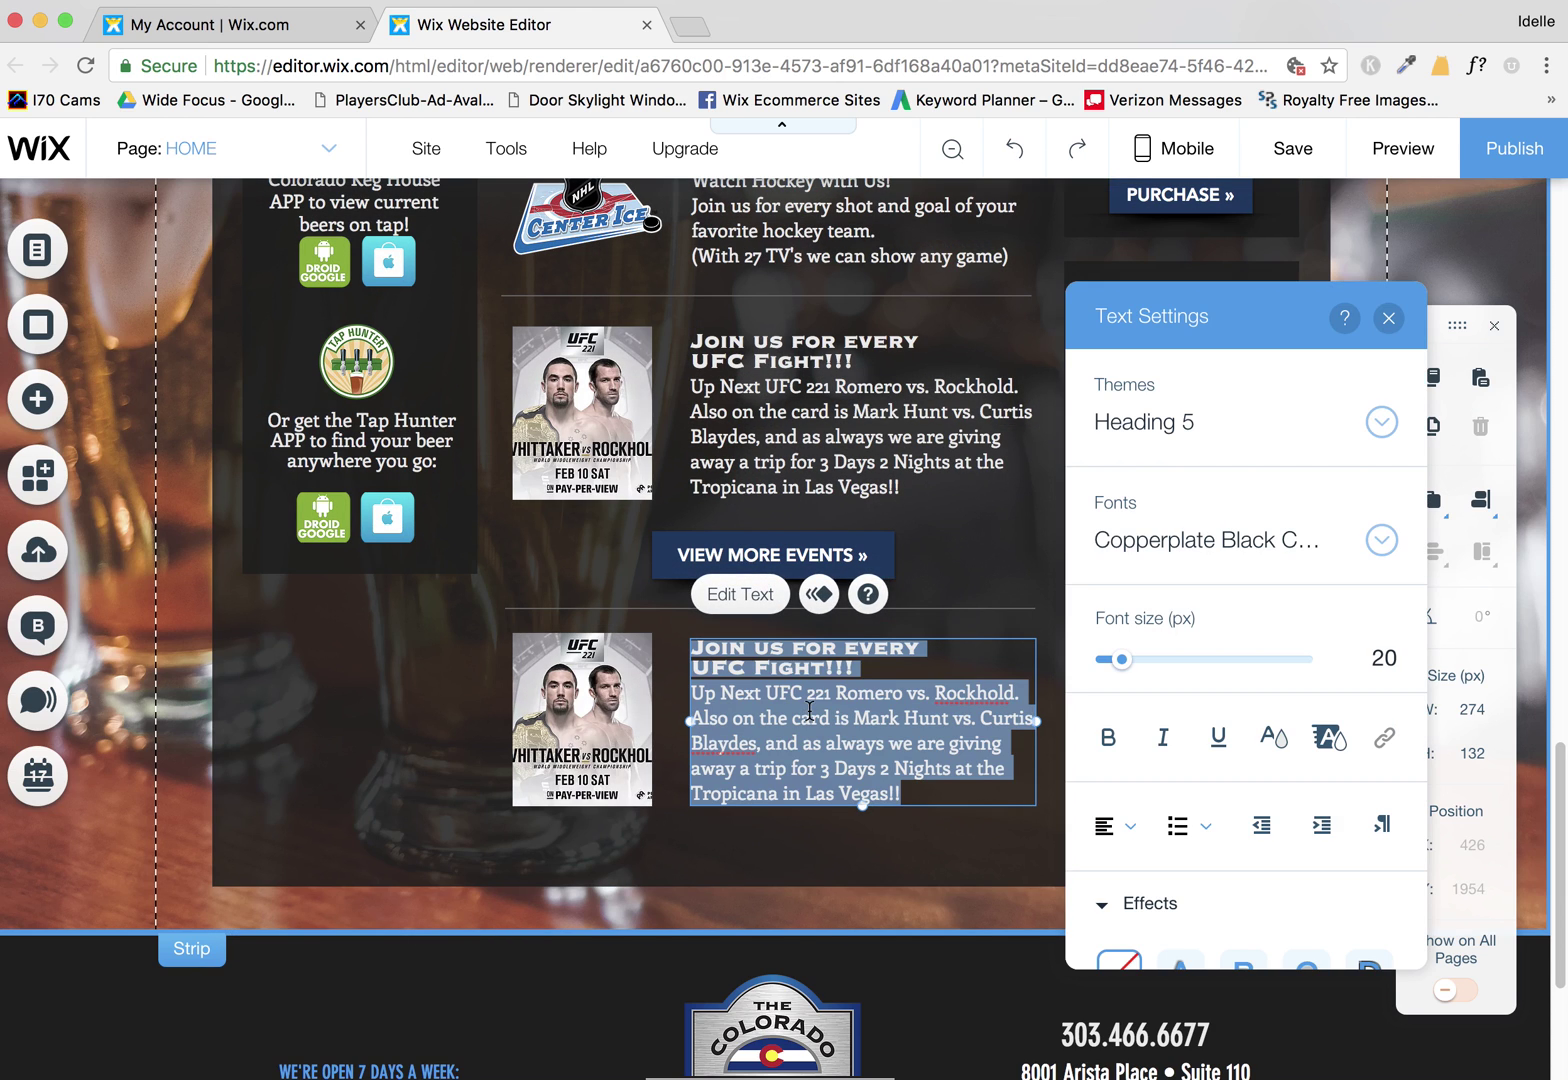
{"action": "type", "text": "fadfgadf"}
{"action": "left_click", "coordinate": [590, 660]}
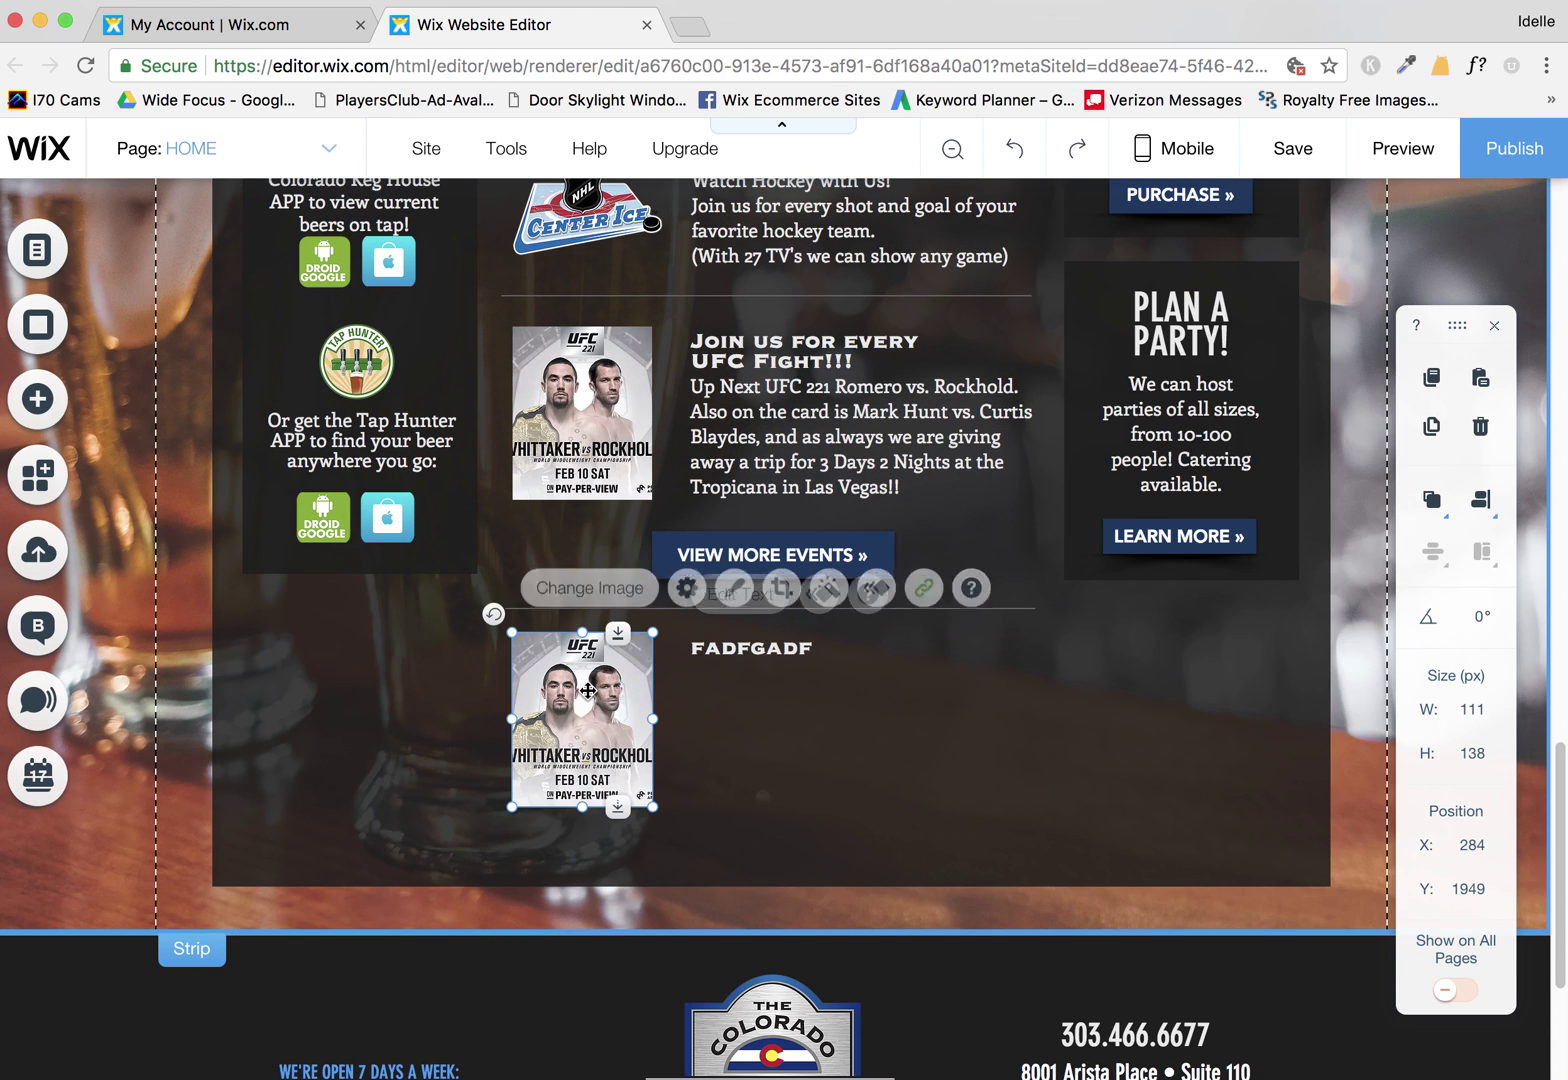
{"action": "left_click", "coordinate": [590, 590]}
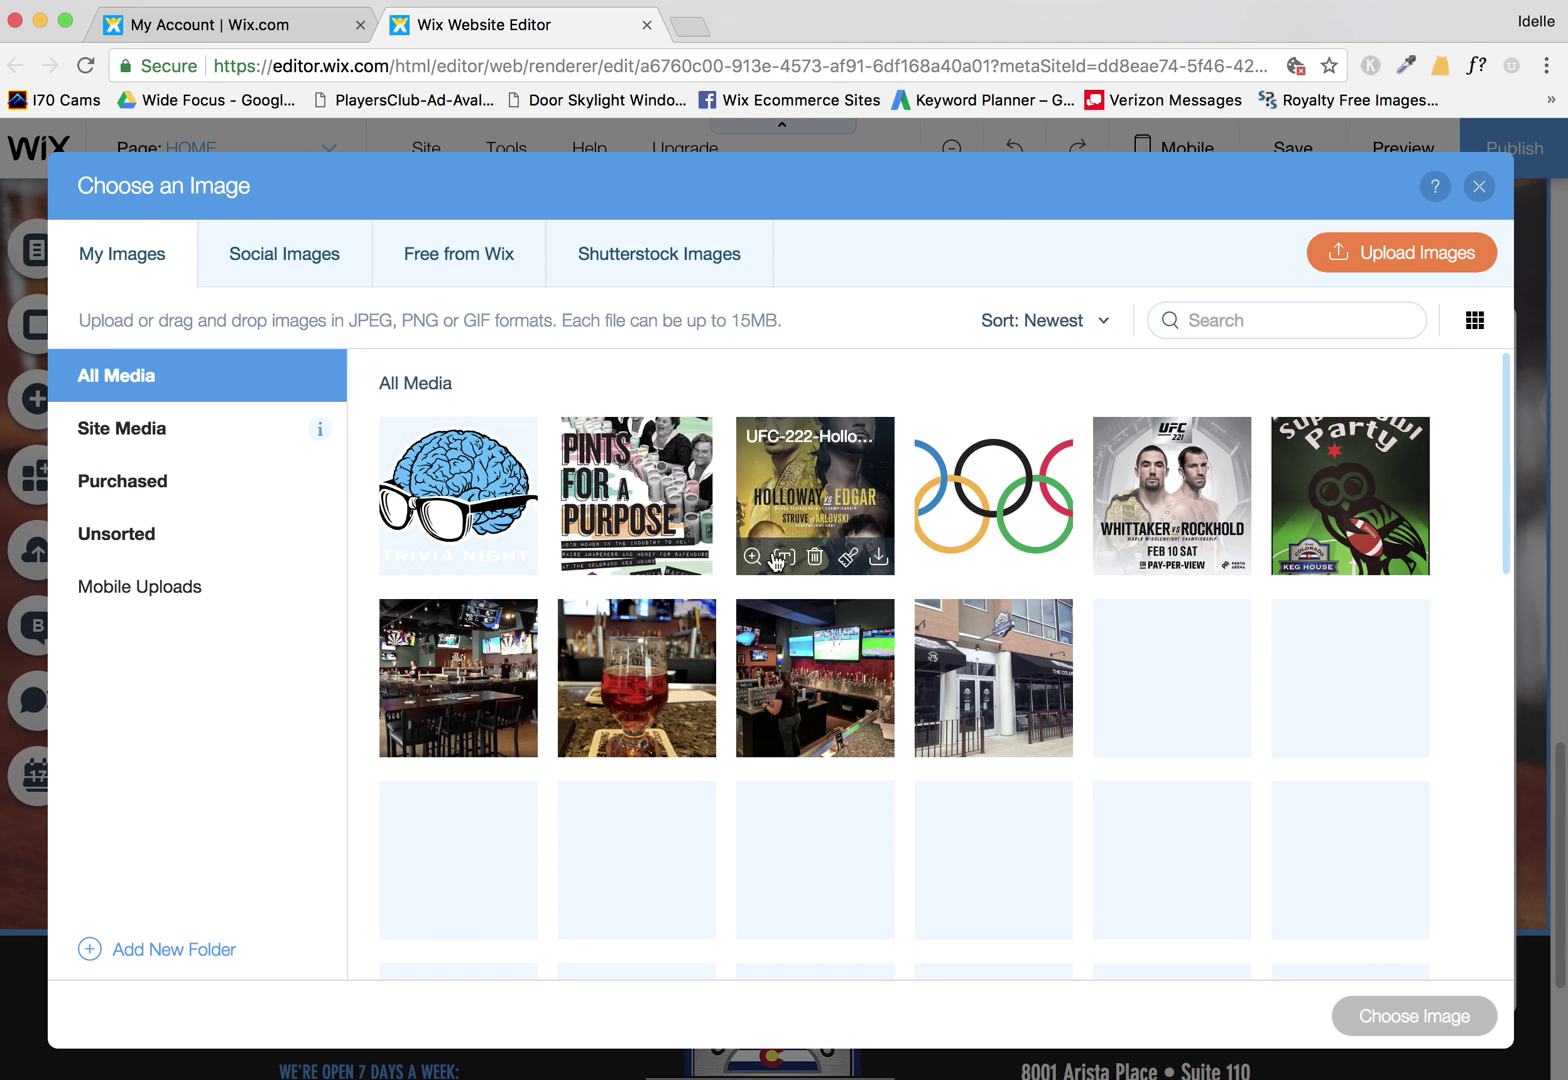
{"action": "left_click", "coordinate": [640, 490]}
{"action": "left_click", "coordinate": [1400, 1015]}
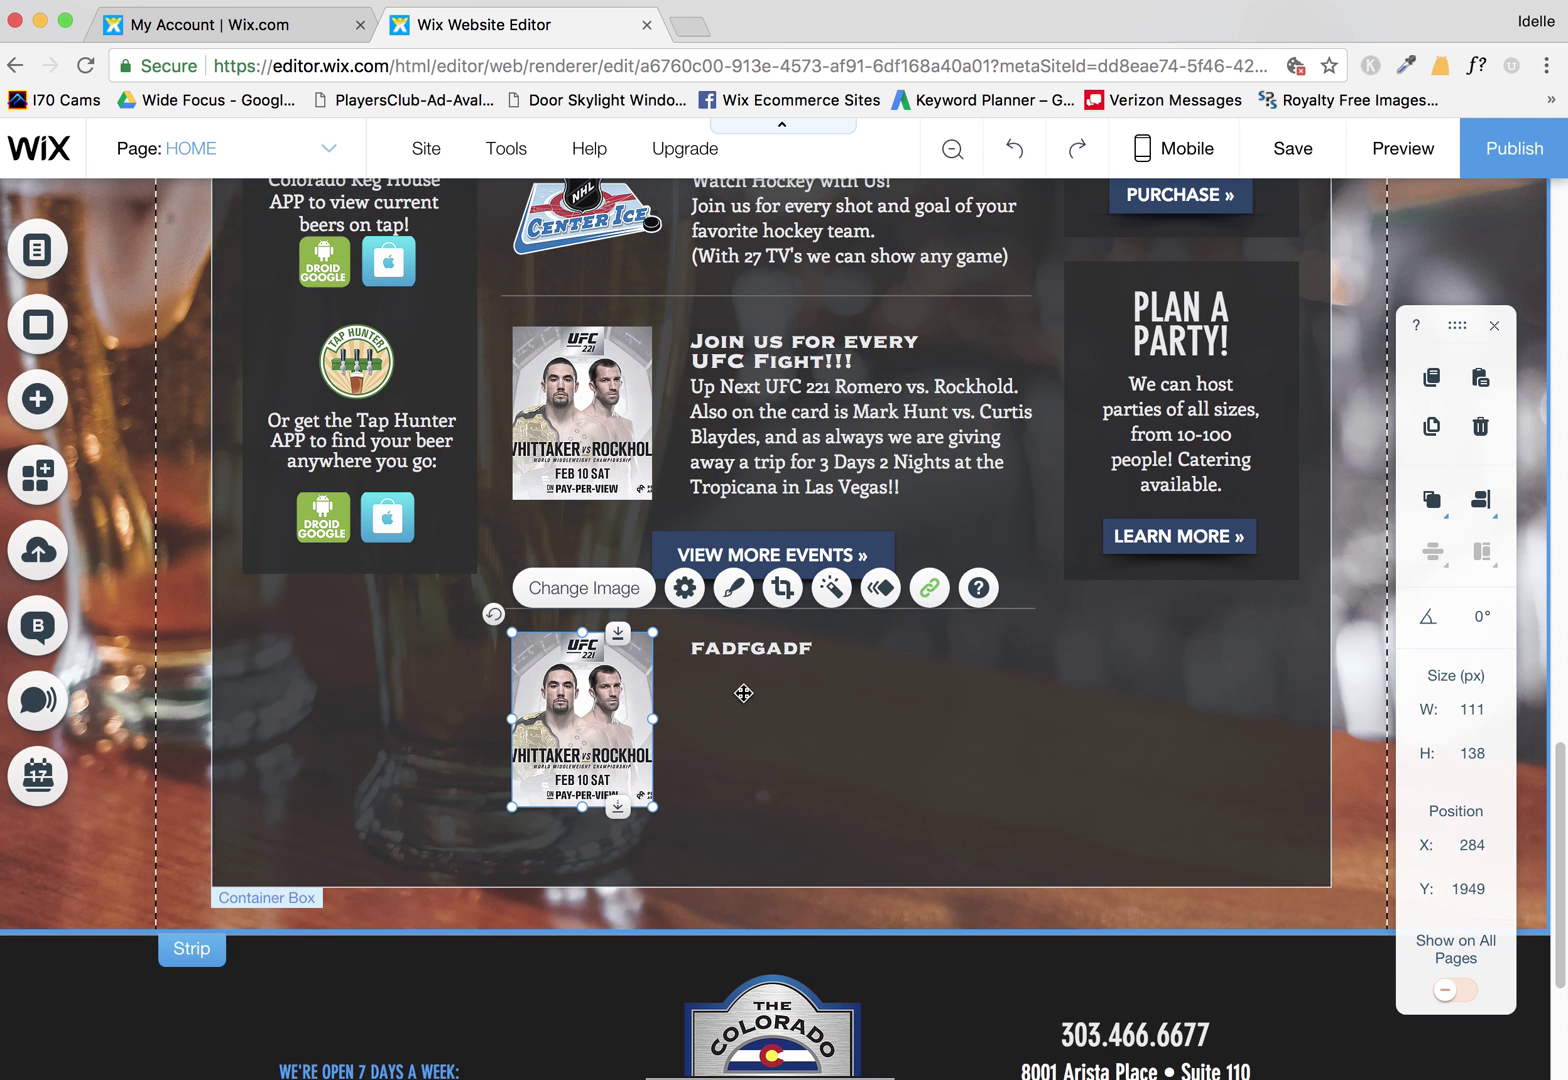
{"action": "left_click", "coordinate": [763, 655]}
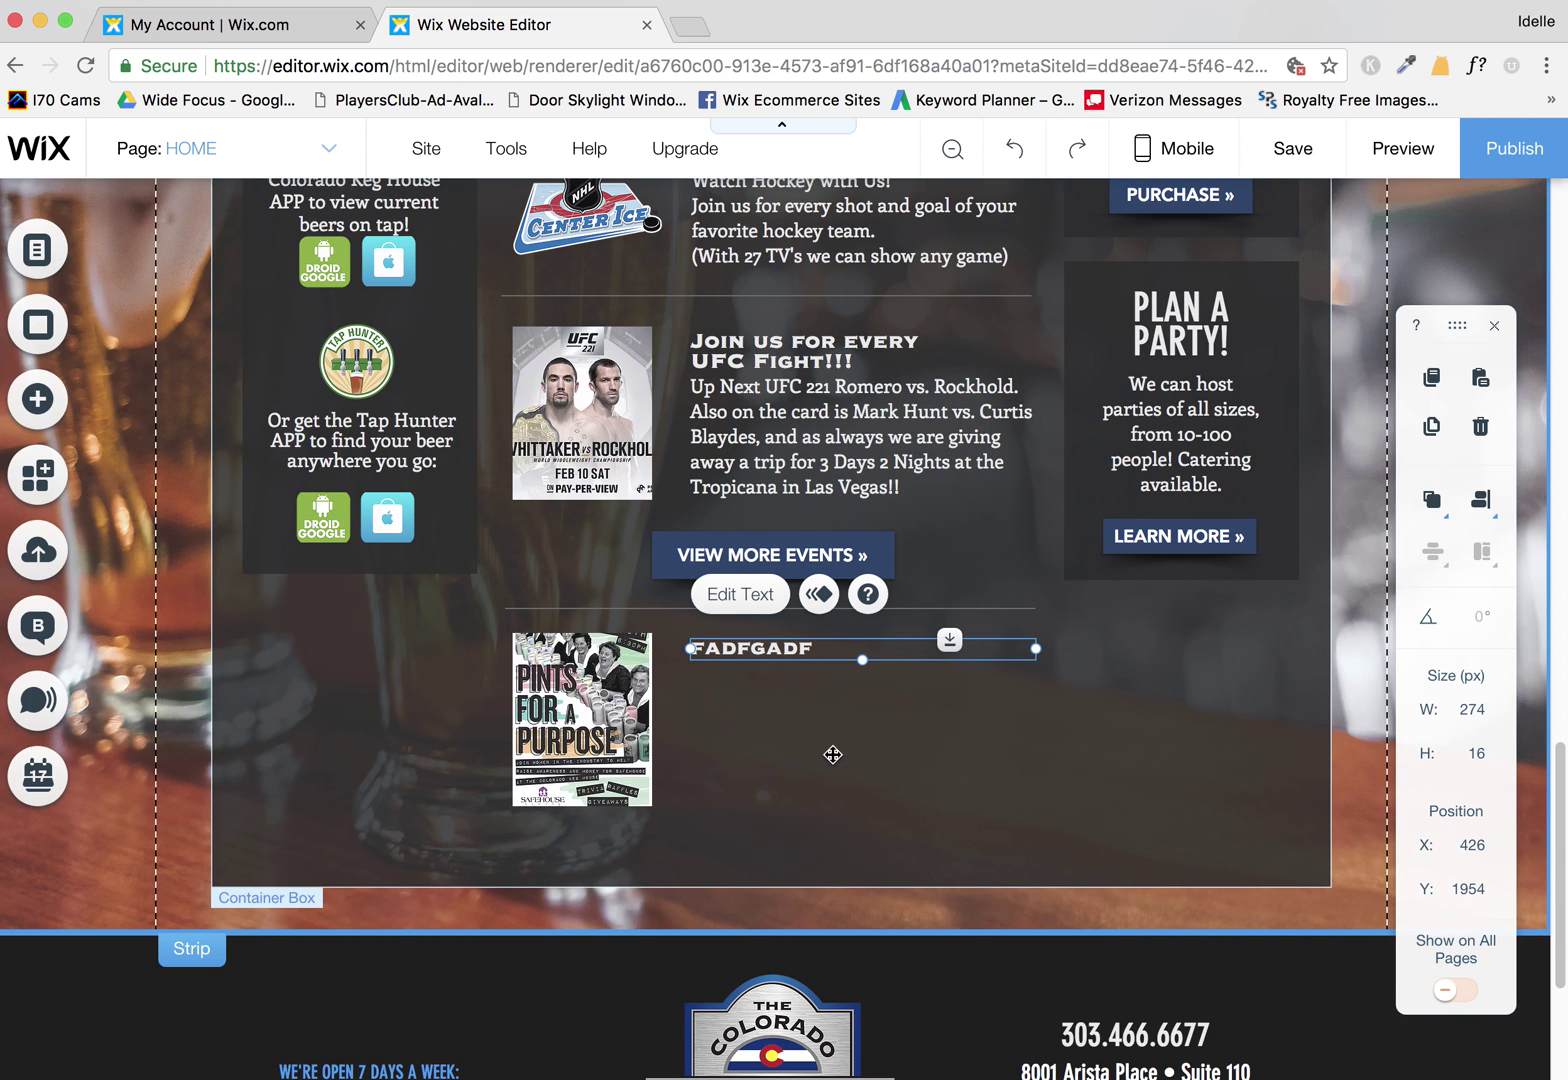
- Shrink the events container to just below View More Events, back to 890 × 619 px
{"action": "left_click", "coordinate": [833, 754]}
{"action": "left_click", "coordinate": [759, 648]}
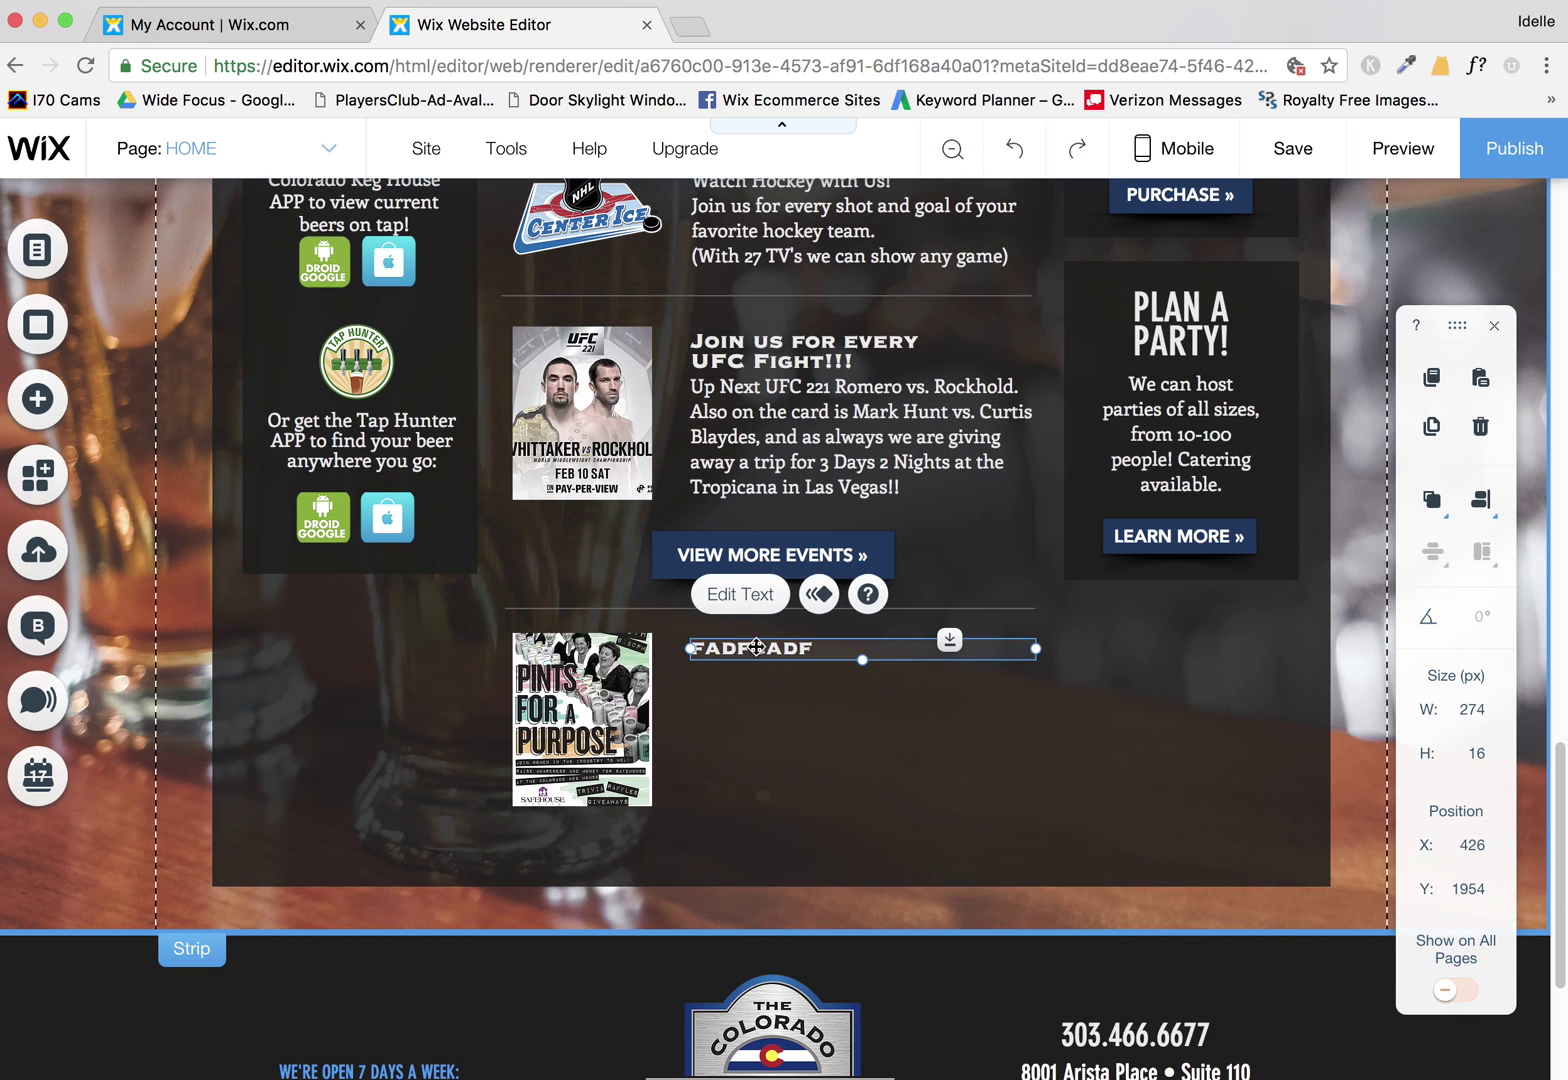
{"action": "left_click", "coordinate": [636, 684]}
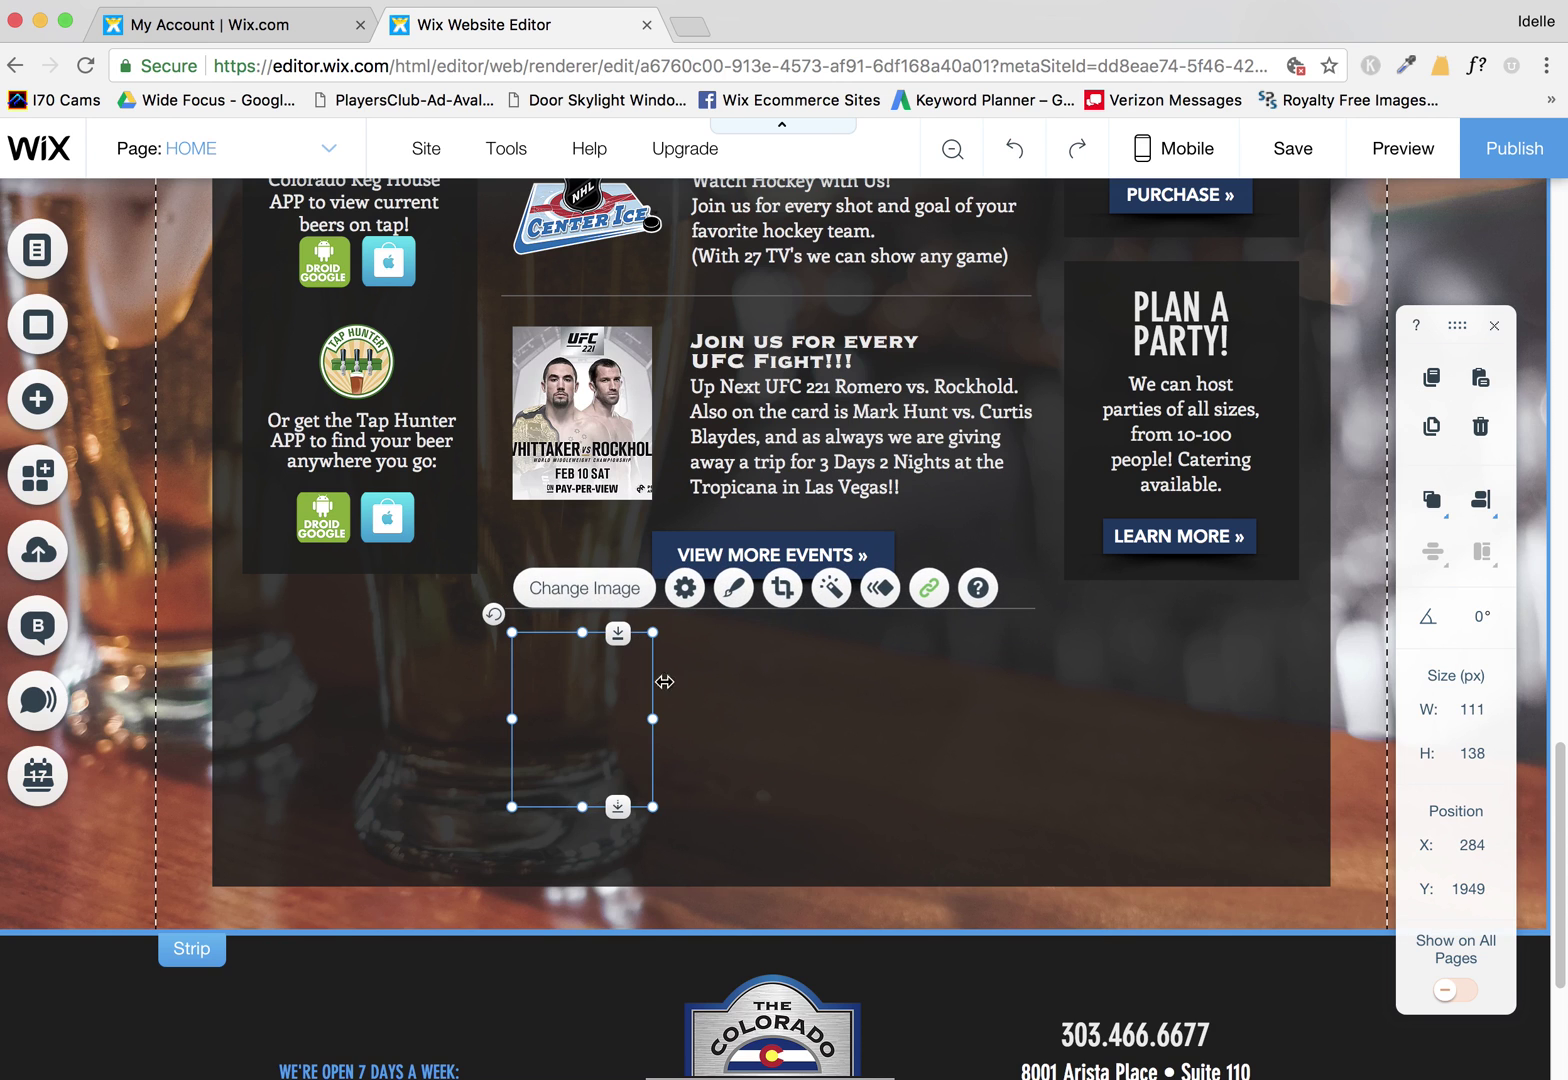
{"action": "left_click", "coordinate": [1037, 612]}
{"action": "left_click", "coordinate": [1005, 612]}
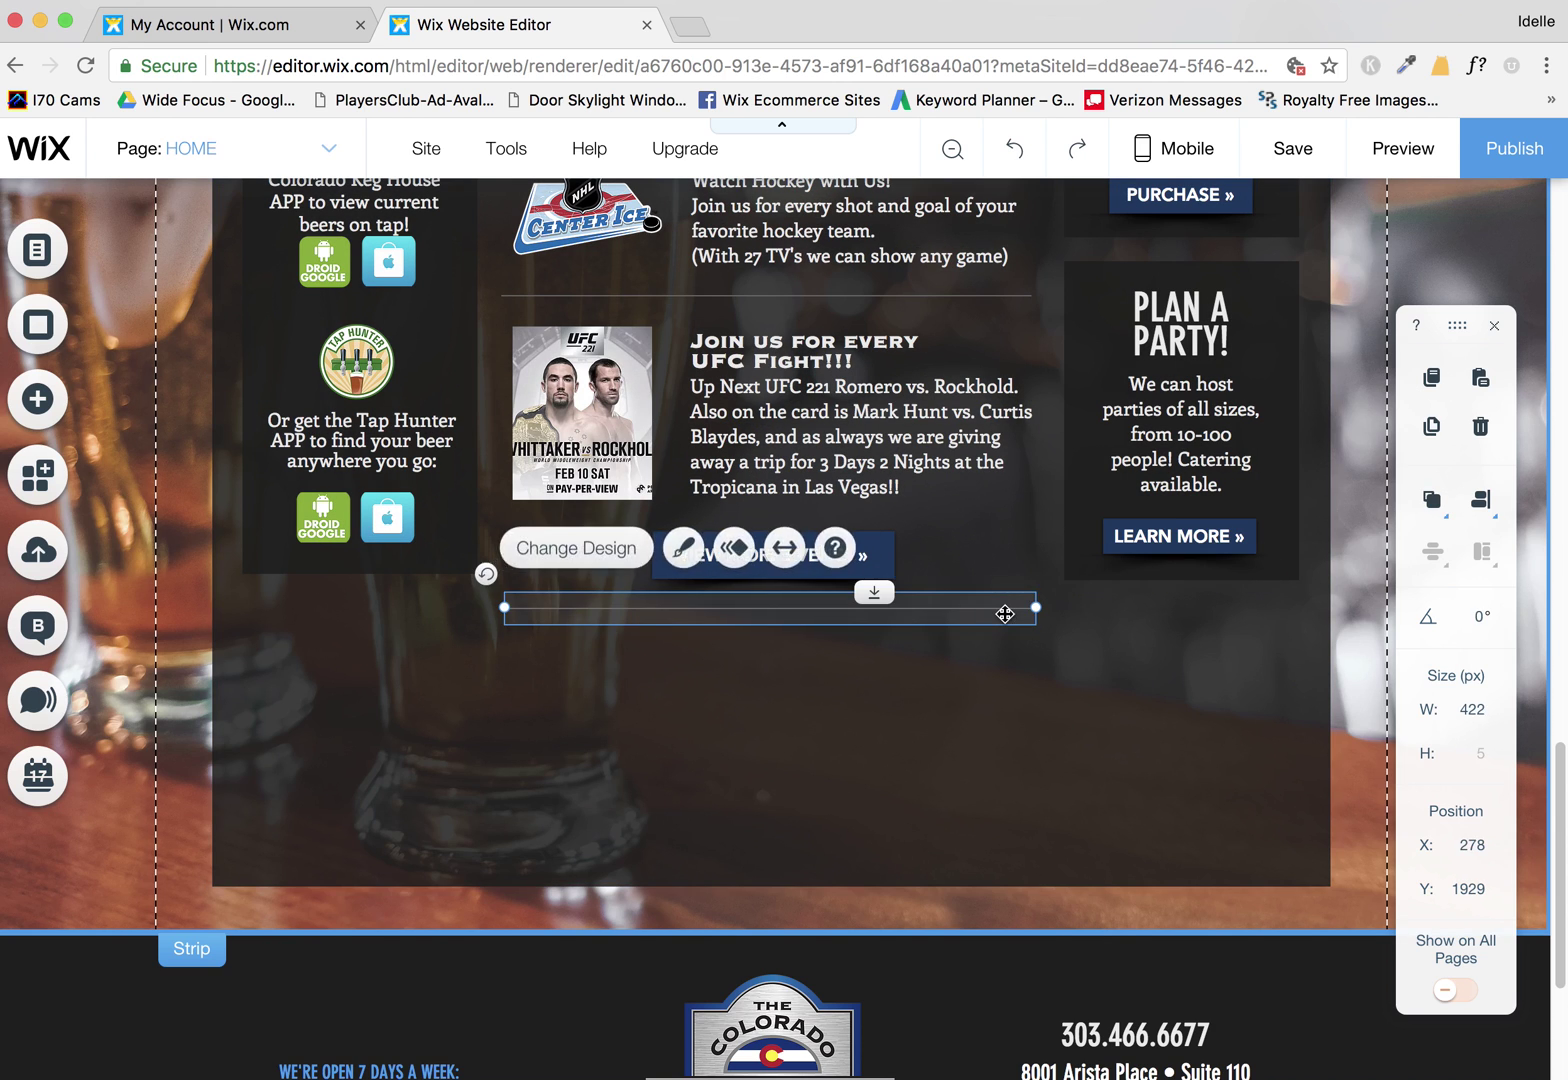
{"action": "left_click", "coordinate": [950, 660]}
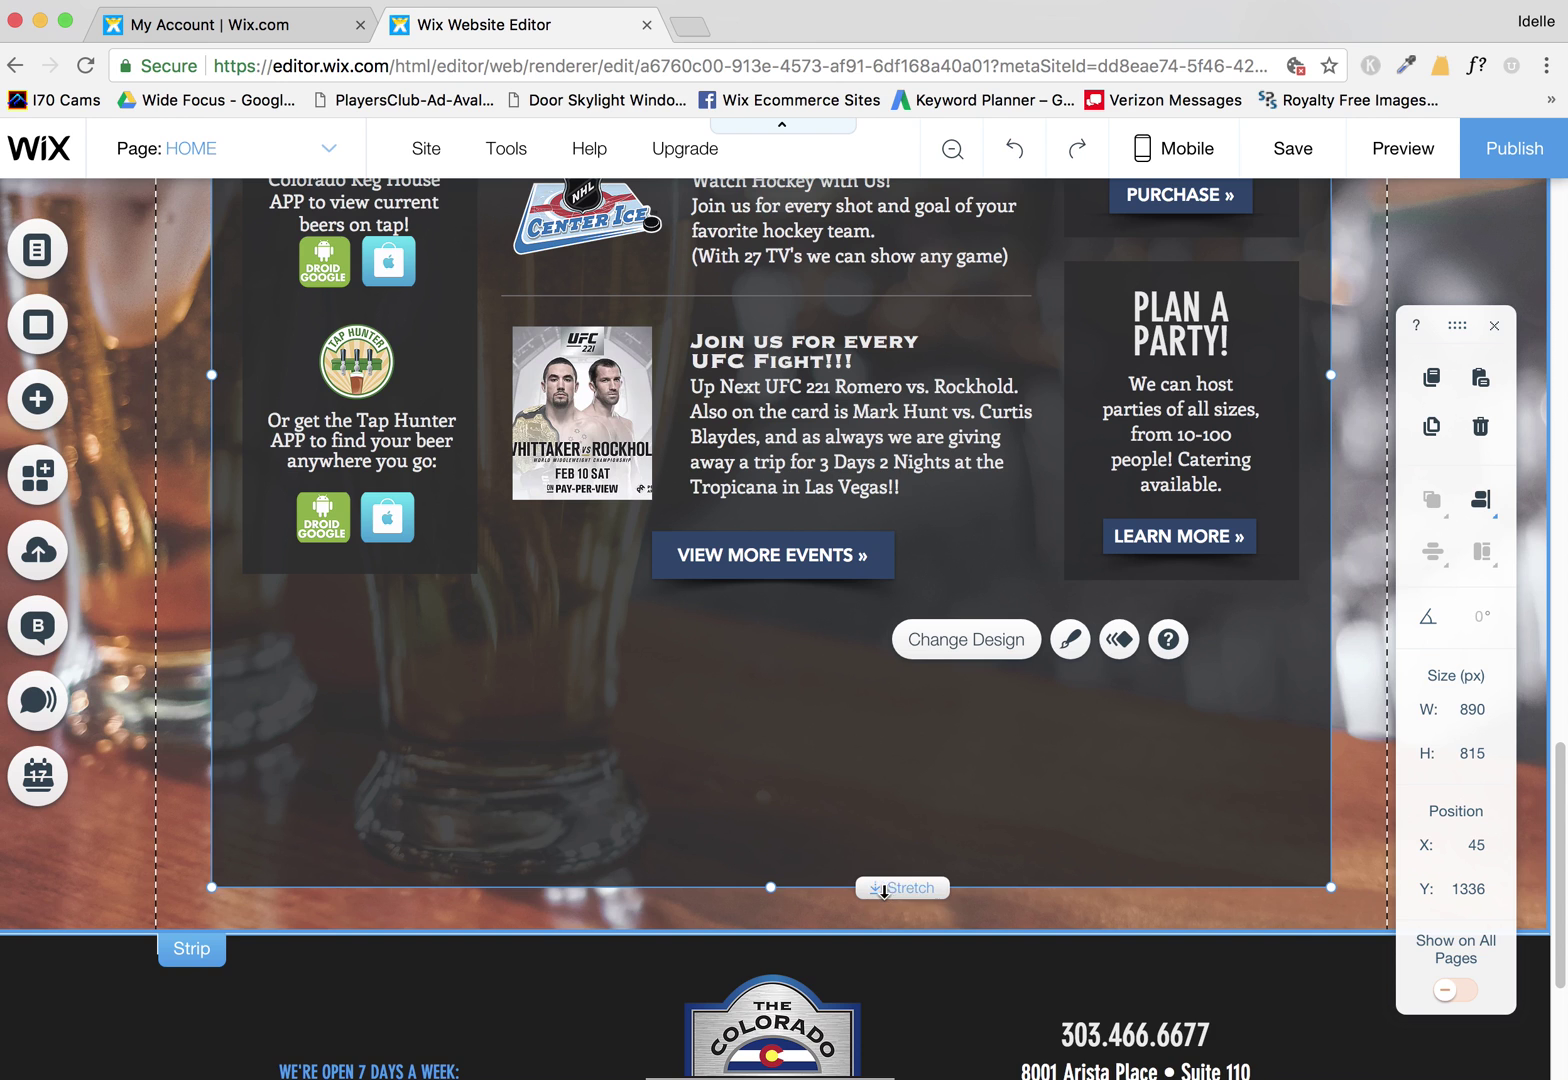
{"action": "left_click_drag", "start_coordinate": [875, 887], "coordinate": [871, 652]}
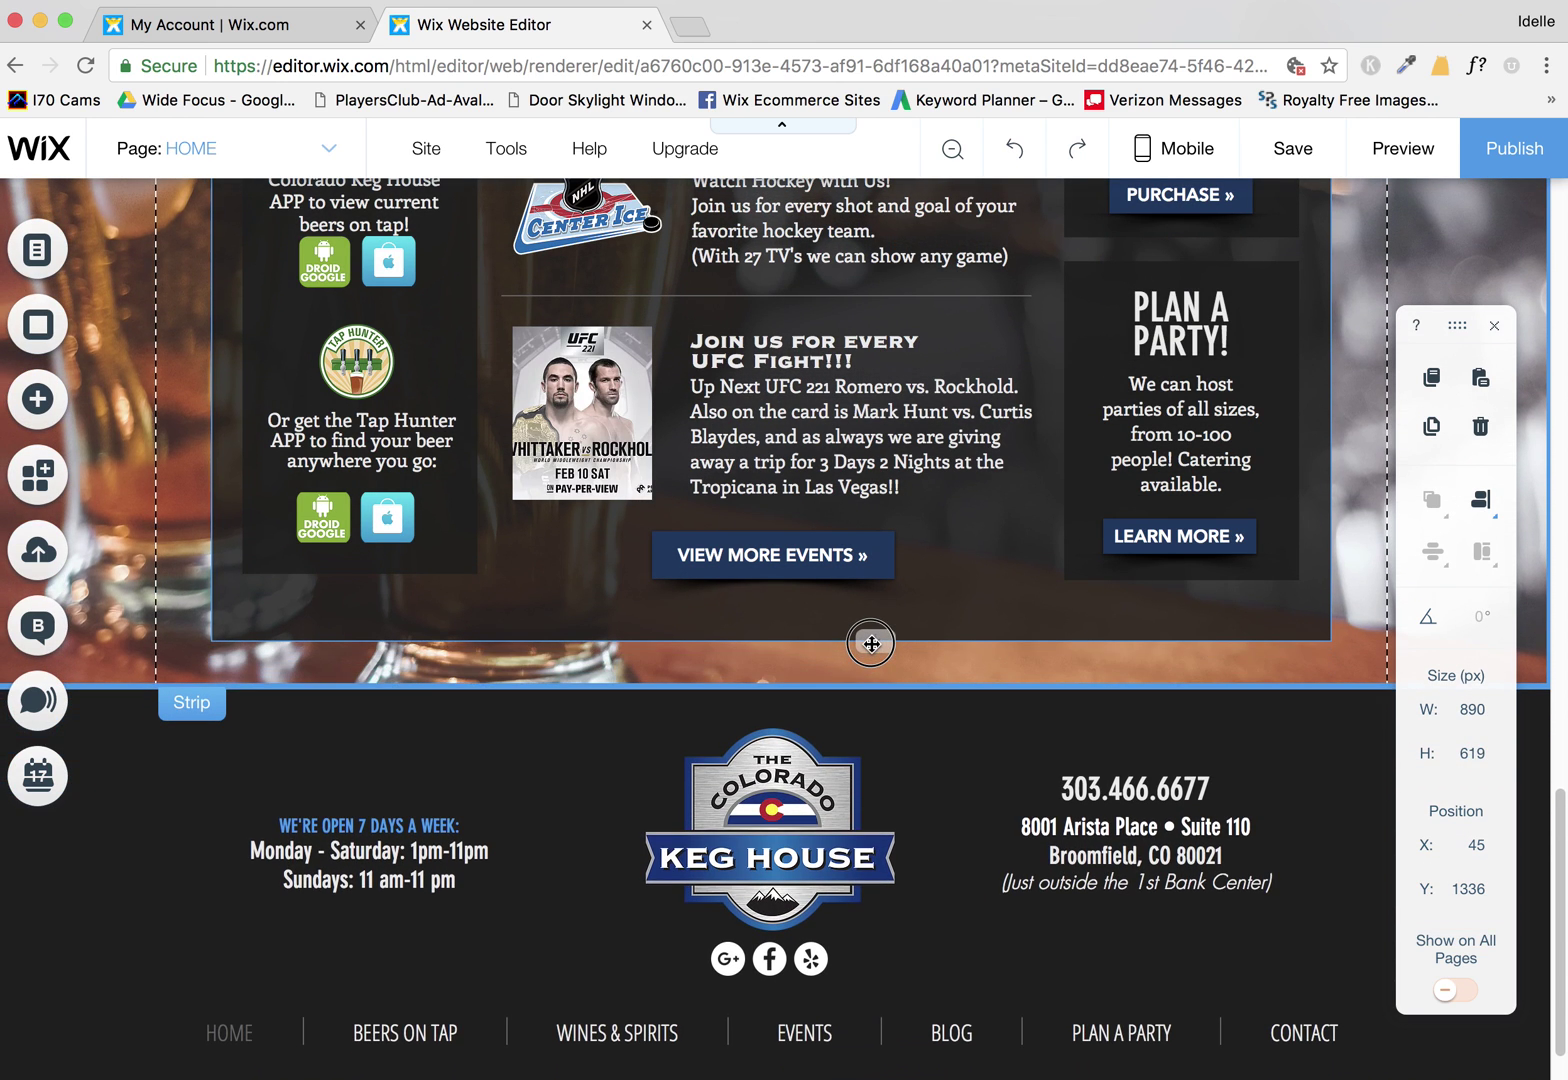
{"action": "left_click", "coordinate": [871, 644]}
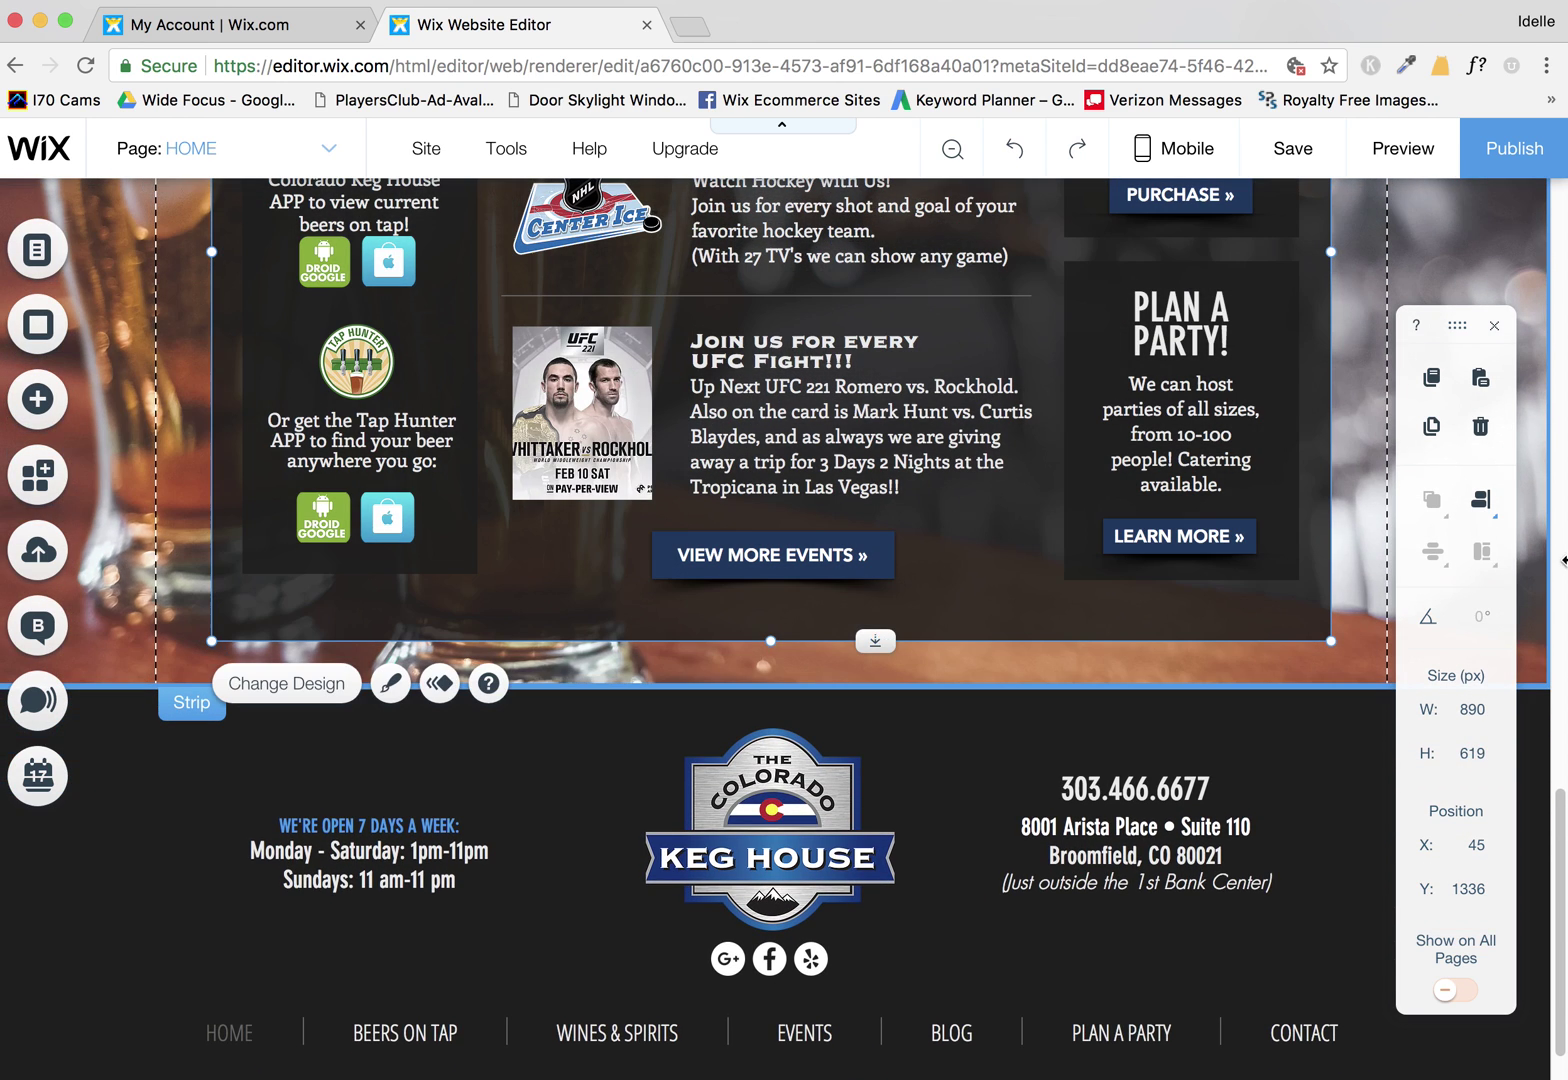
{"action": "left_click_drag", "start_coordinate": [1558, 866], "coordinate": [1558, 689]}
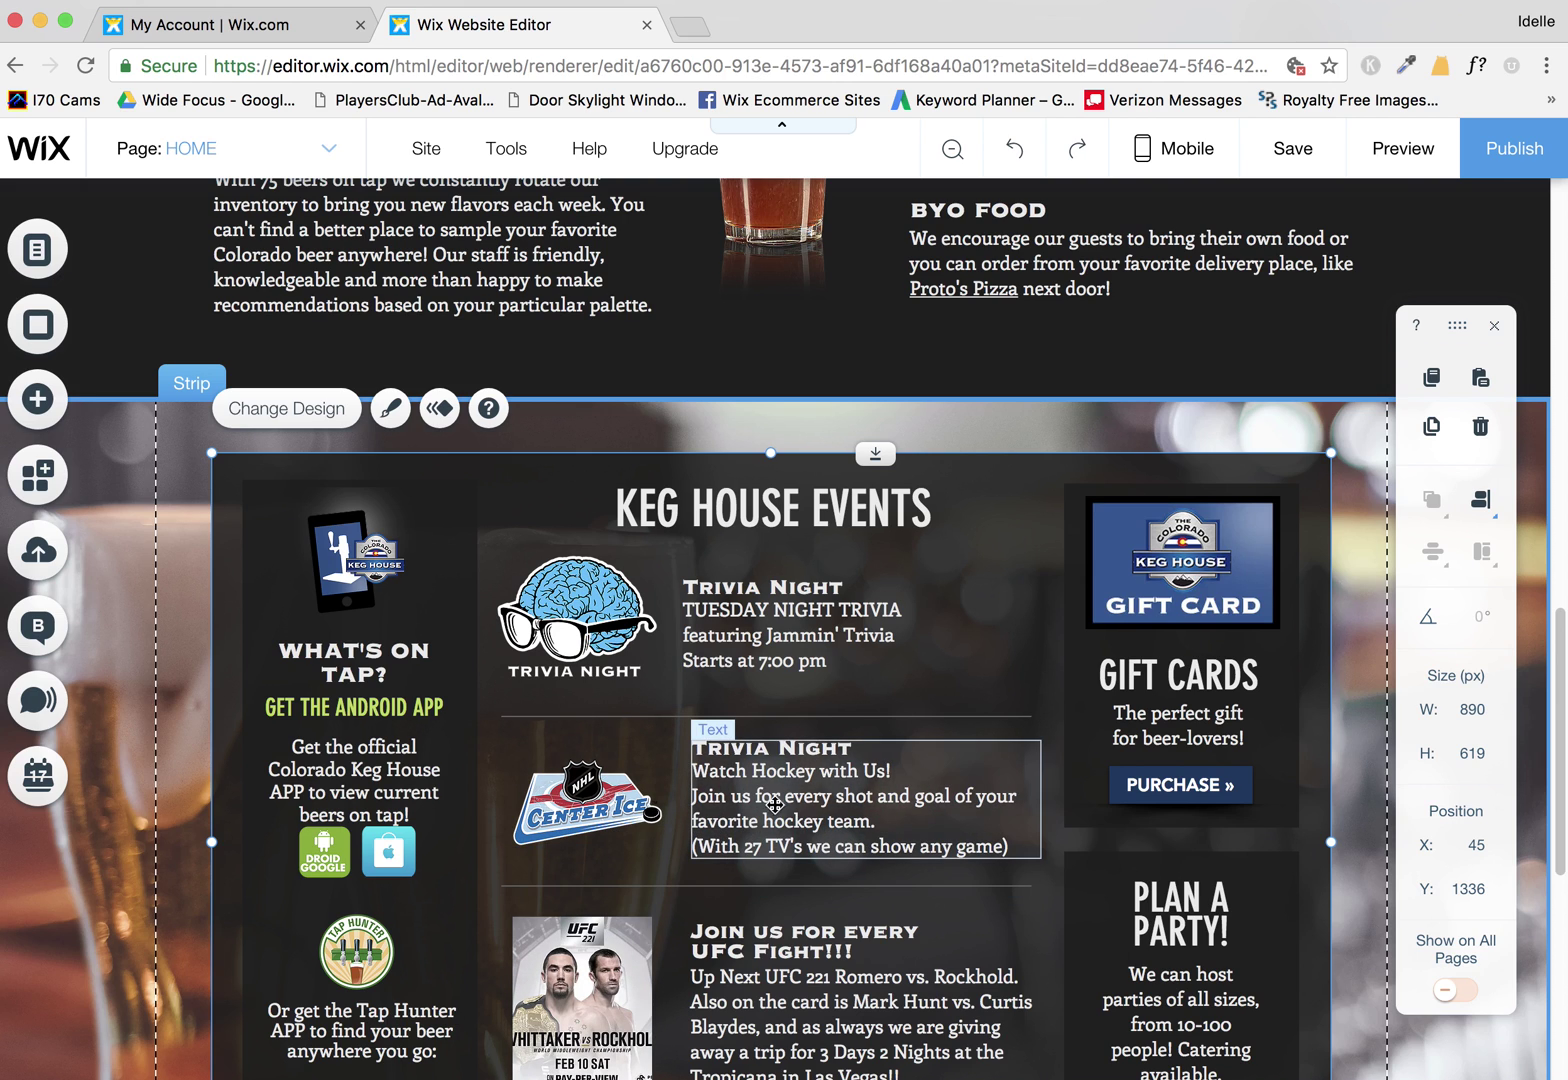
- Switch to the mobile layout and scroll down to Keg House Events
{"action": "mouse_move", "coordinate": [1188, 145]}
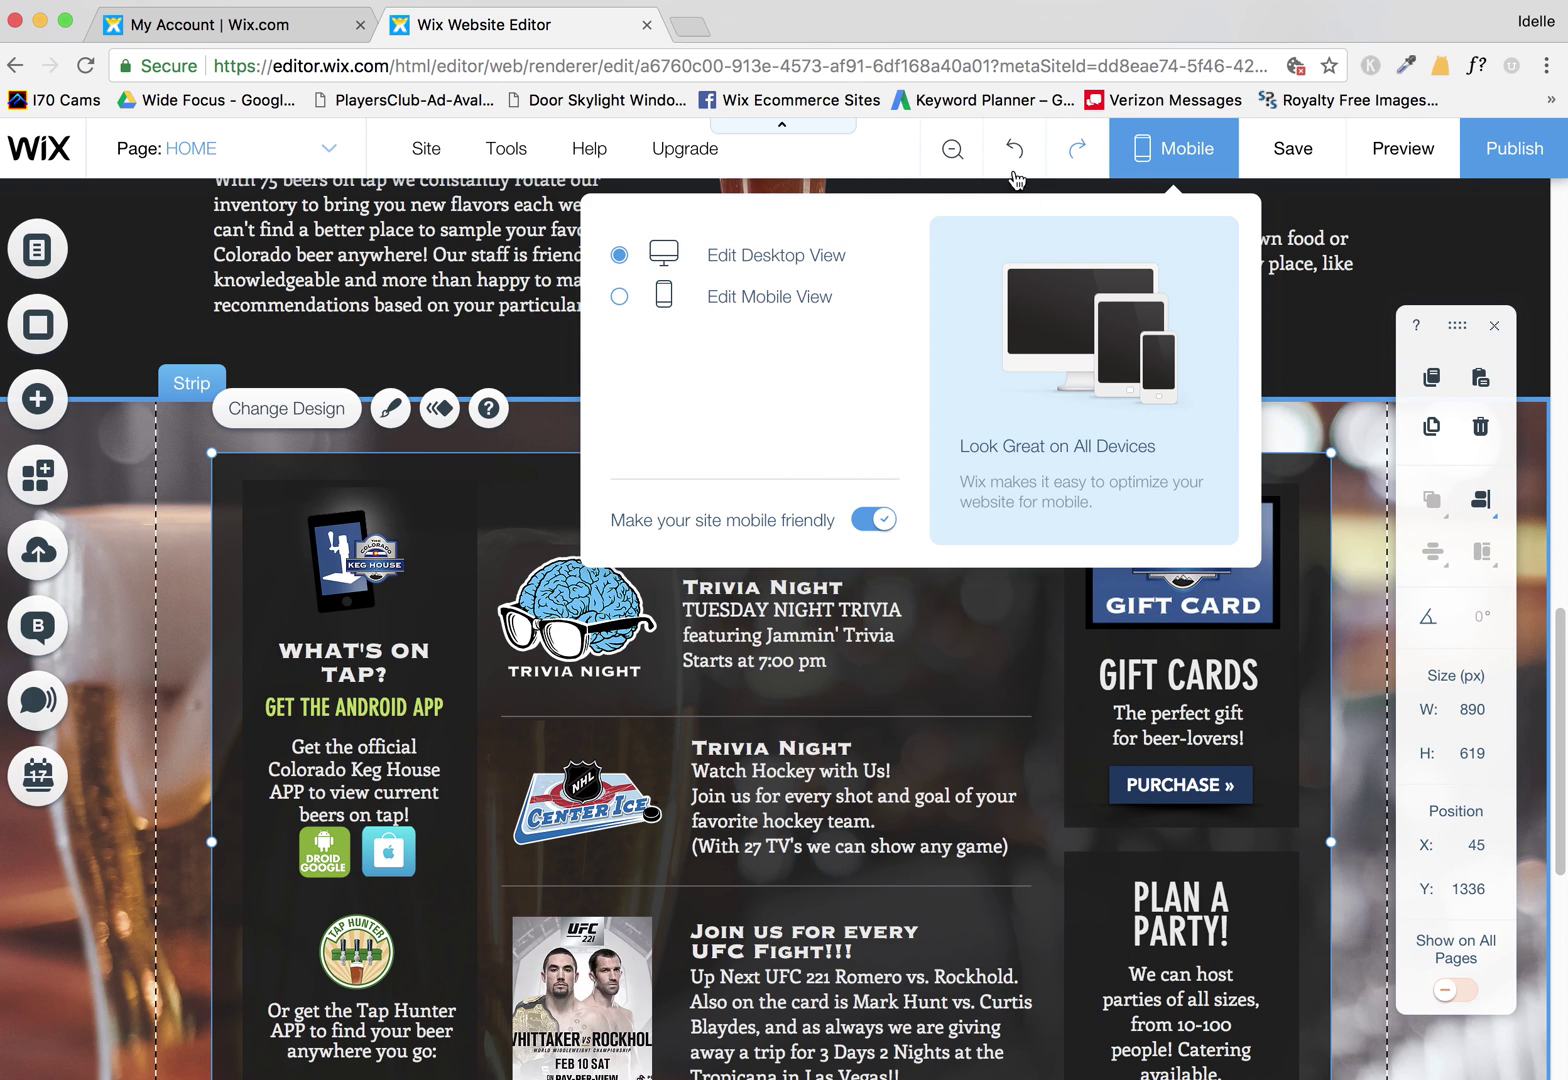
{"action": "left_click", "coordinate": [619, 298]}
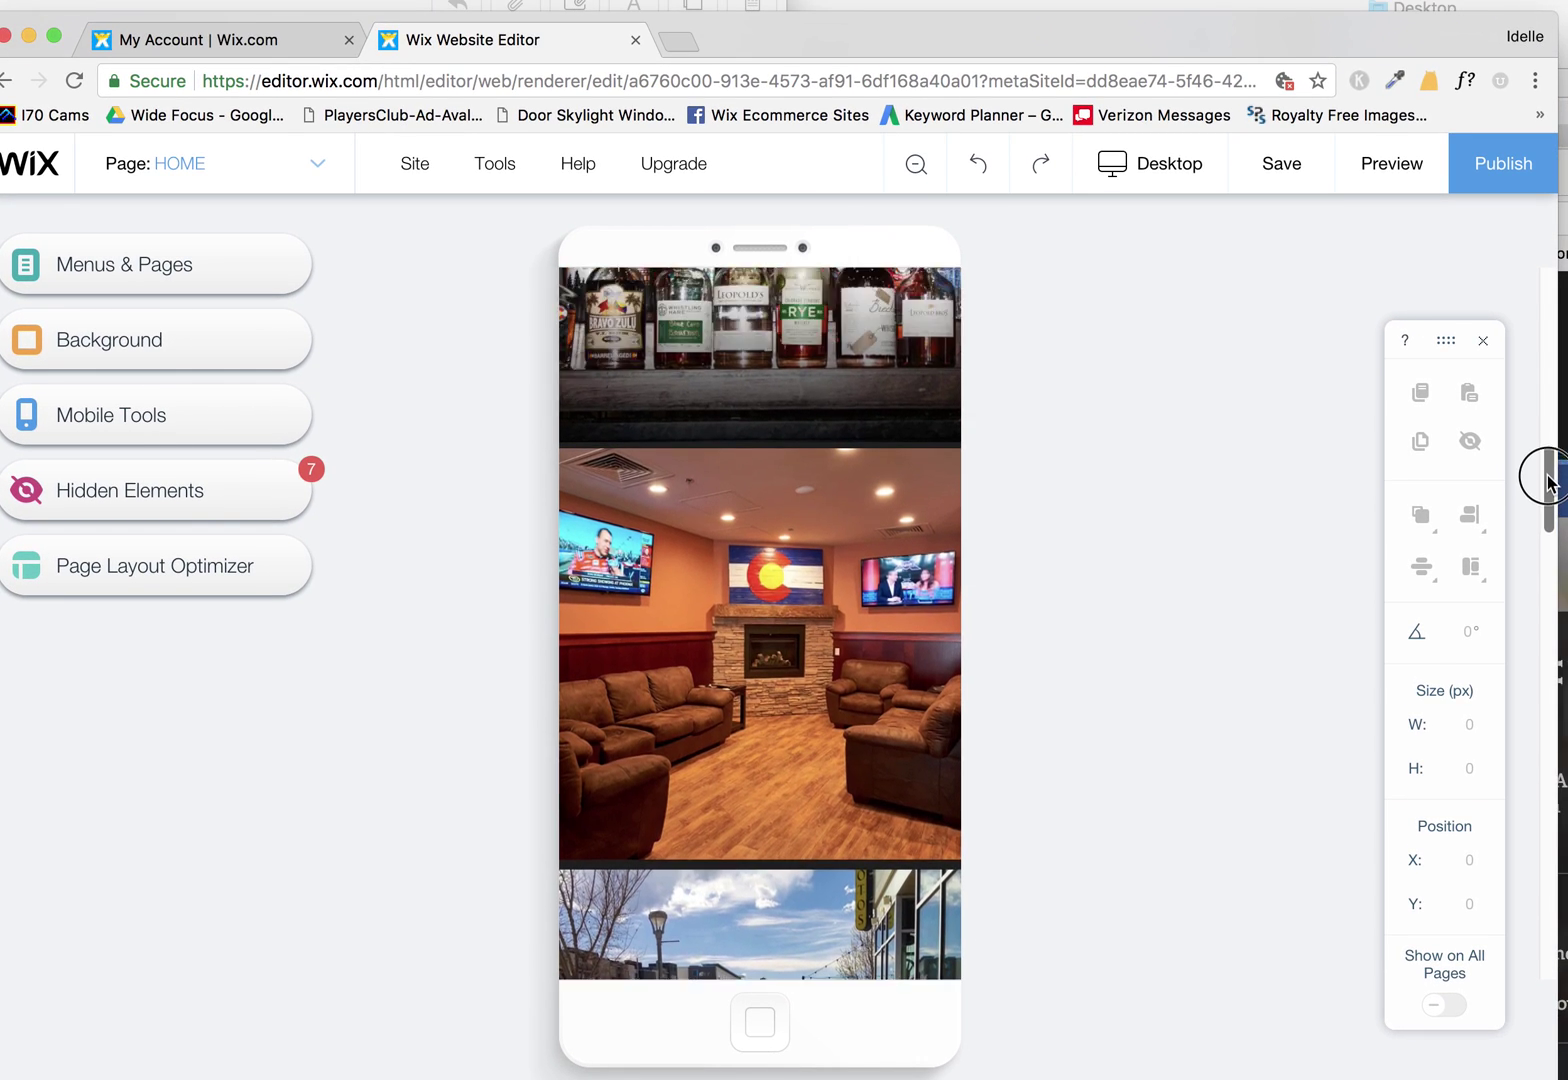
{"action": "left_click_drag", "start_coordinate": [1545, 480], "coordinate": [637, 742]}
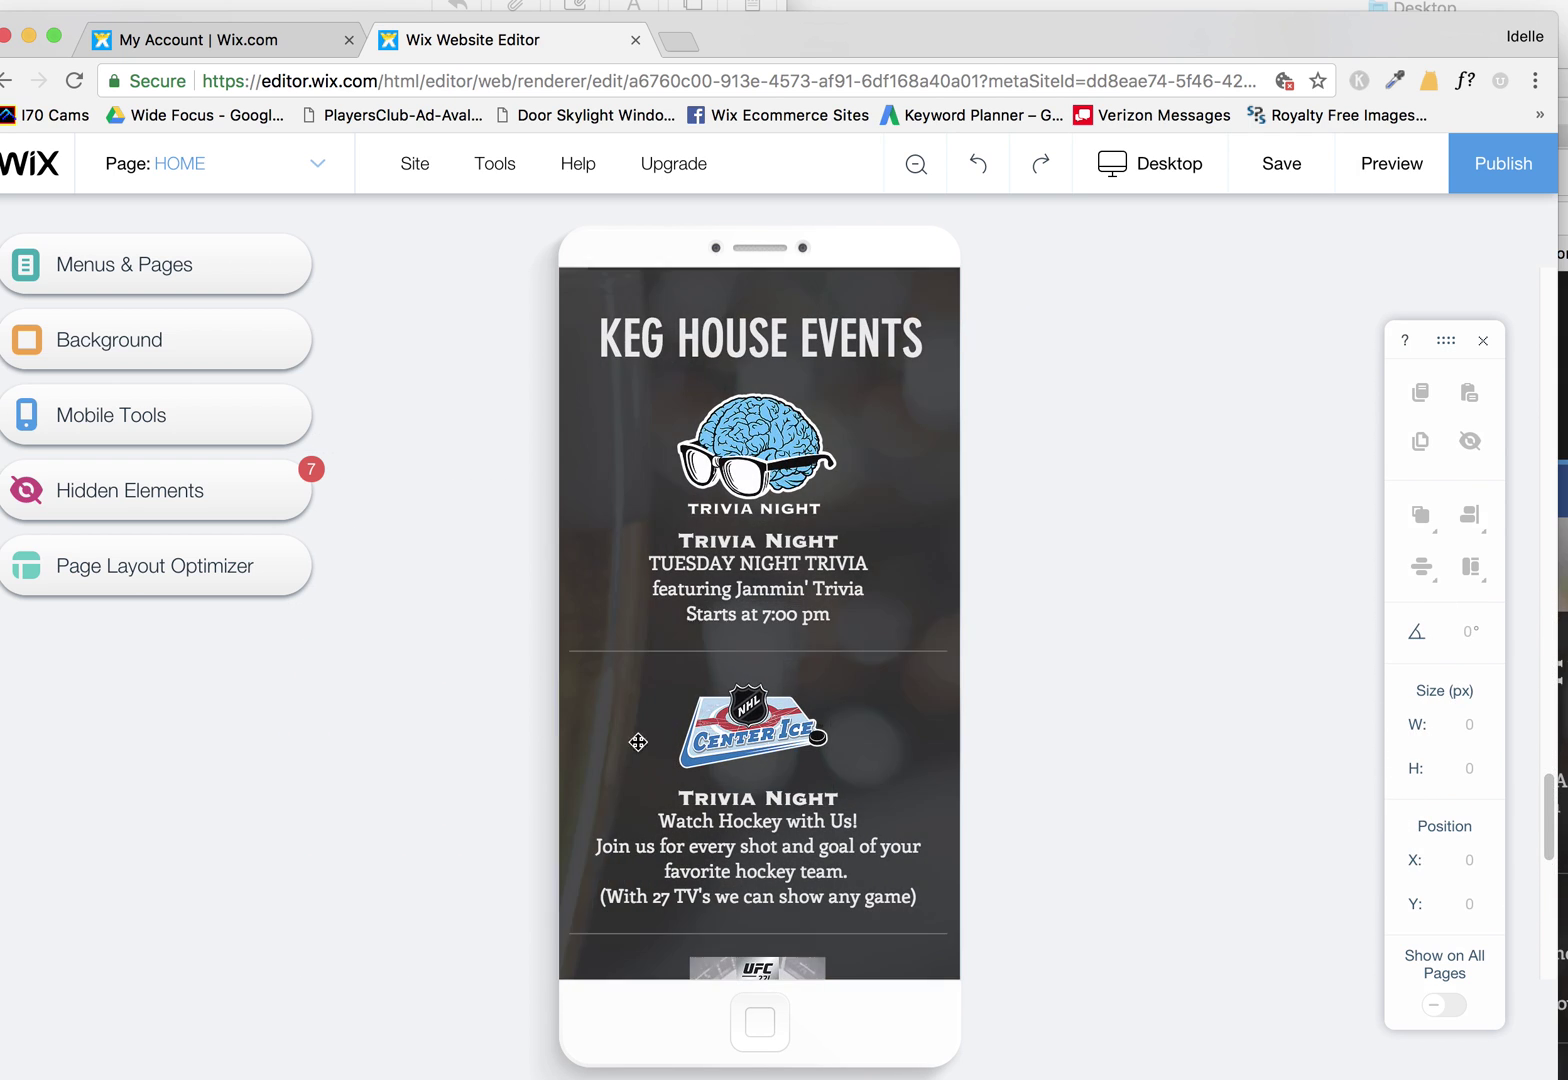
- Rescale the mobile Trivia Night text with the scale buttons and publish the site
{"action": "left_click", "coordinate": [730, 596]}
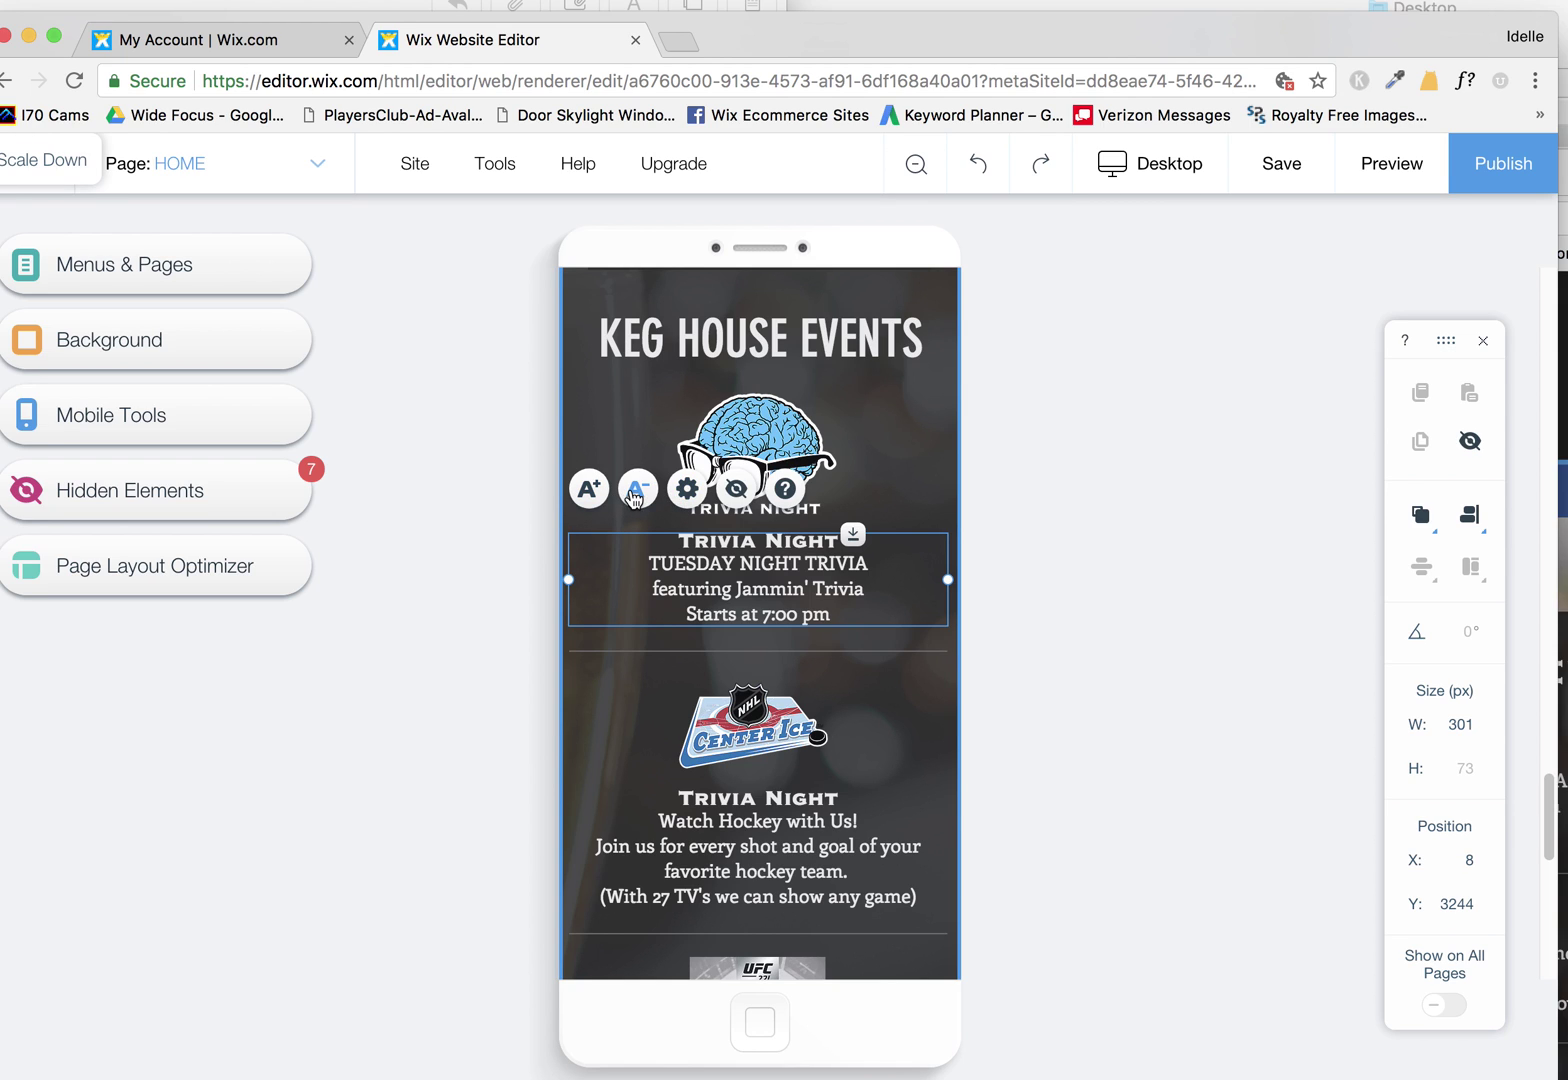
{"action": "left_click", "coordinate": [640, 496]}
{"action": "left_click", "coordinate": [640, 496]}
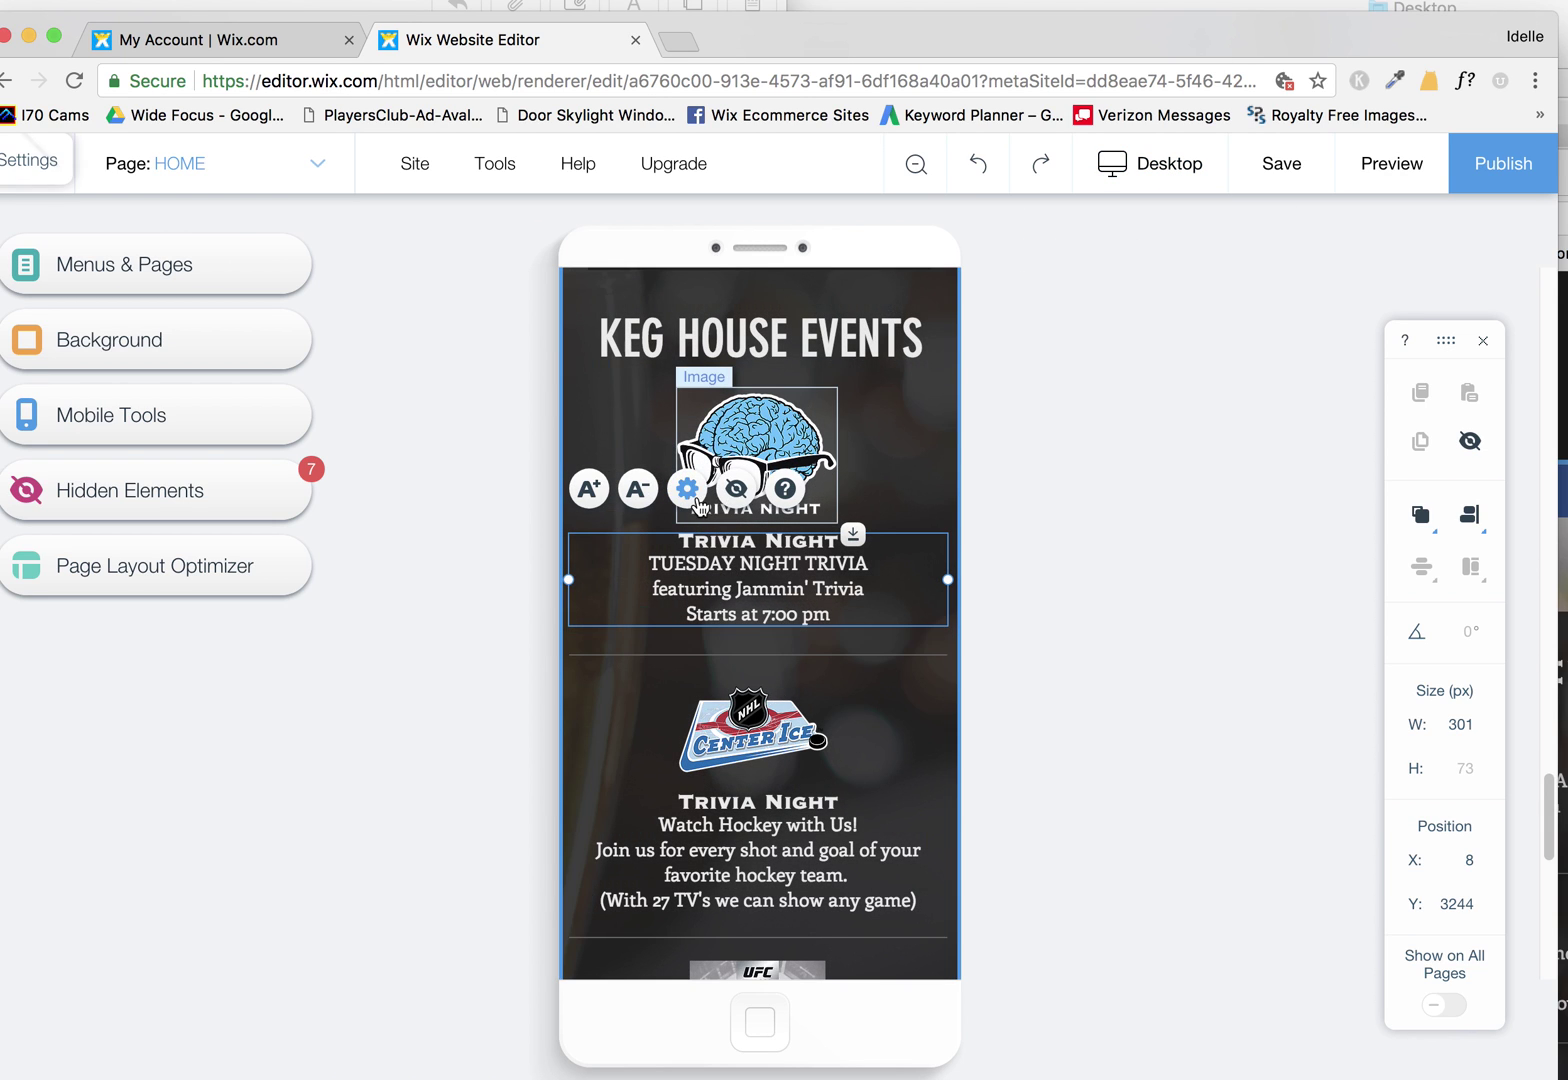
{"action": "left_click", "coordinate": [1495, 165]}
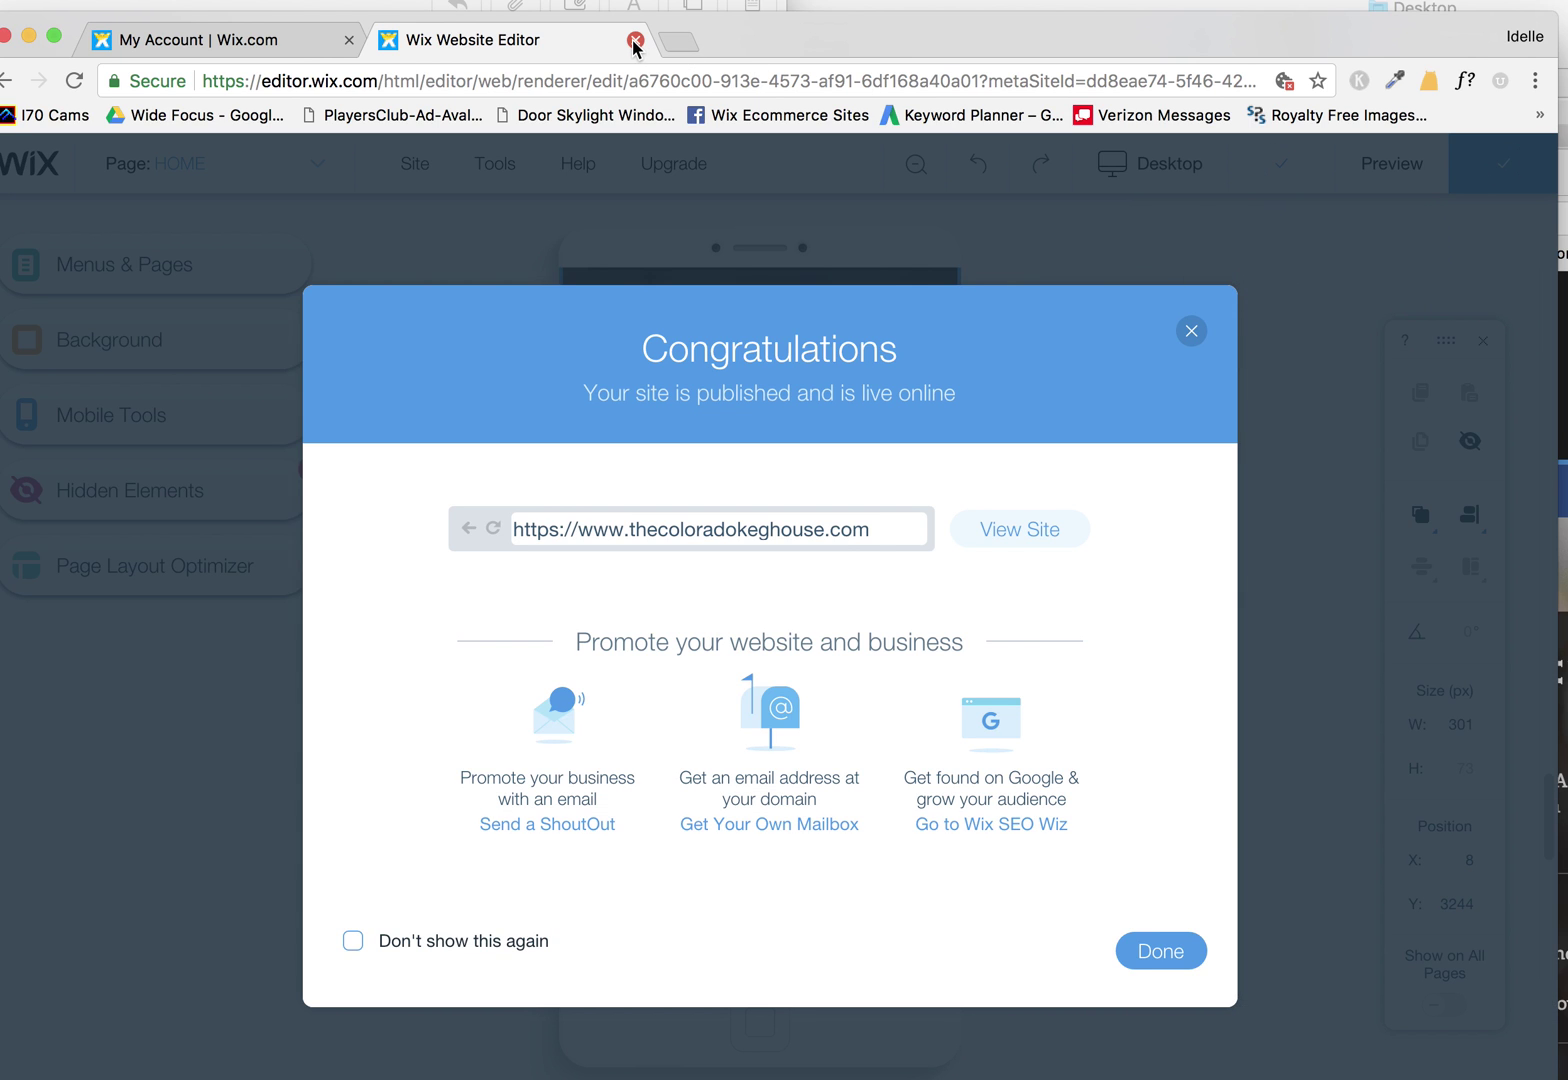
- Dismiss the publish confirmation and close the editor tab, confirming Leave
{"action": "left_click", "coordinate": [1165, 953]}
{"action": "left_click", "coordinate": [635, 40]}
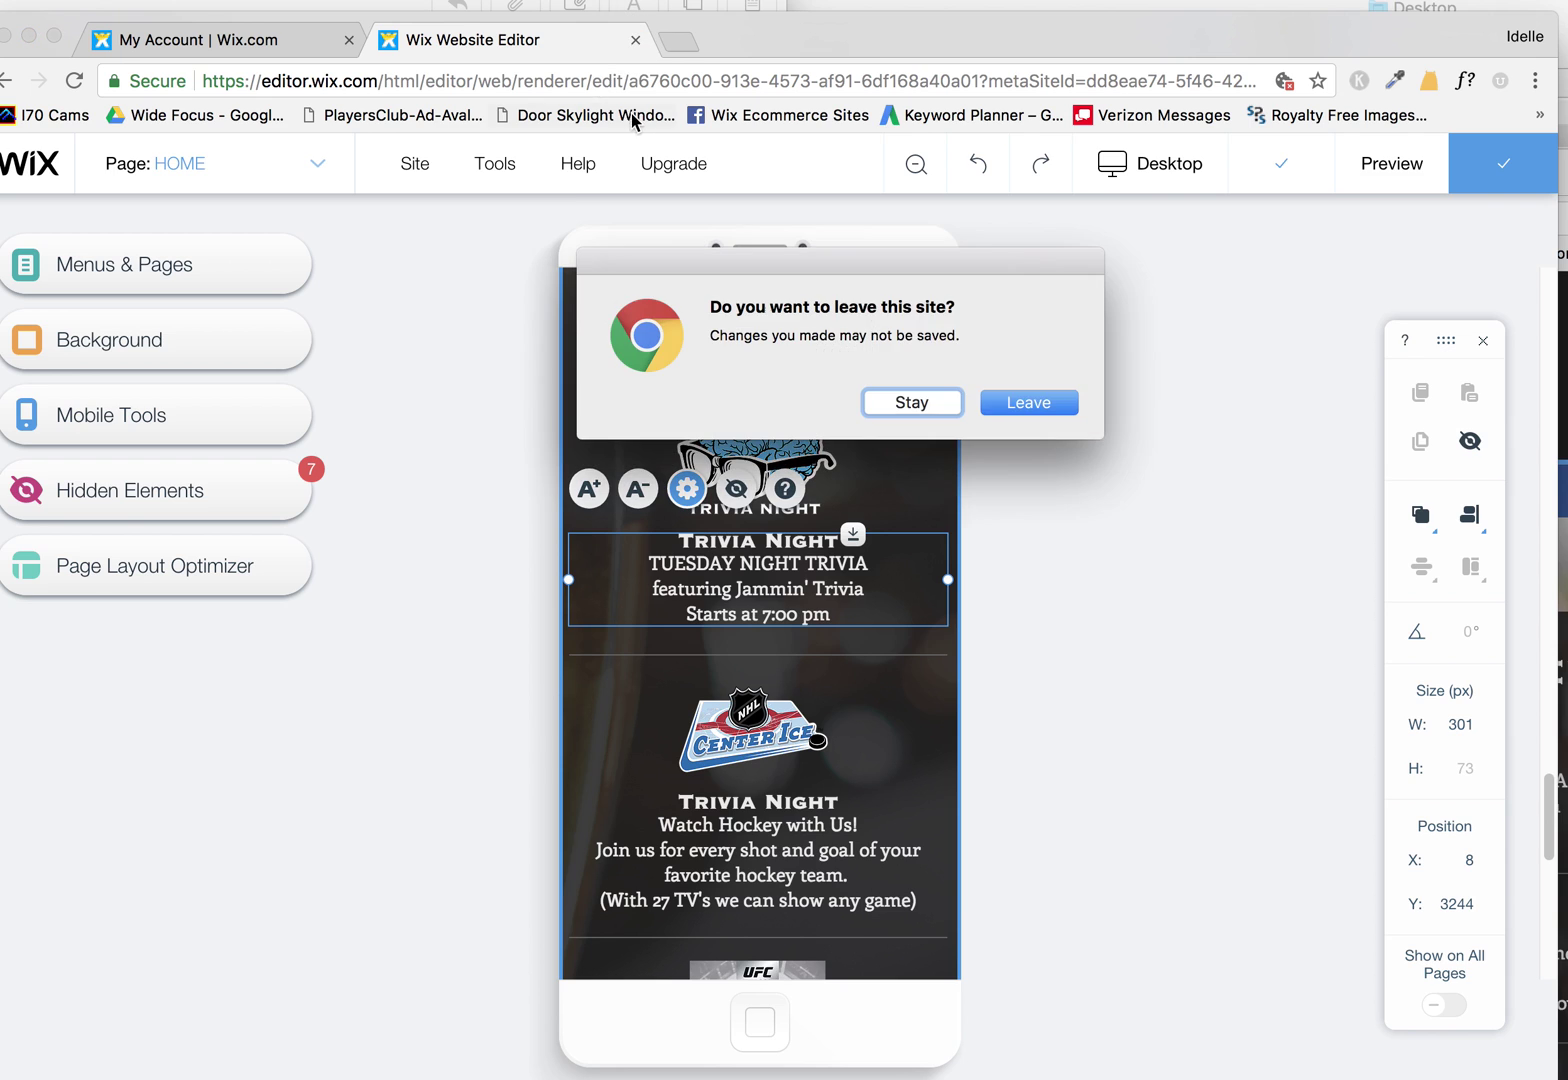
{"action": "left_click", "coordinate": [1028, 402]}
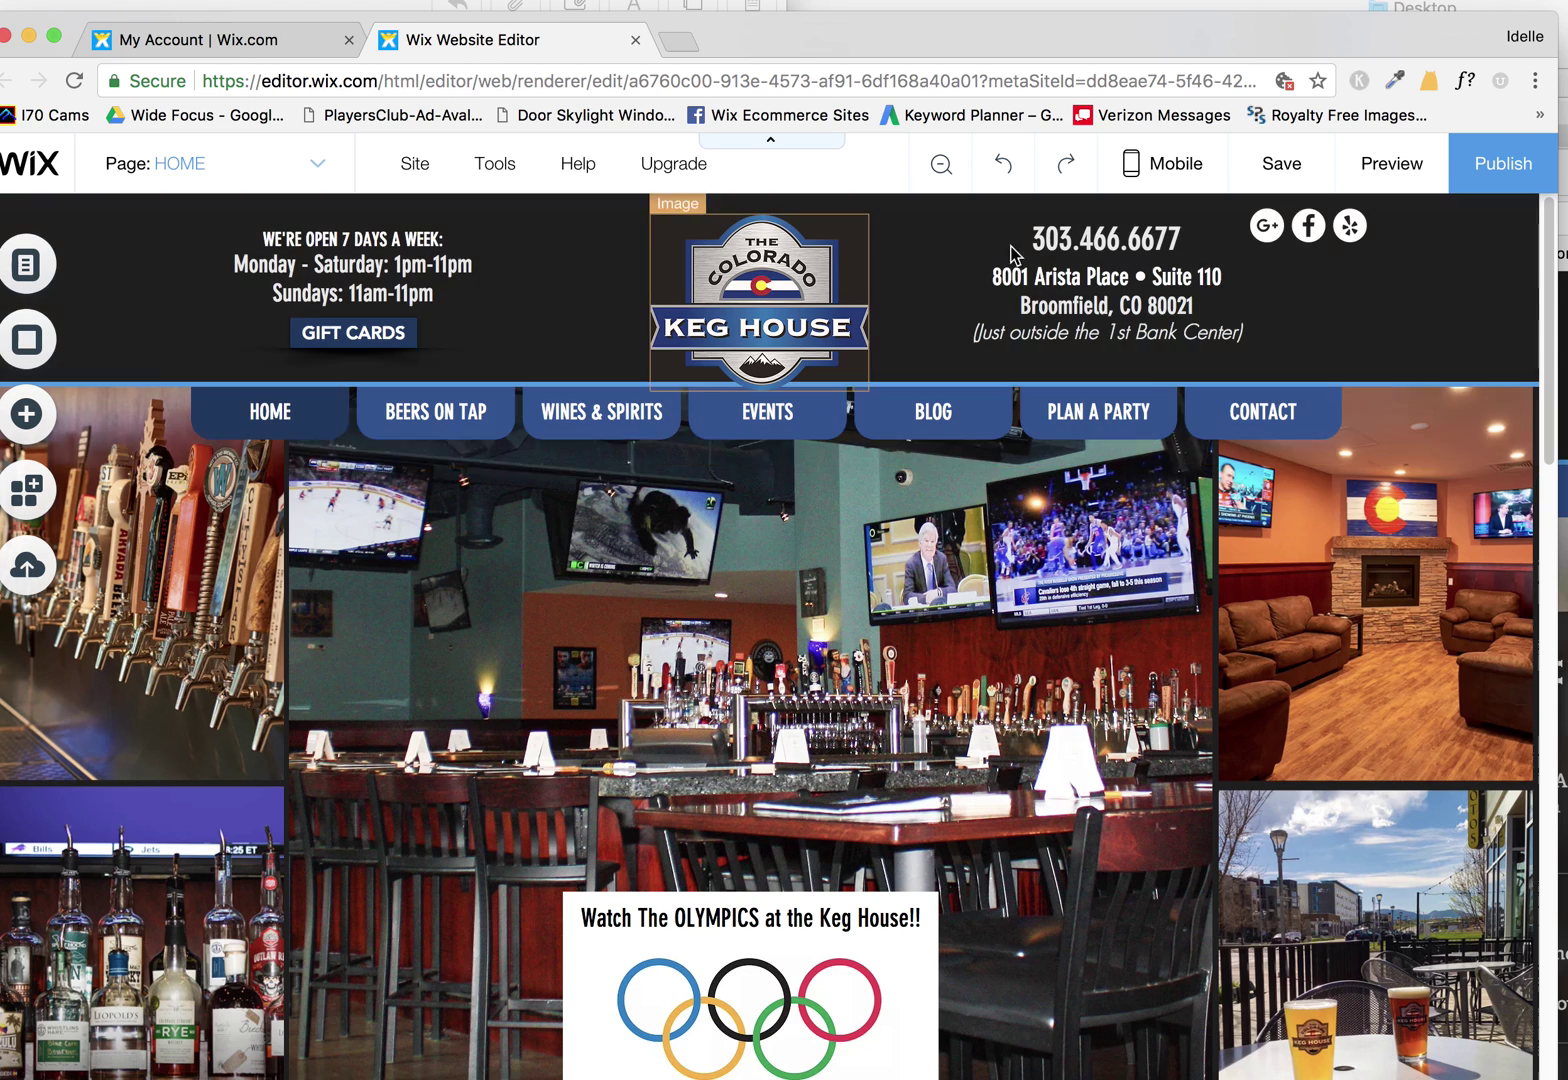
- Switch to the mobile layout of the Keg House home page and scroll through it
{"action": "left_click", "coordinate": [1162, 165]}
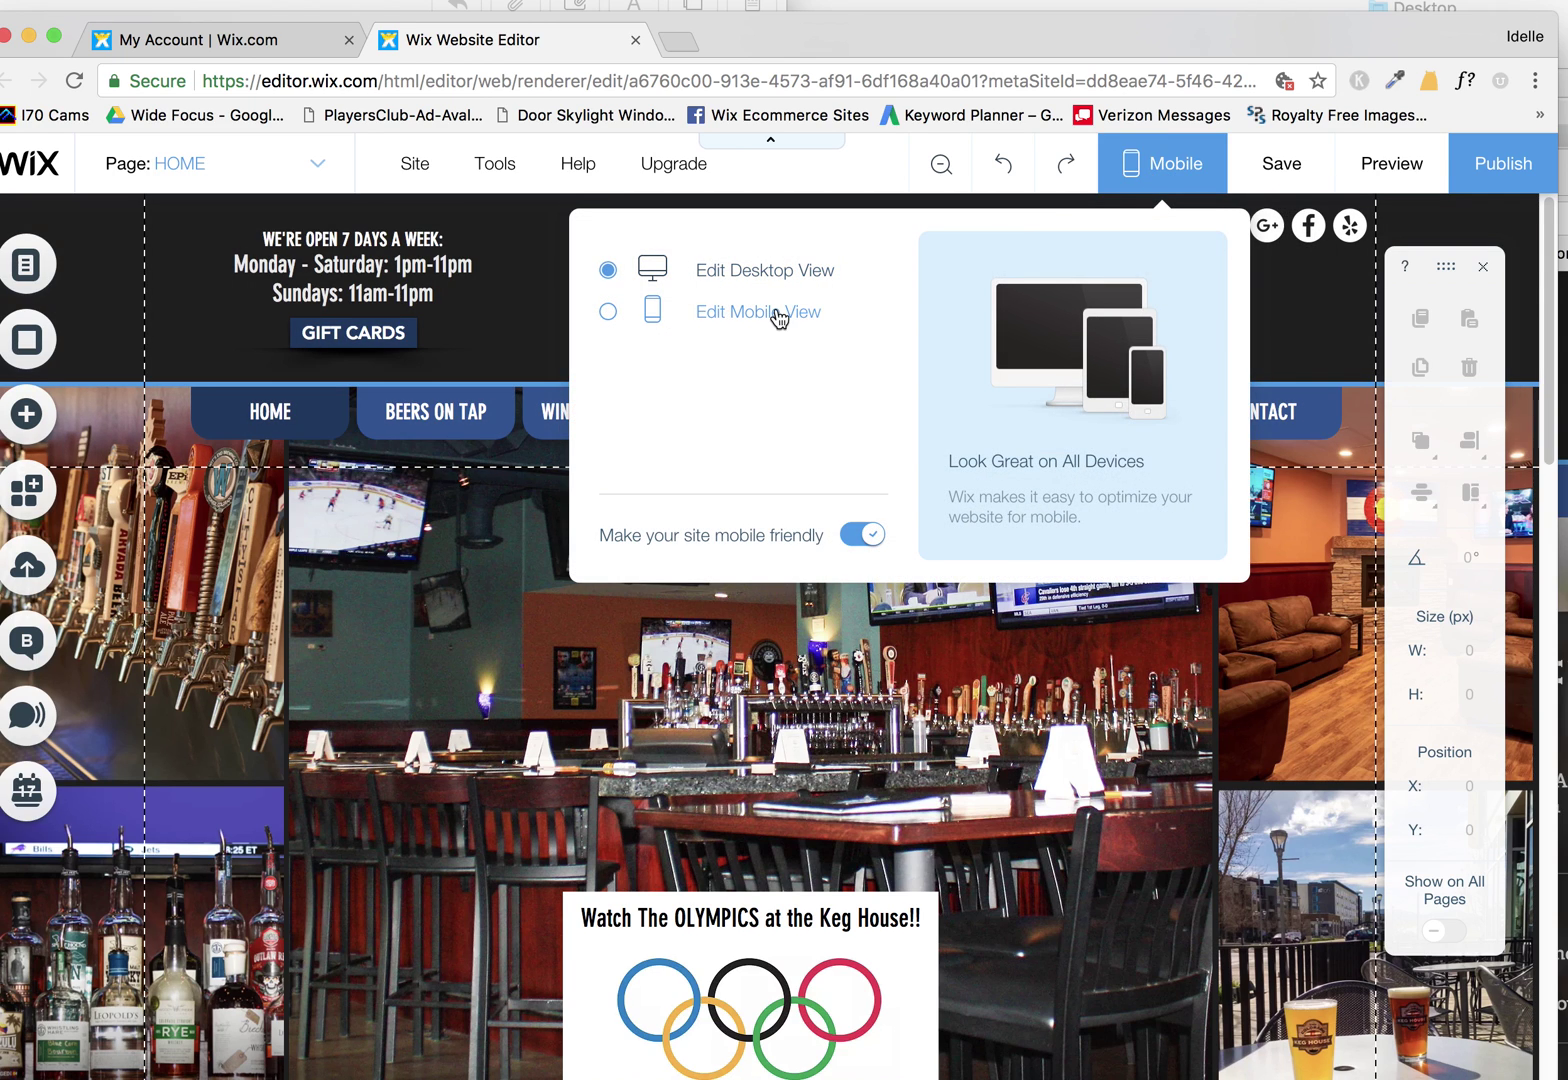
{"action": "left_click", "coordinate": [779, 318]}
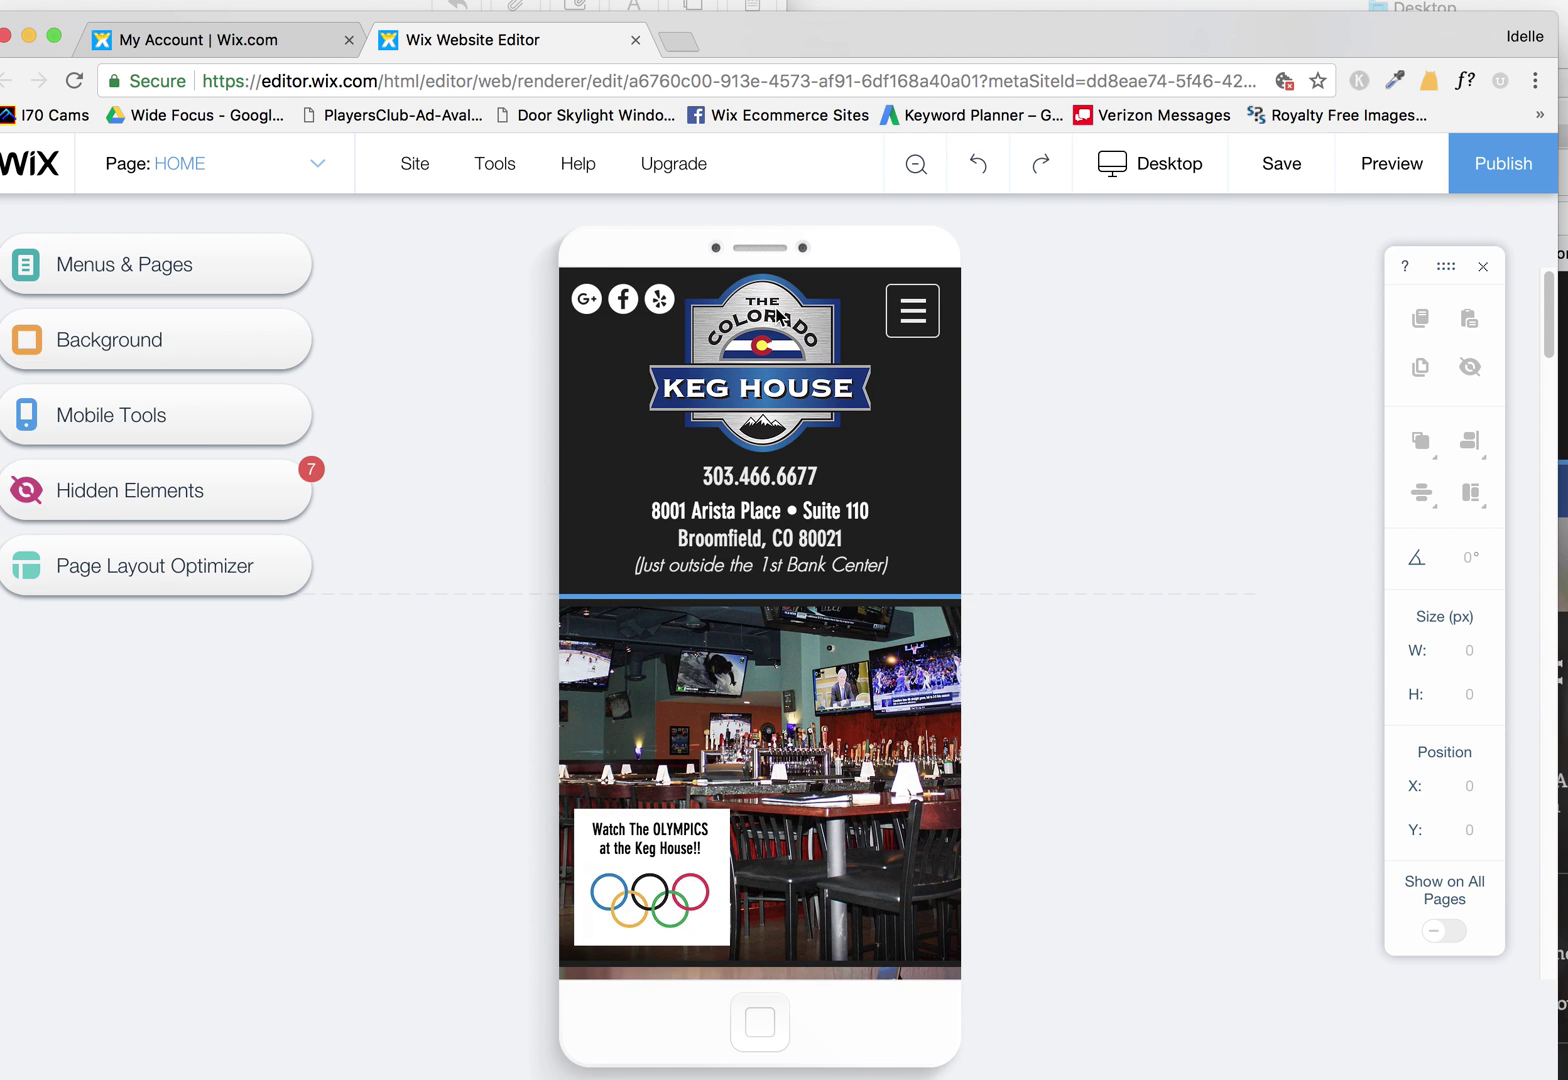
{"action": "scroll", "coordinate": [703, 699], "scroll_direction": "down", "scroll_amount": 10}
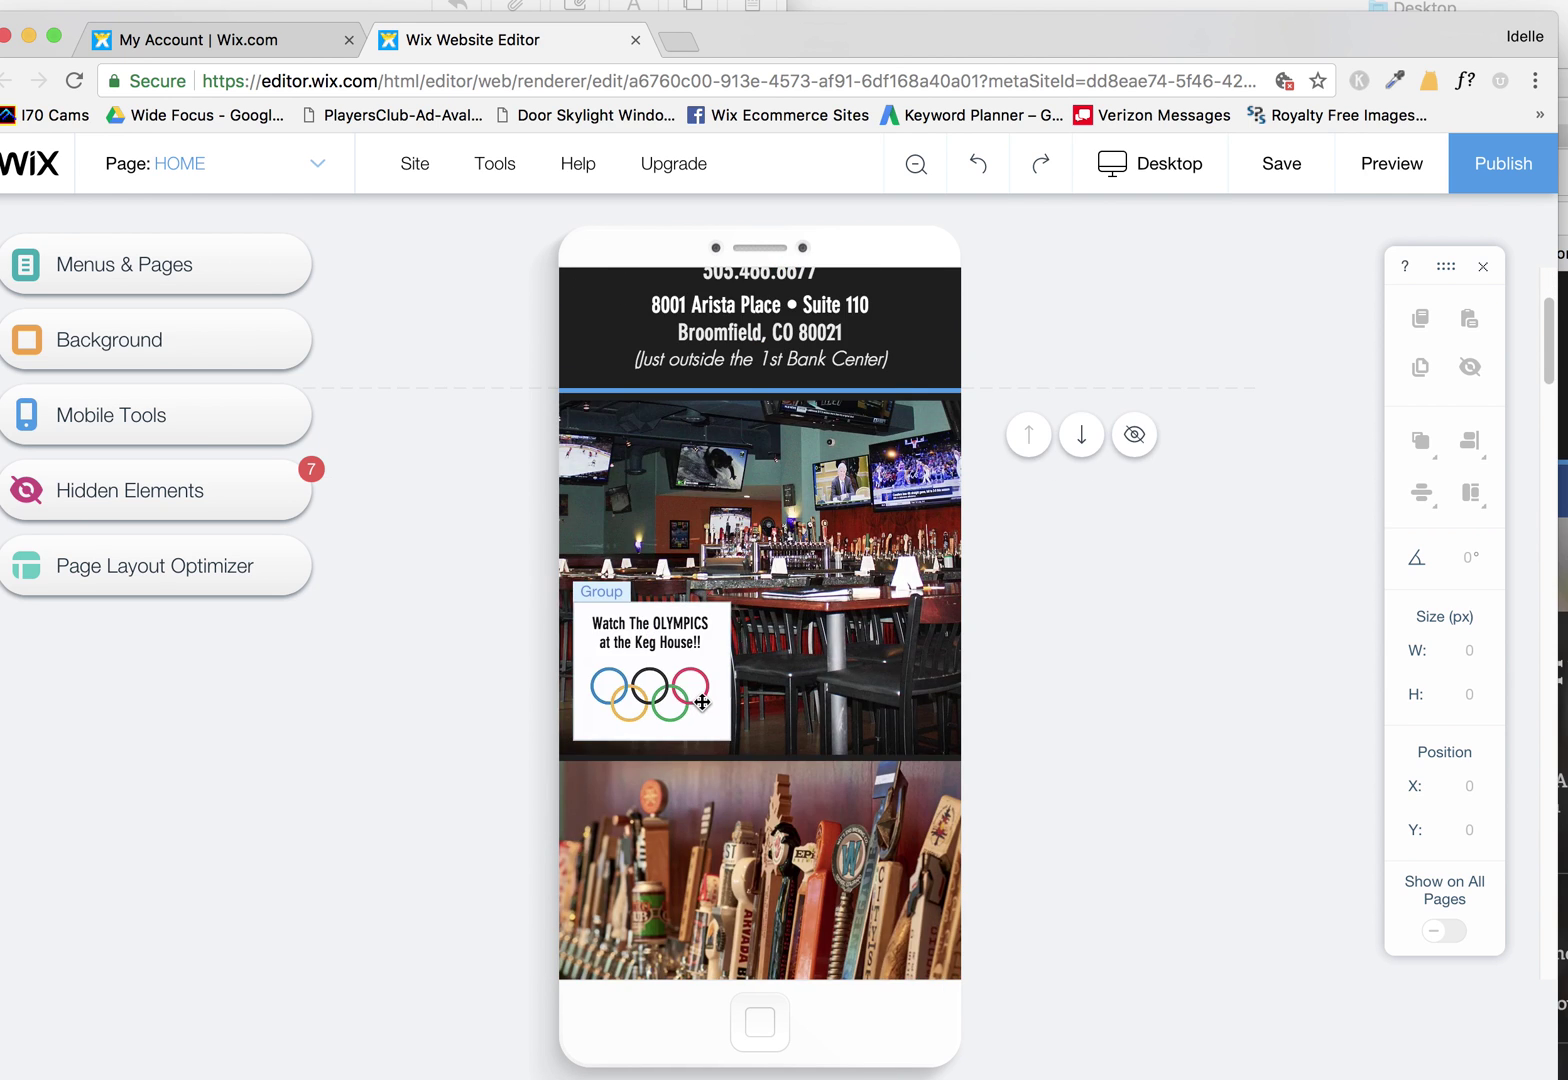
{"action": "scroll", "coordinate": [703, 699], "scroll_direction": "down", "scroll_amount": 15}
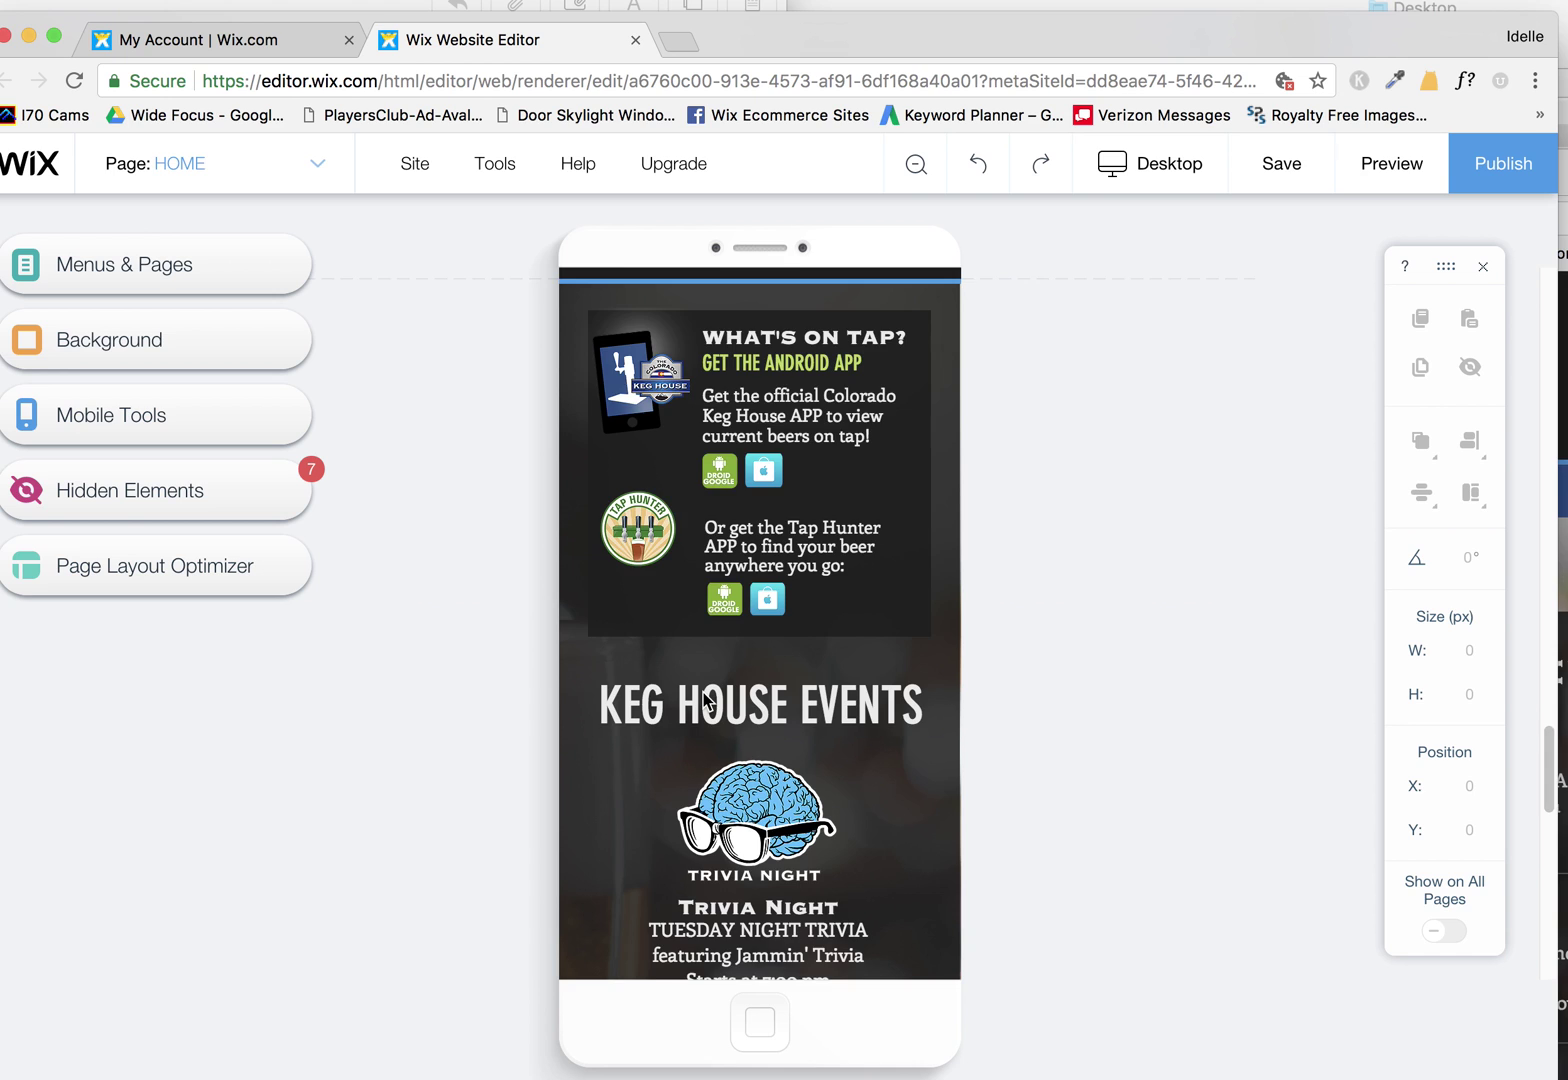
{"action": "left_click", "coordinate": [650, 550]}
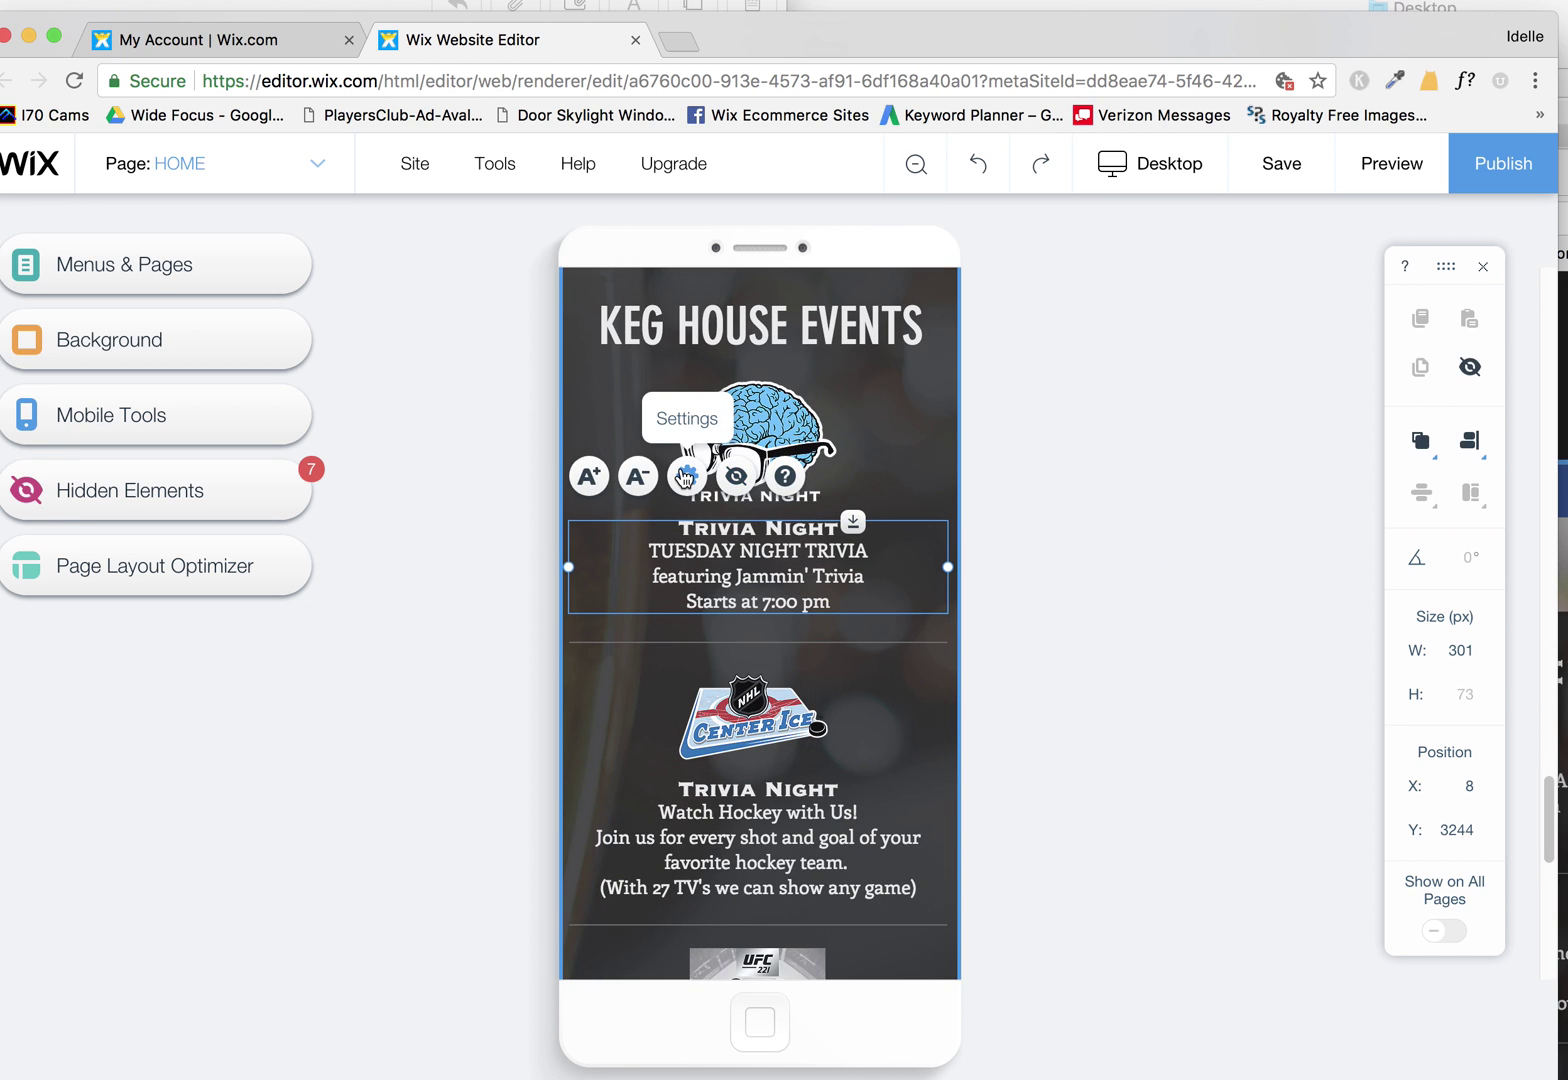
{"action": "left_click", "coordinate": [686, 477]}
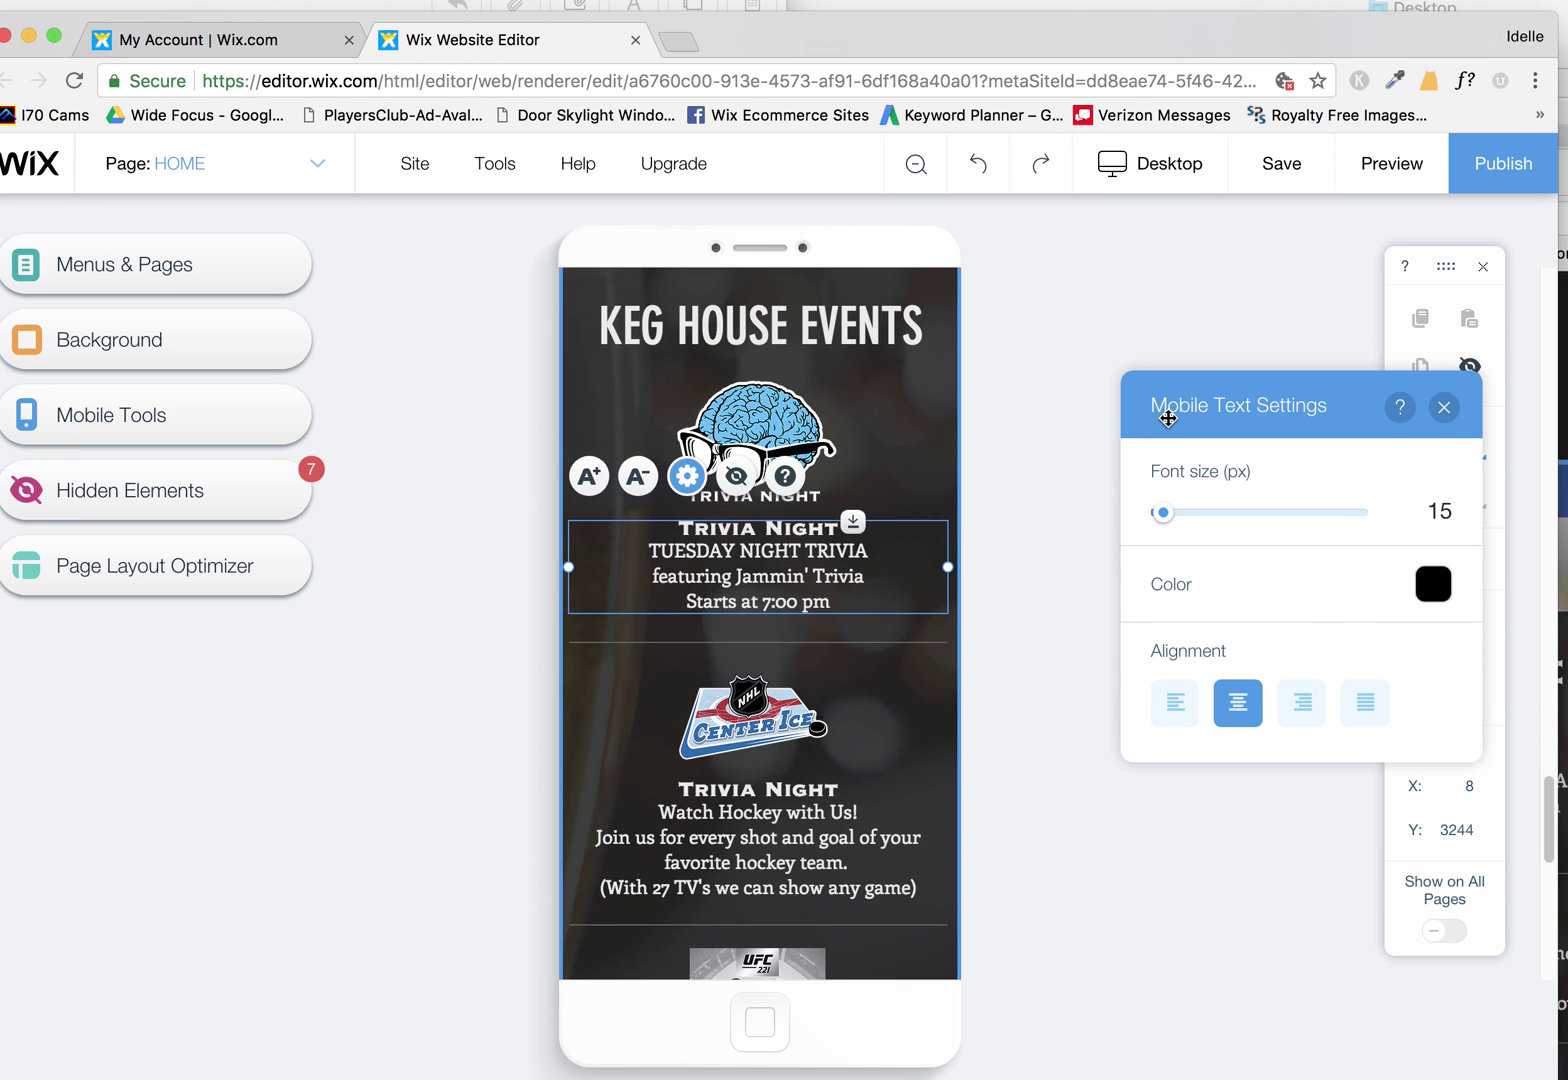
{"action": "left_click_drag", "start_coordinate": [1268, 396], "coordinate": [971, 373]}
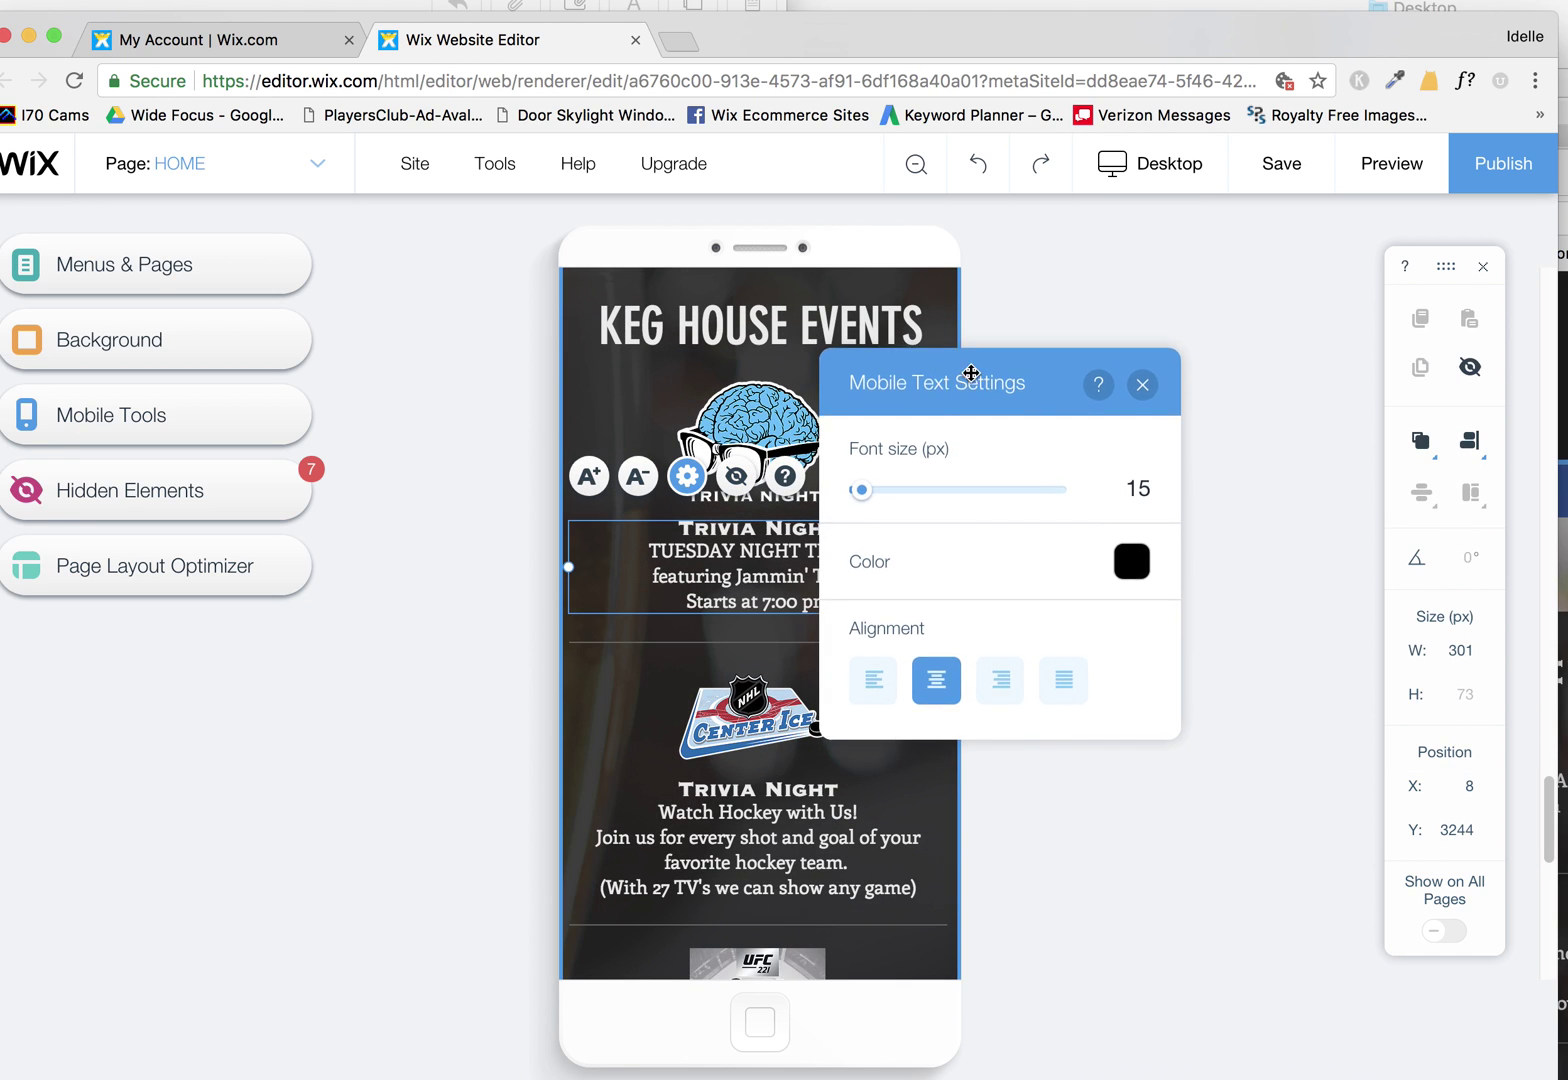
{"action": "left_click", "coordinate": [866, 681]}
{"action": "left_click", "coordinate": [1143, 386]}
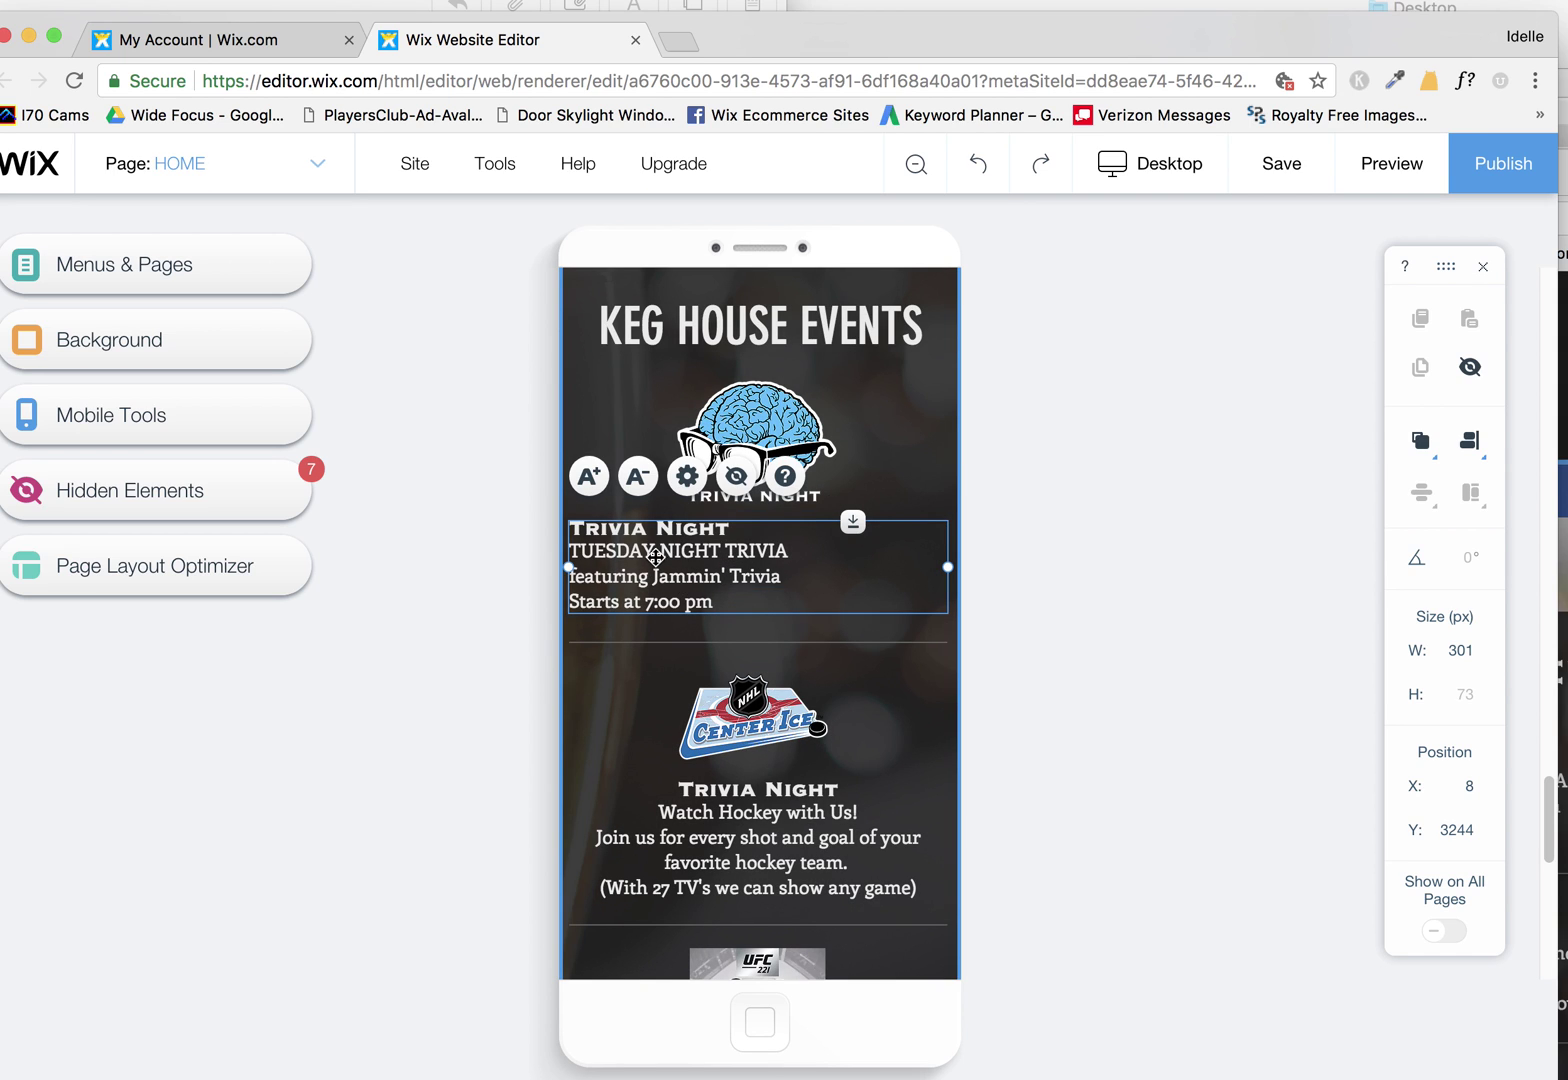
{"action": "mouse_move", "coordinate": [748, 440]}
{"action": "left_mouse_down"}
{"action": "mouse_move", "coordinate": [640, 440]}
{"action": "mouse_move", "coordinate": [721, 478]}
{"action": "mouse_move", "coordinate": [773, 434]}
{"action": "left_mouse_up"}
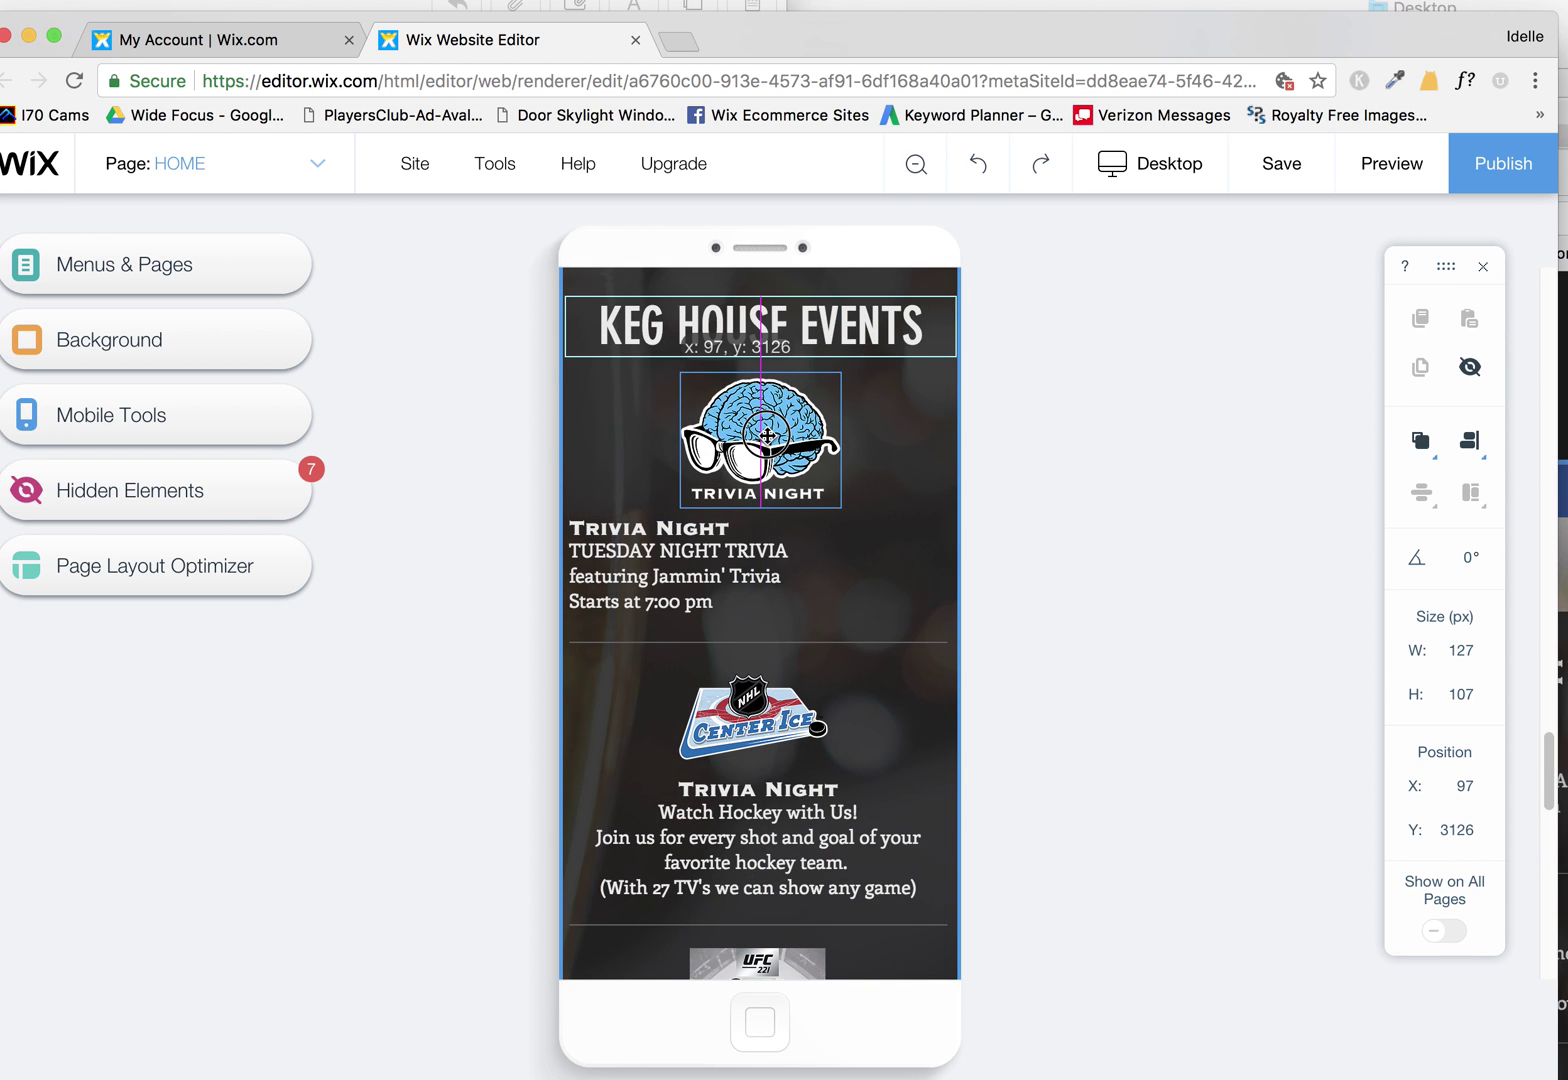
{"action": "left_click", "coordinate": [683, 530]}
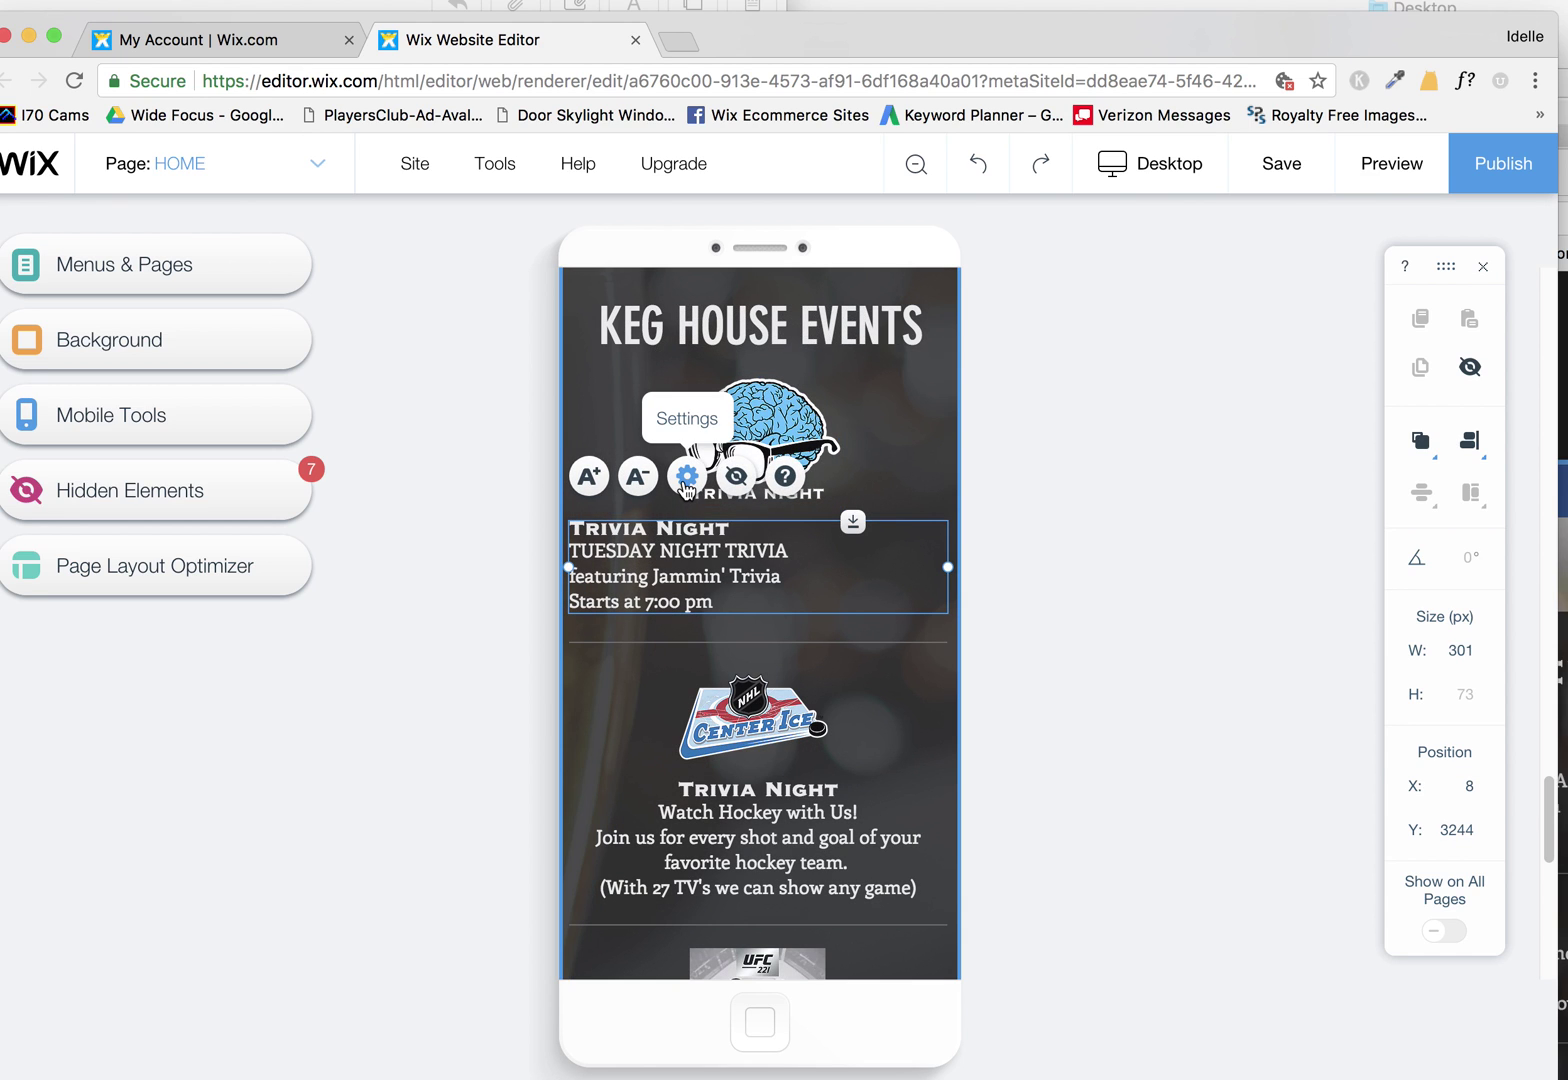
{"action": "left_click", "coordinate": [686, 478]}
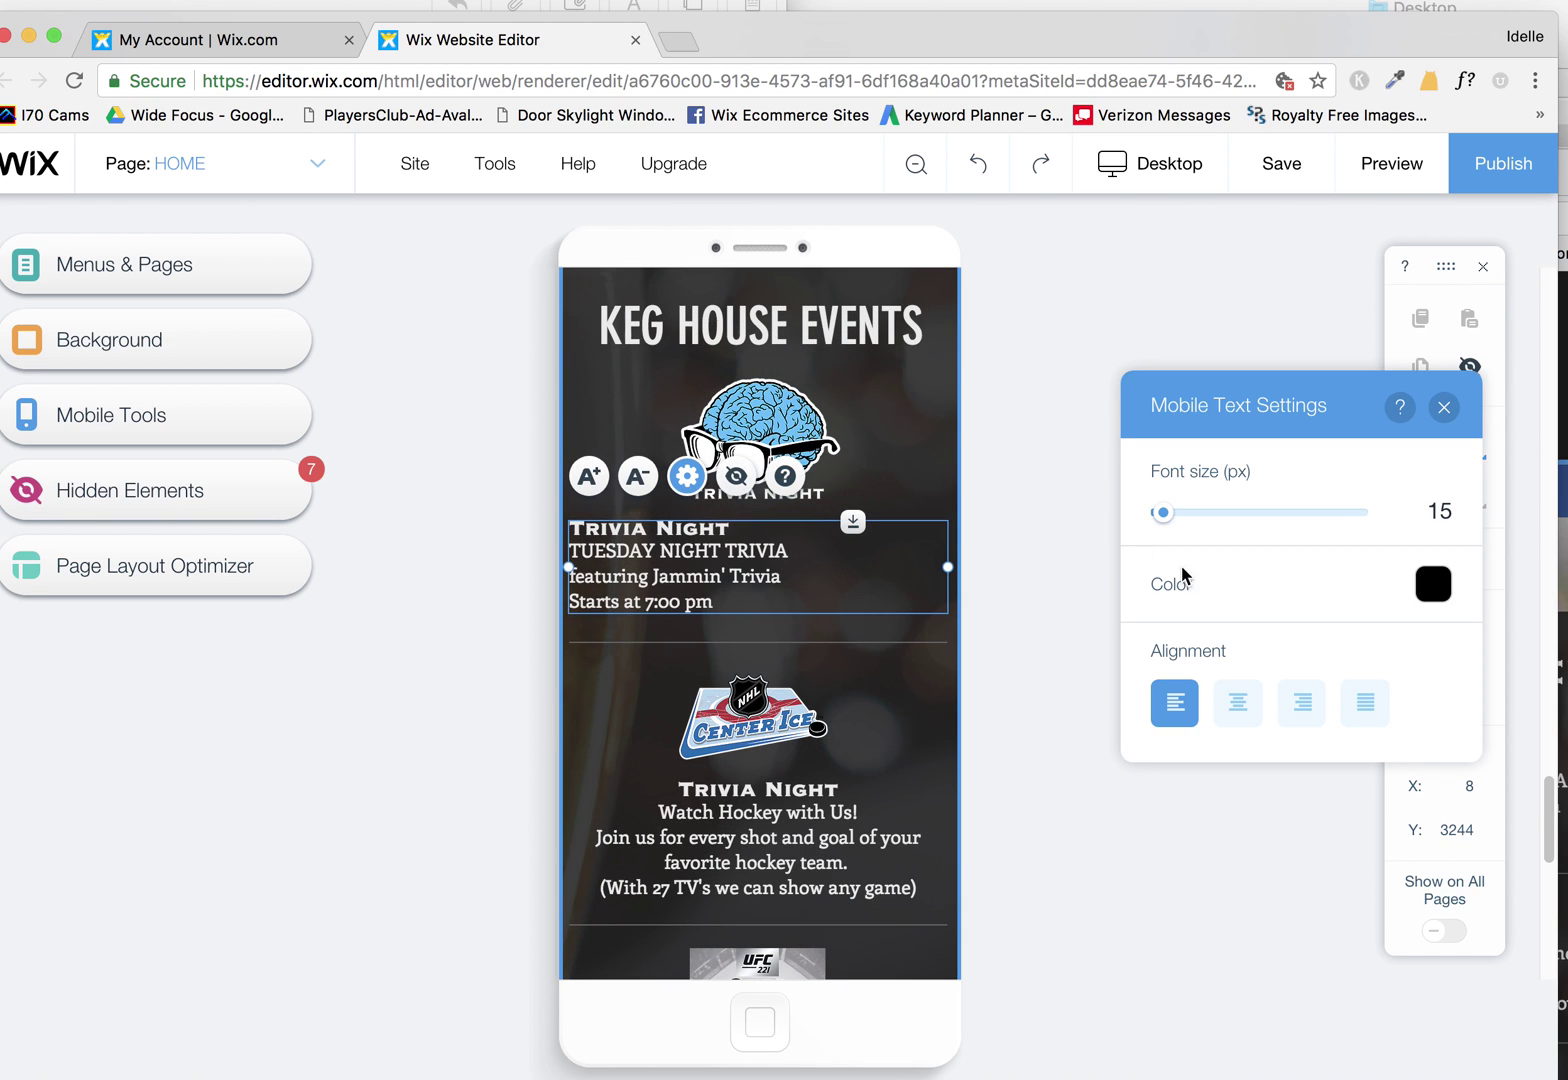
{"action": "left_click", "coordinate": [1238, 706]}
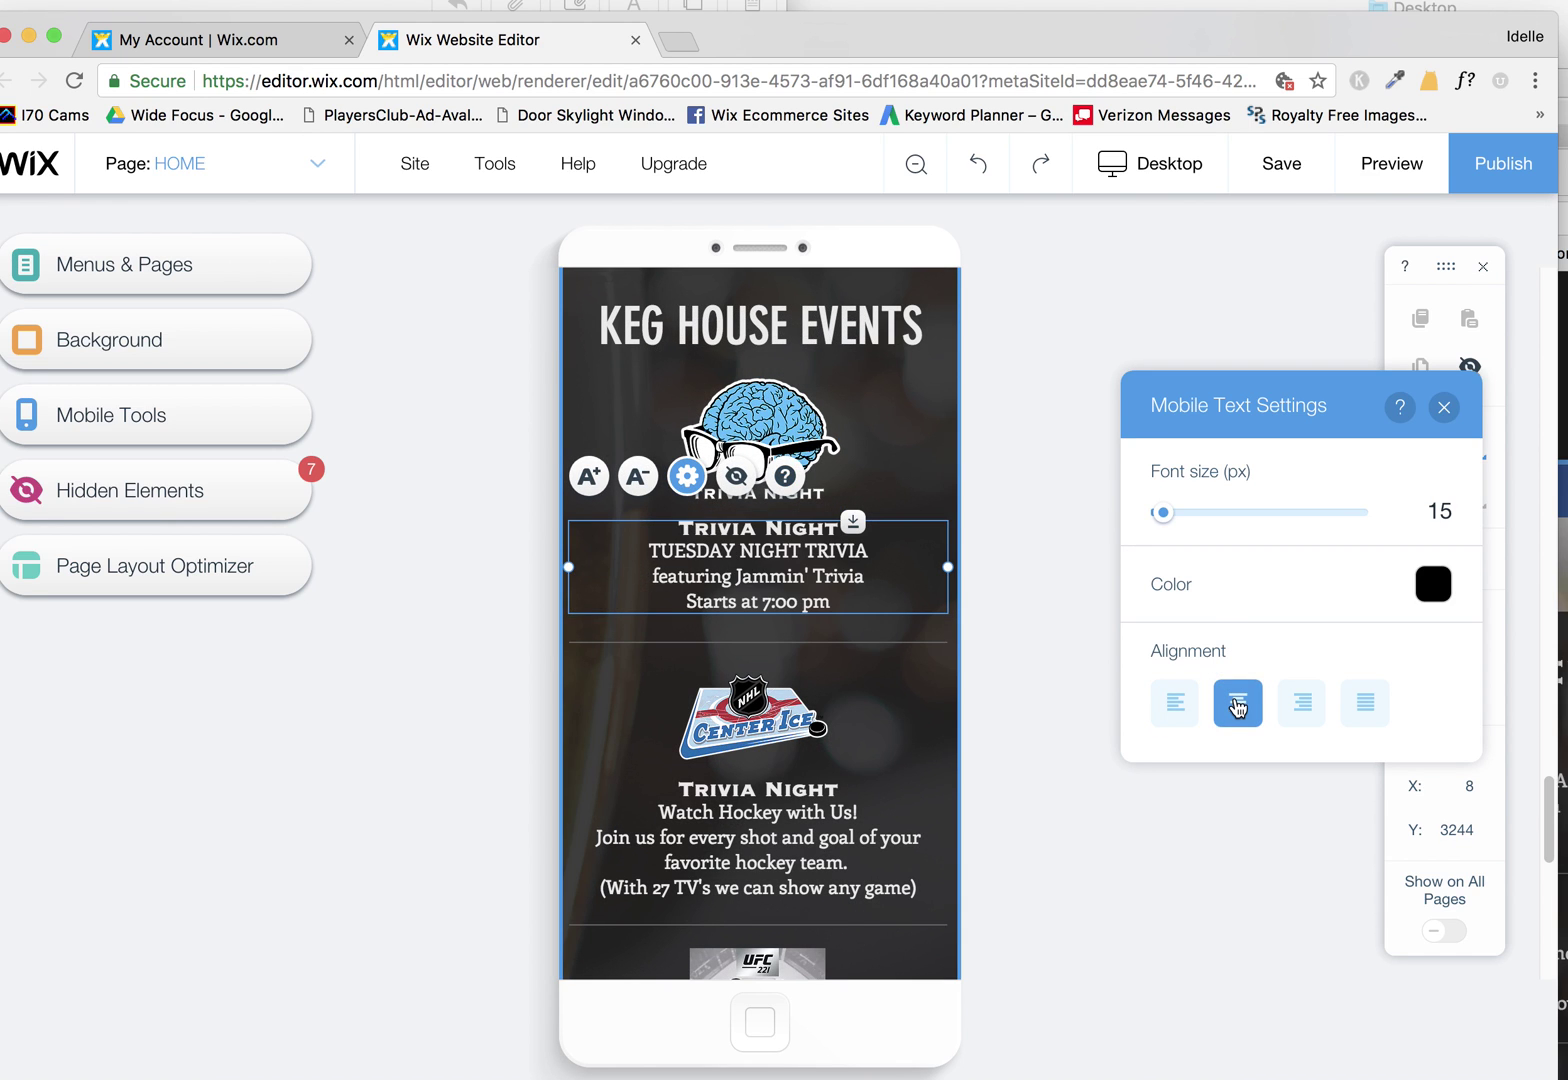
{"action": "left_click", "coordinate": [1447, 404]}
{"action": "left_click", "coordinate": [888, 645]}
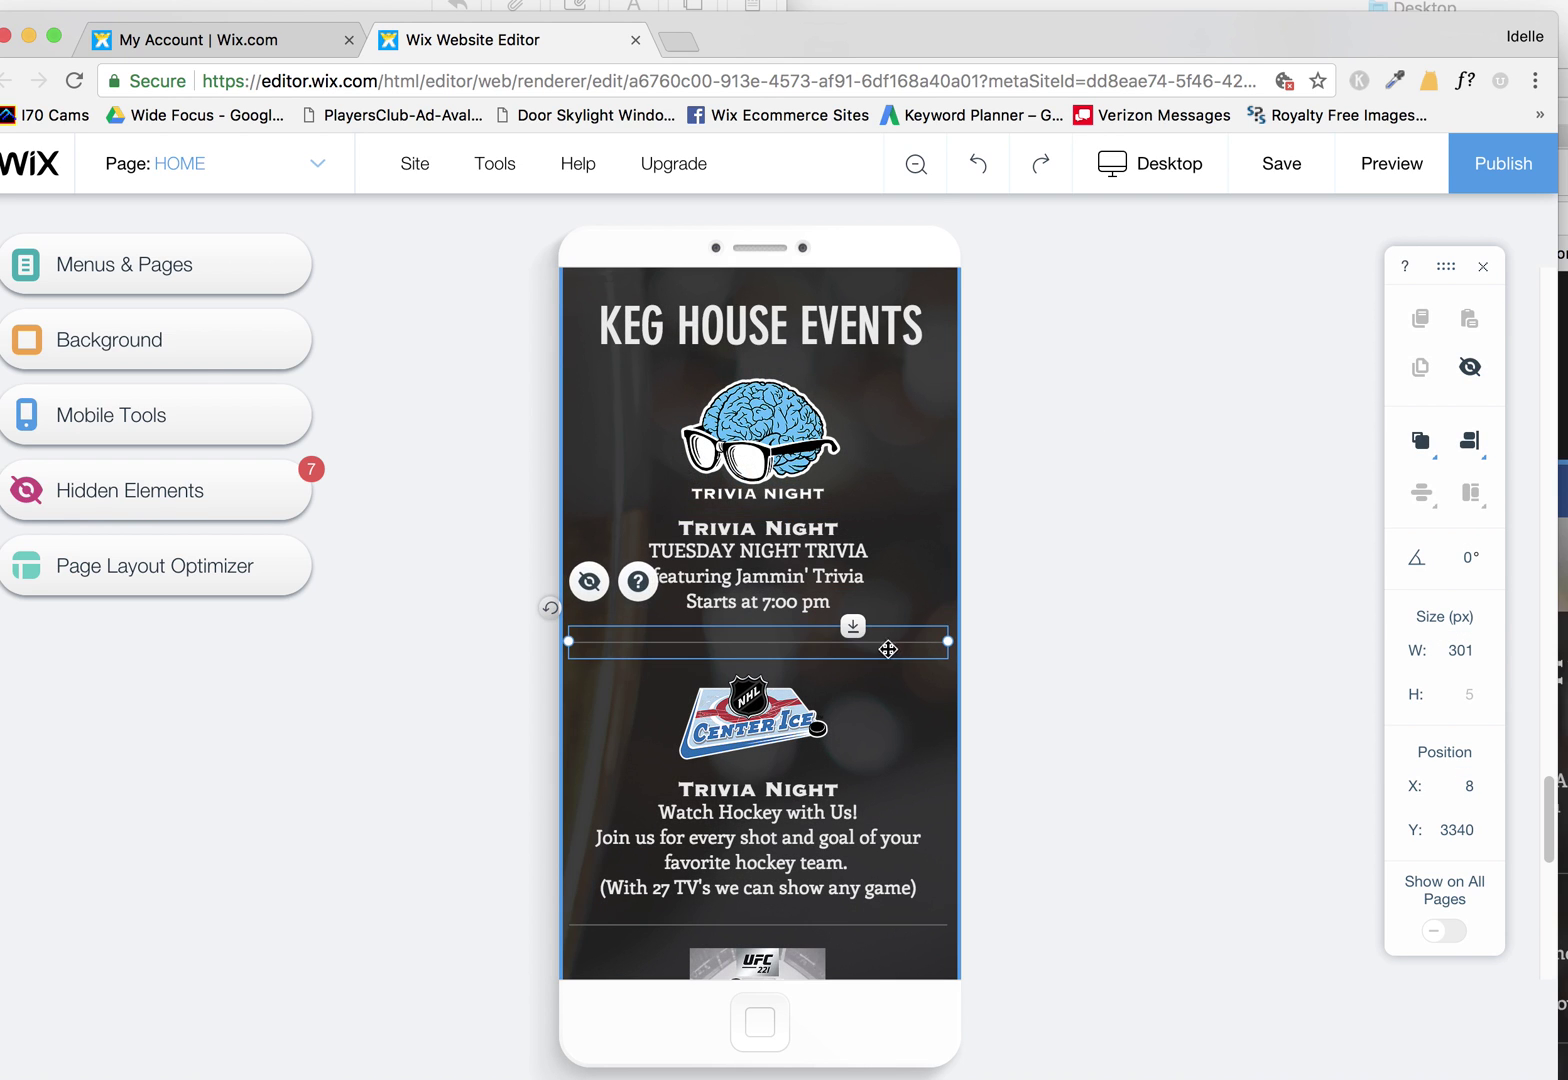
- Move the Trivia Night divider up 5 px, then select the hockey image, text and divider
{"action": "left_click_drag", "start_coordinate": [852, 625], "coordinate": [852, 623]}
{"action": "left_click", "coordinate": [806, 739]}
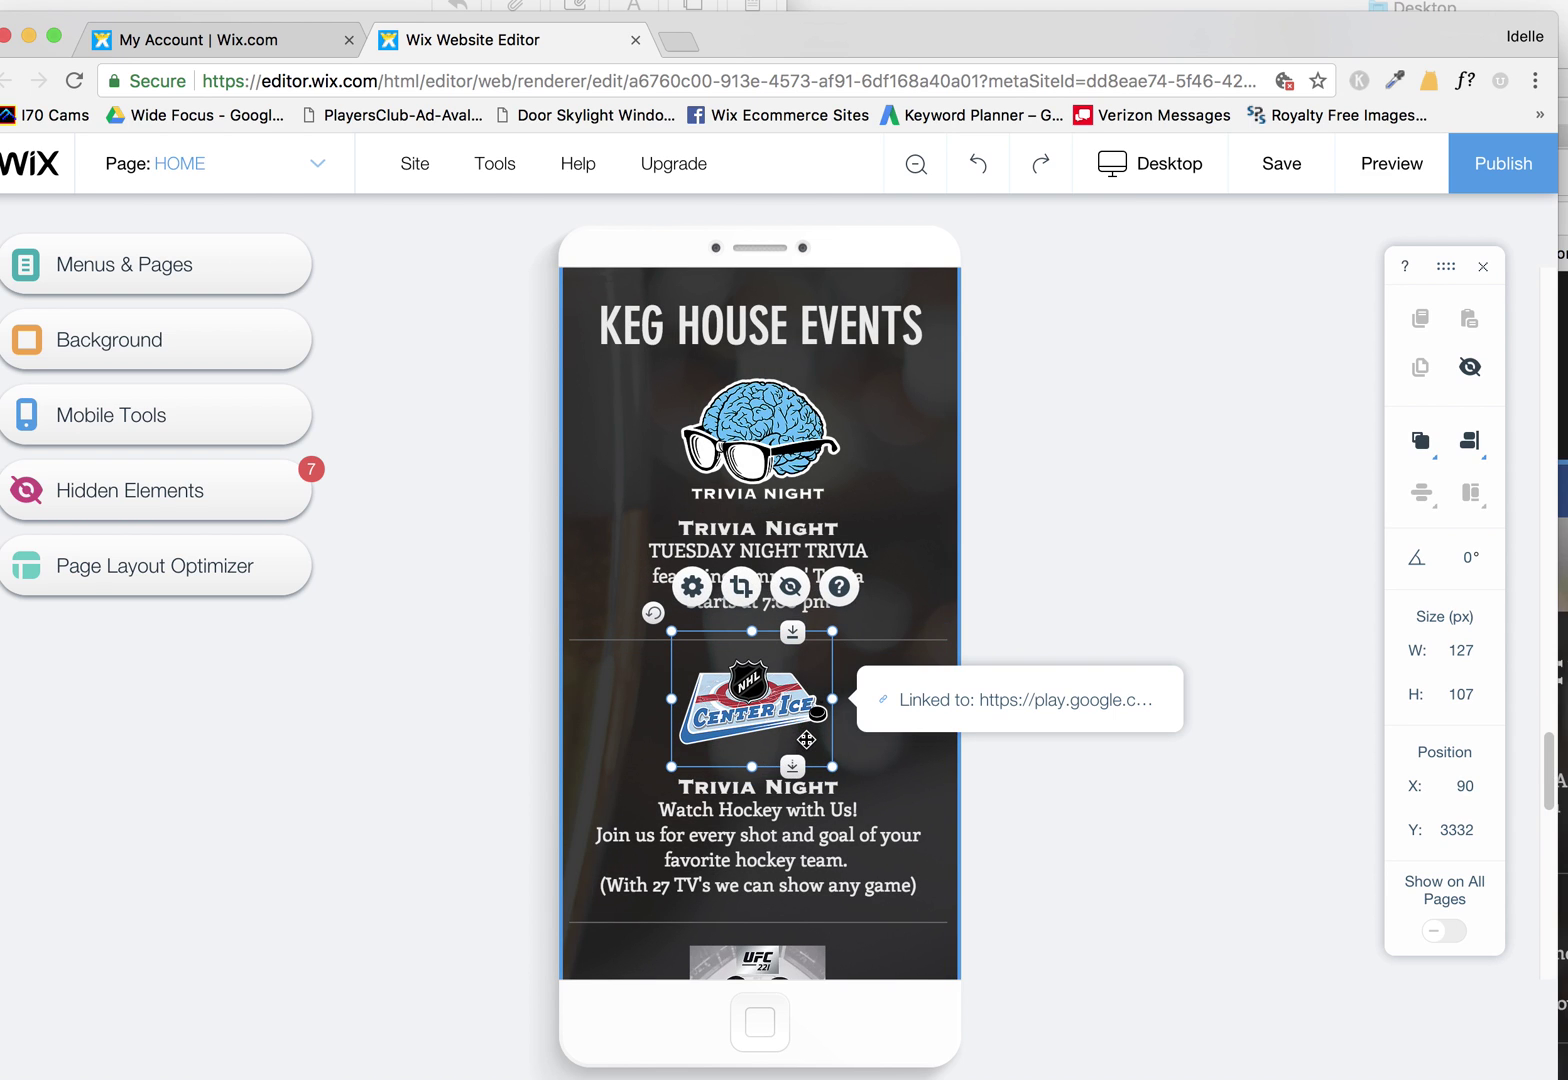
{"action": "left_click", "coordinate": [866, 822]}
{"action": "scroll", "coordinate": [866, 822], "scroll_direction": "down", "scroll_amount": 3}
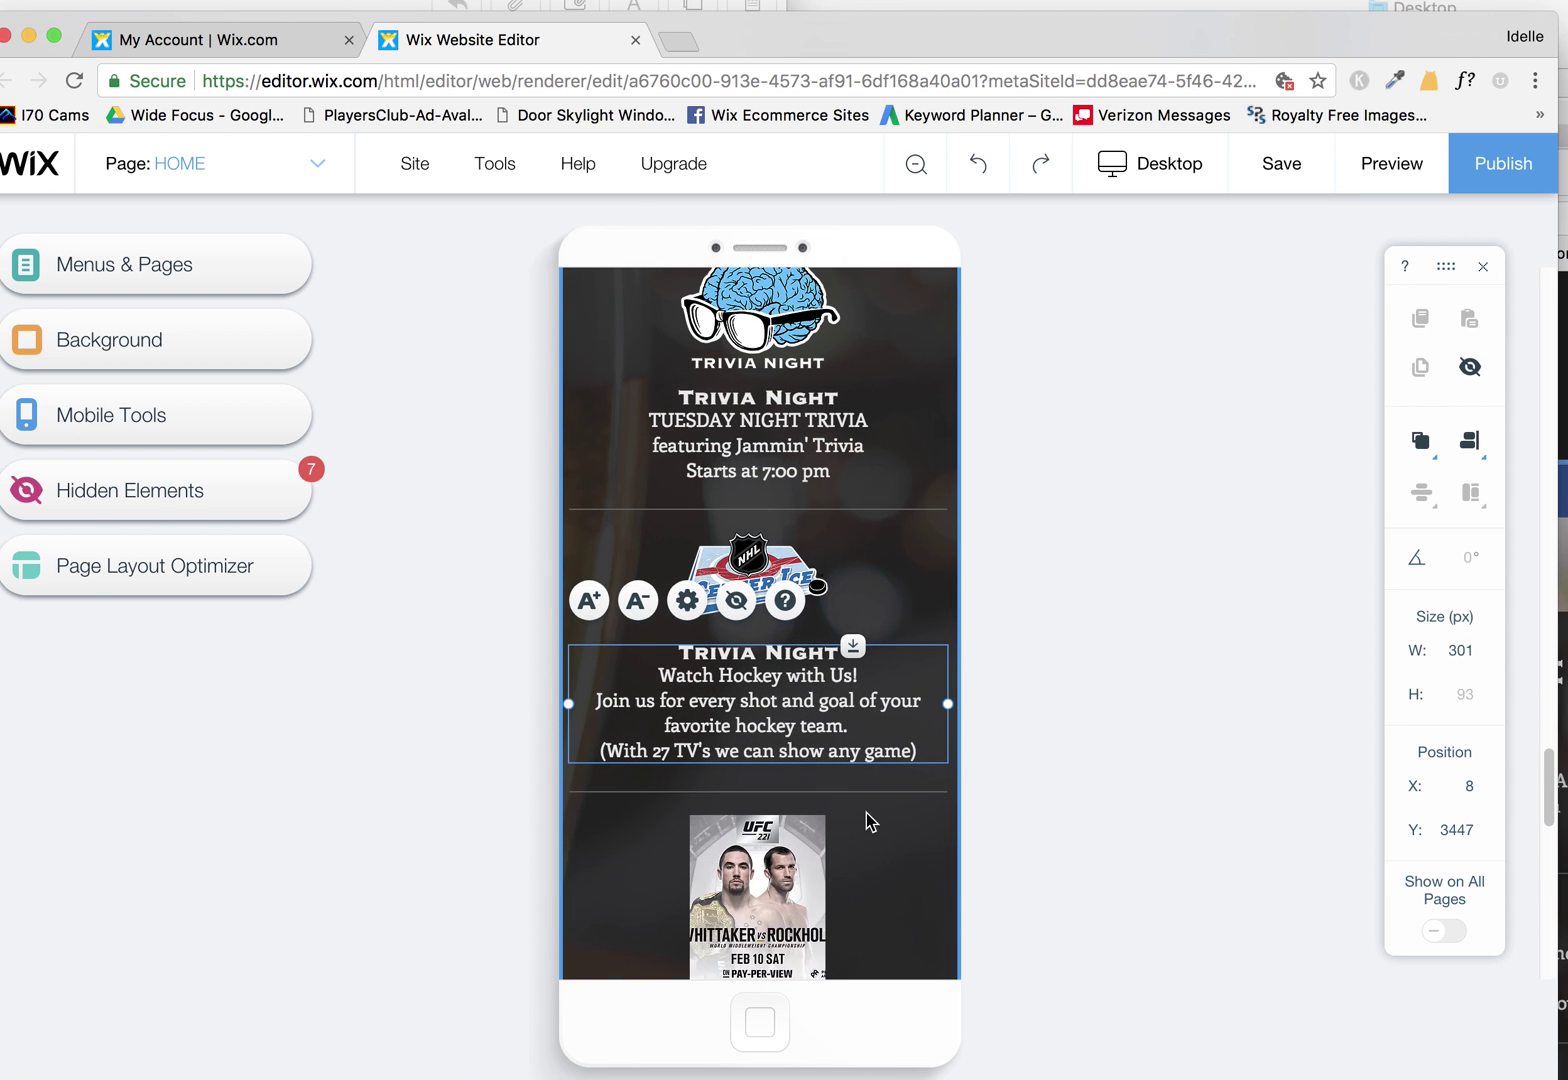
{"action": "left_click", "coordinate": [826, 790]}
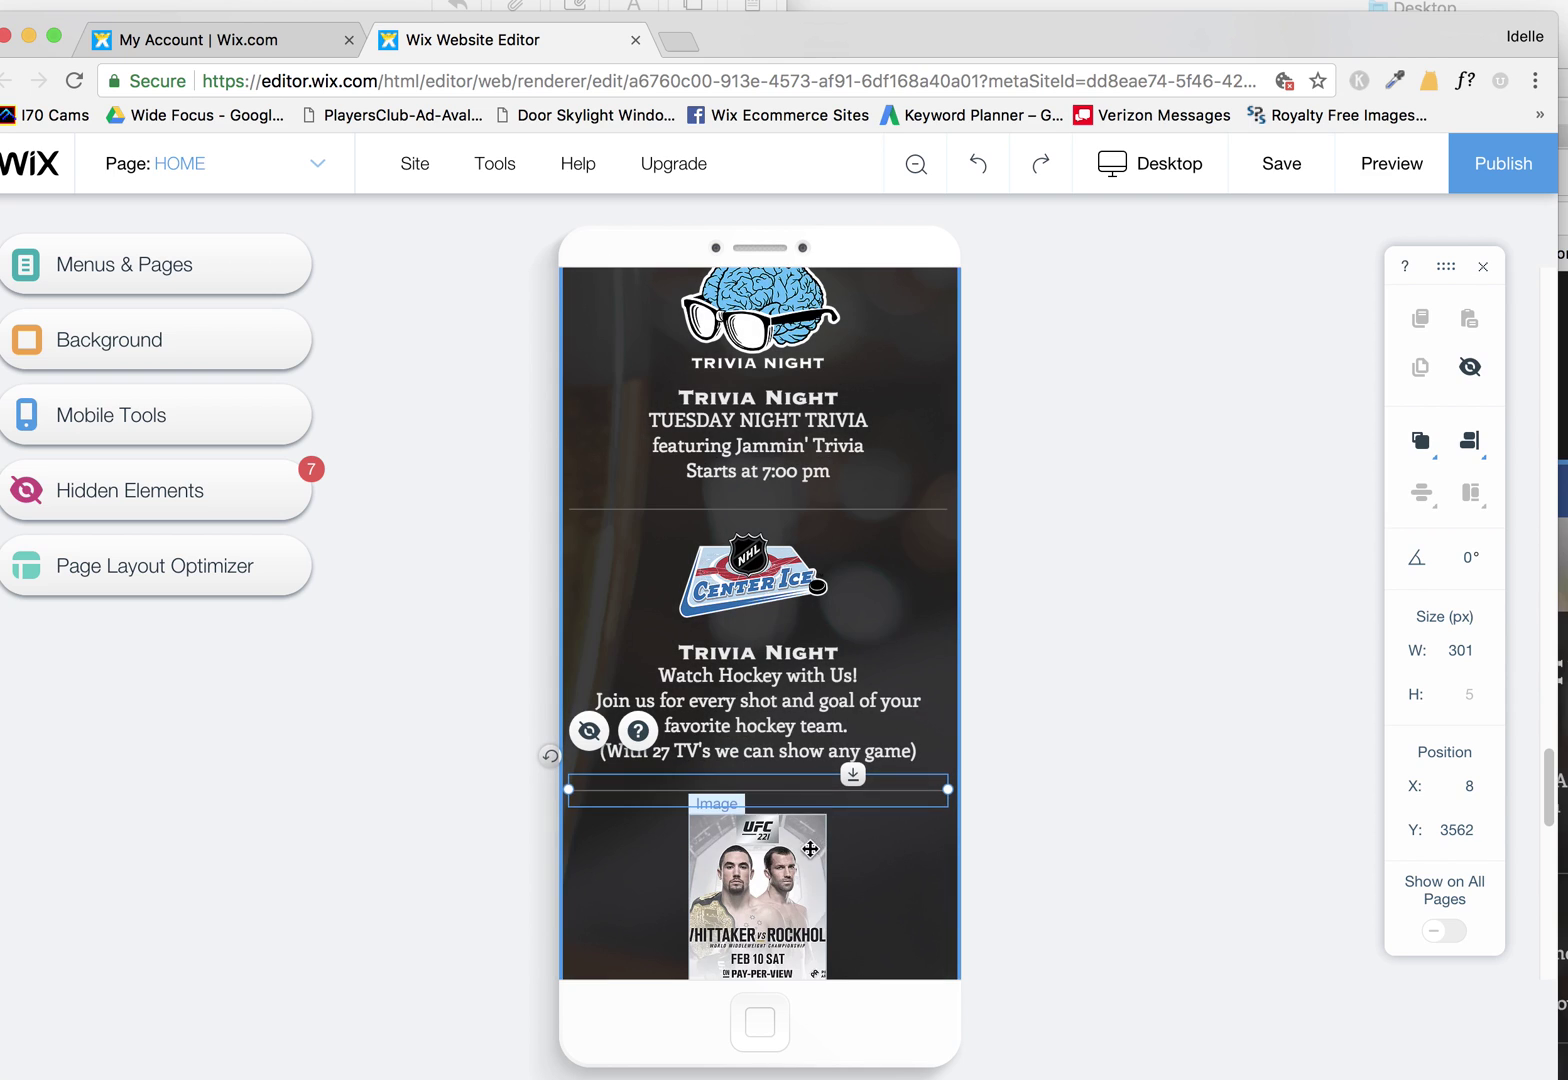
- Nudge the UFC image up slightly, then select the whole events strip
{"action": "left_click", "coordinate": [810, 849]}
{"action": "scroll", "coordinate": [806, 780], "scroll_direction": "down", "scroll_amount": 3}
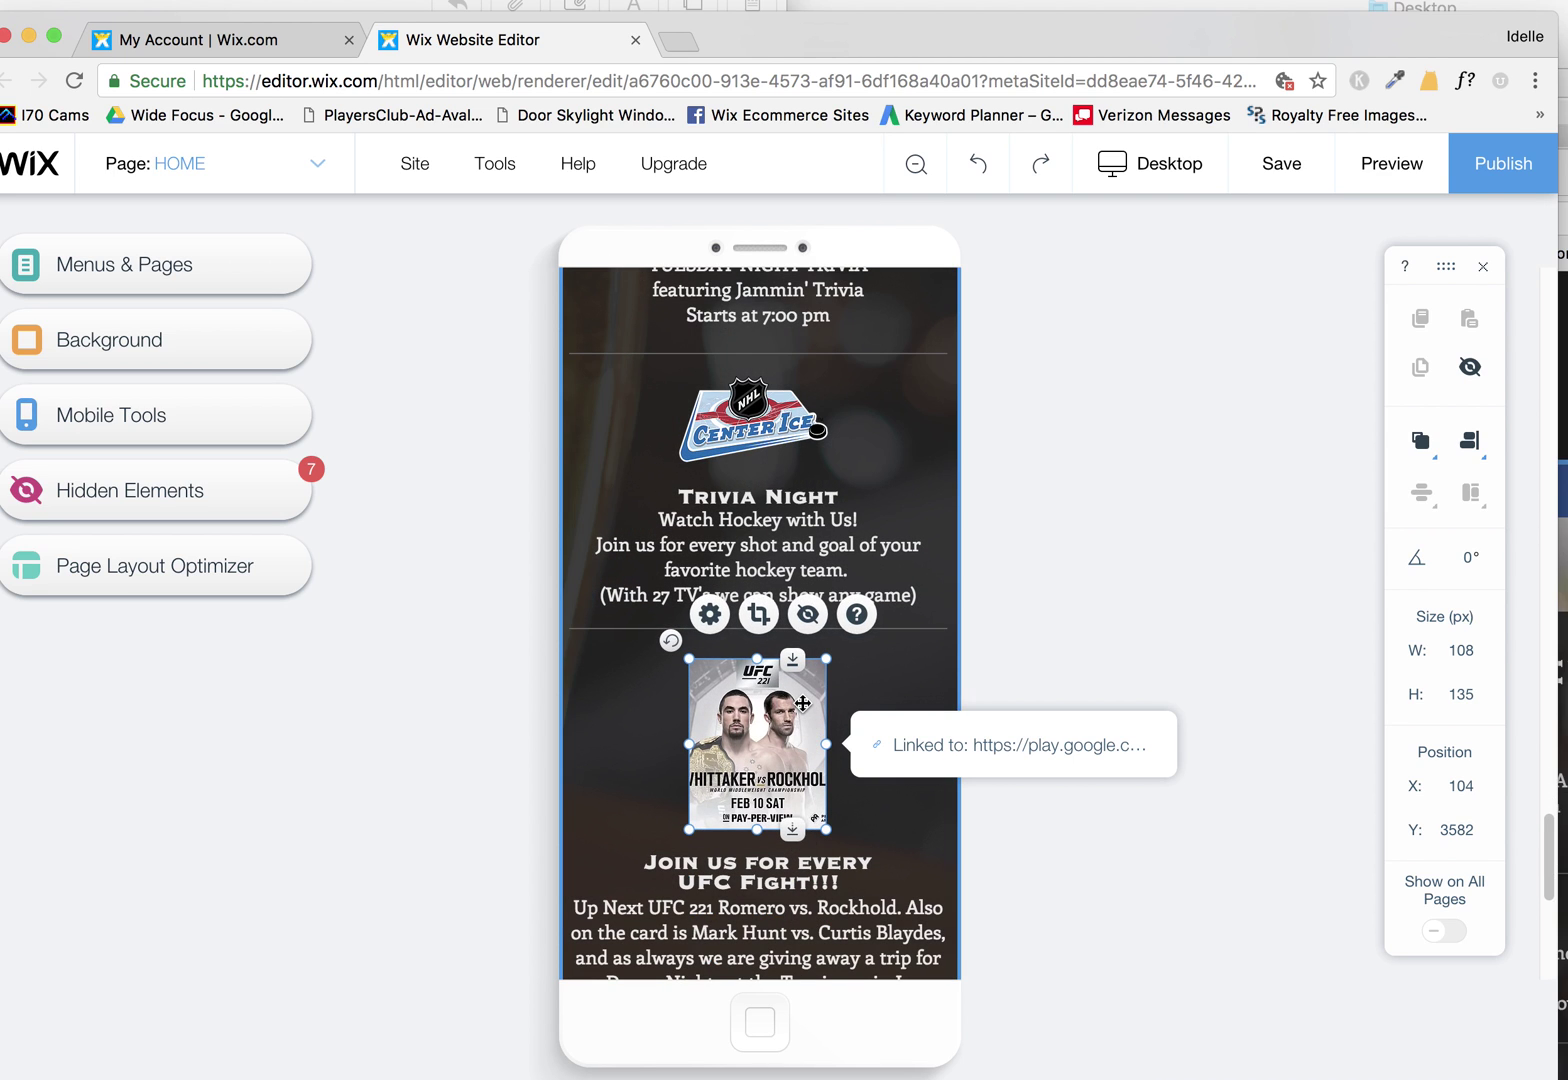
{"action": "left_click_drag", "start_coordinate": [803, 703], "coordinate": [804, 700]}
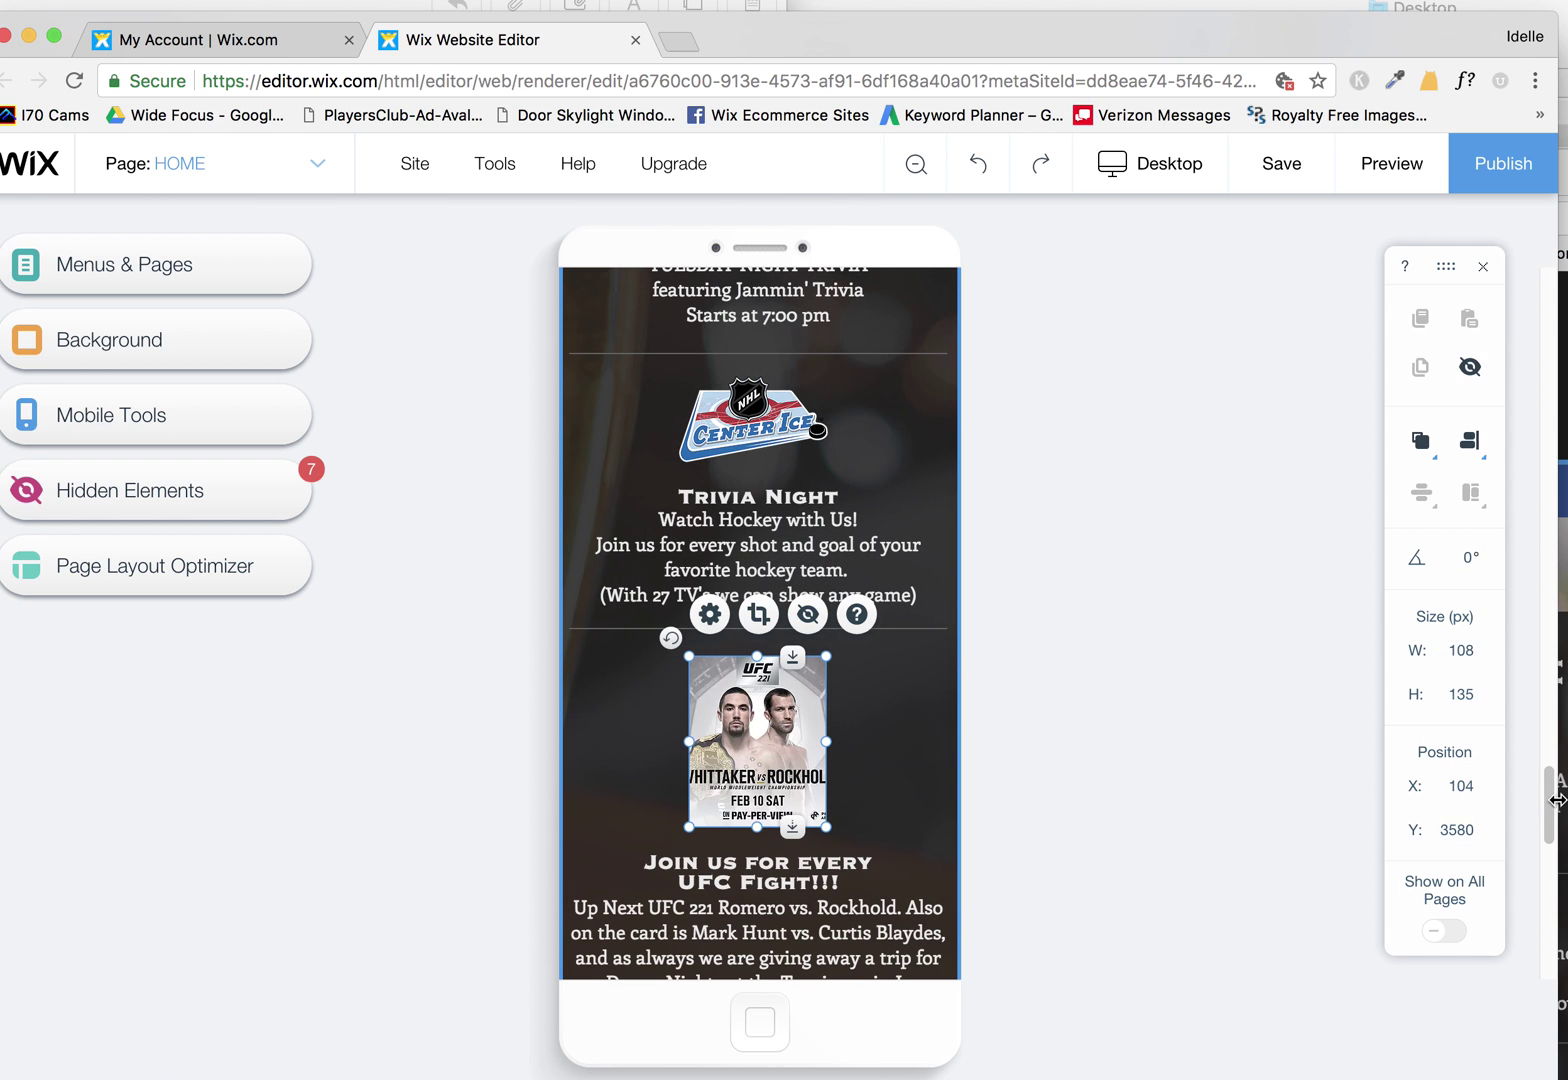
{"action": "left_click_drag", "start_coordinate": [1548, 808], "coordinate": [1508, 789]}
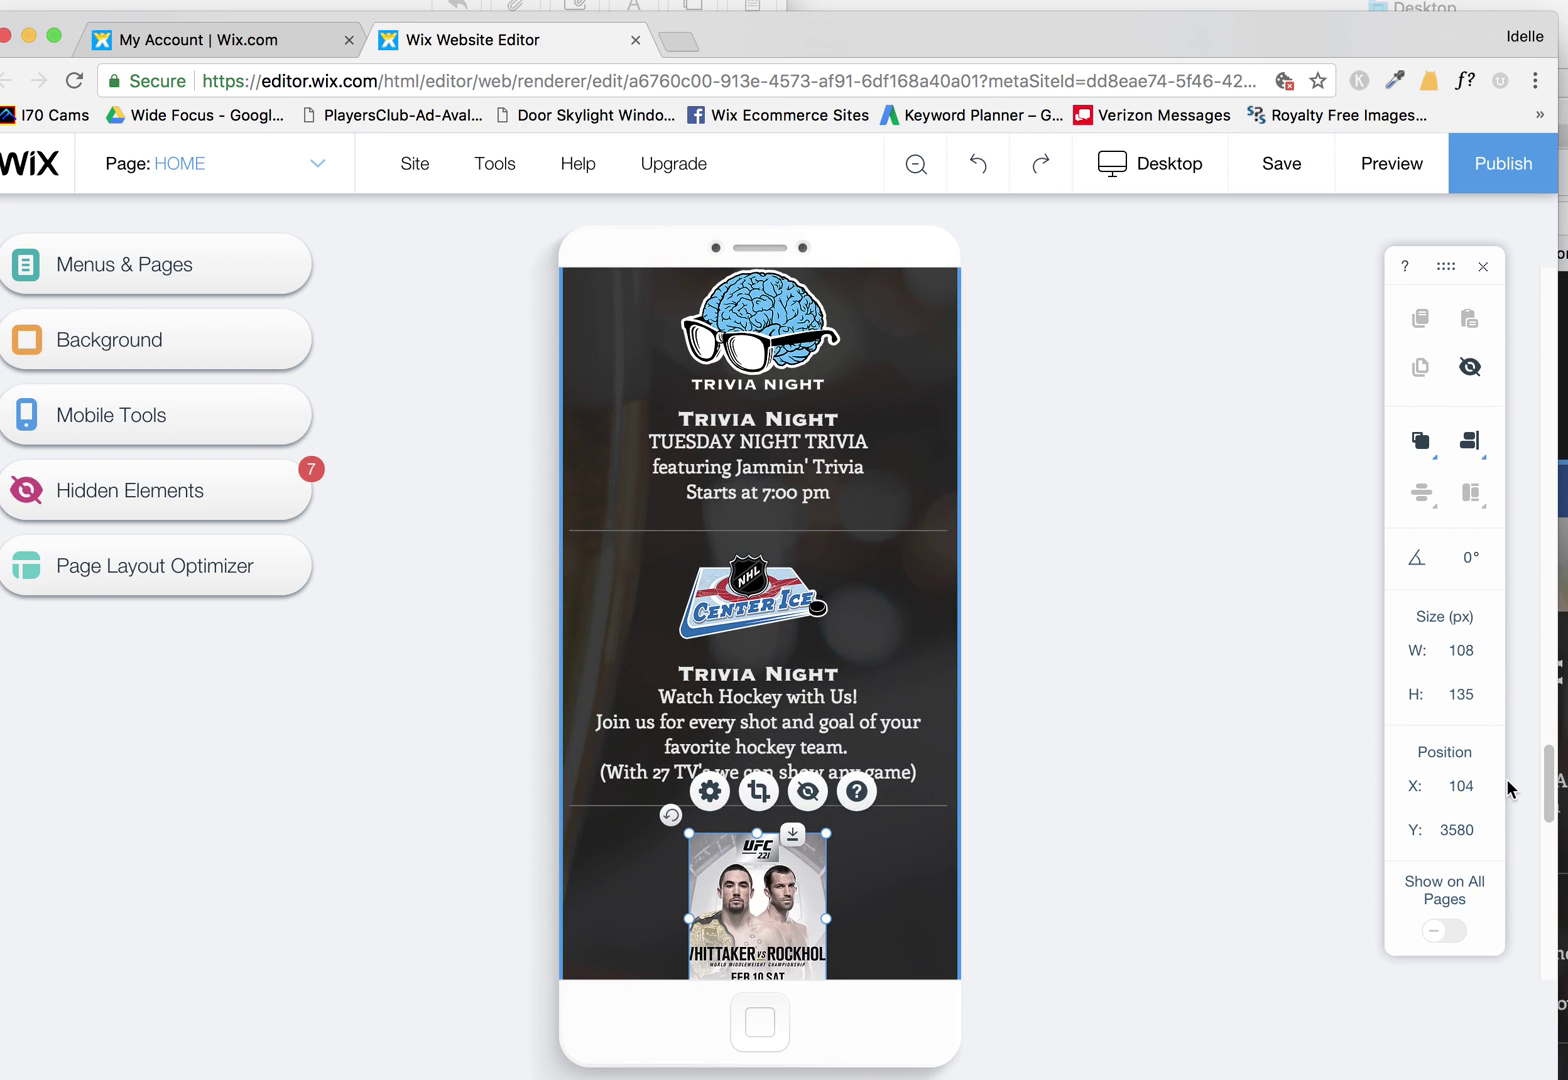
{"action": "left_click_drag", "start_coordinate": [1530, 795], "coordinate": [1530, 868]}
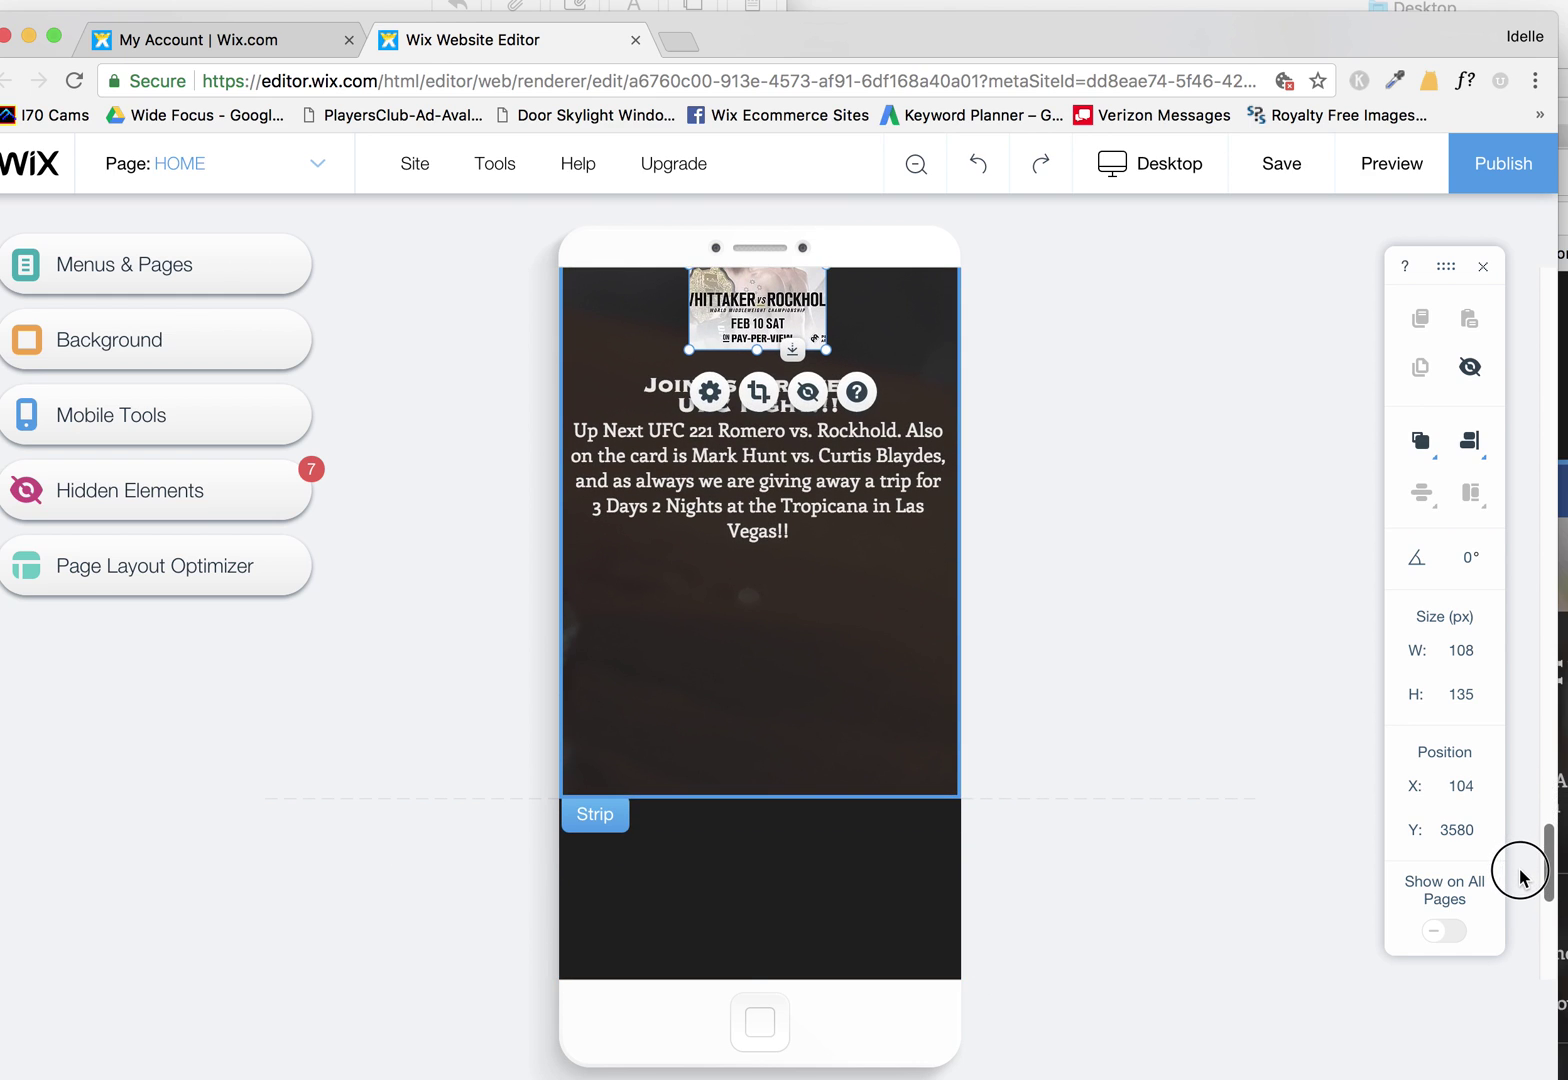
{"action": "left_click", "coordinate": [829, 717]}
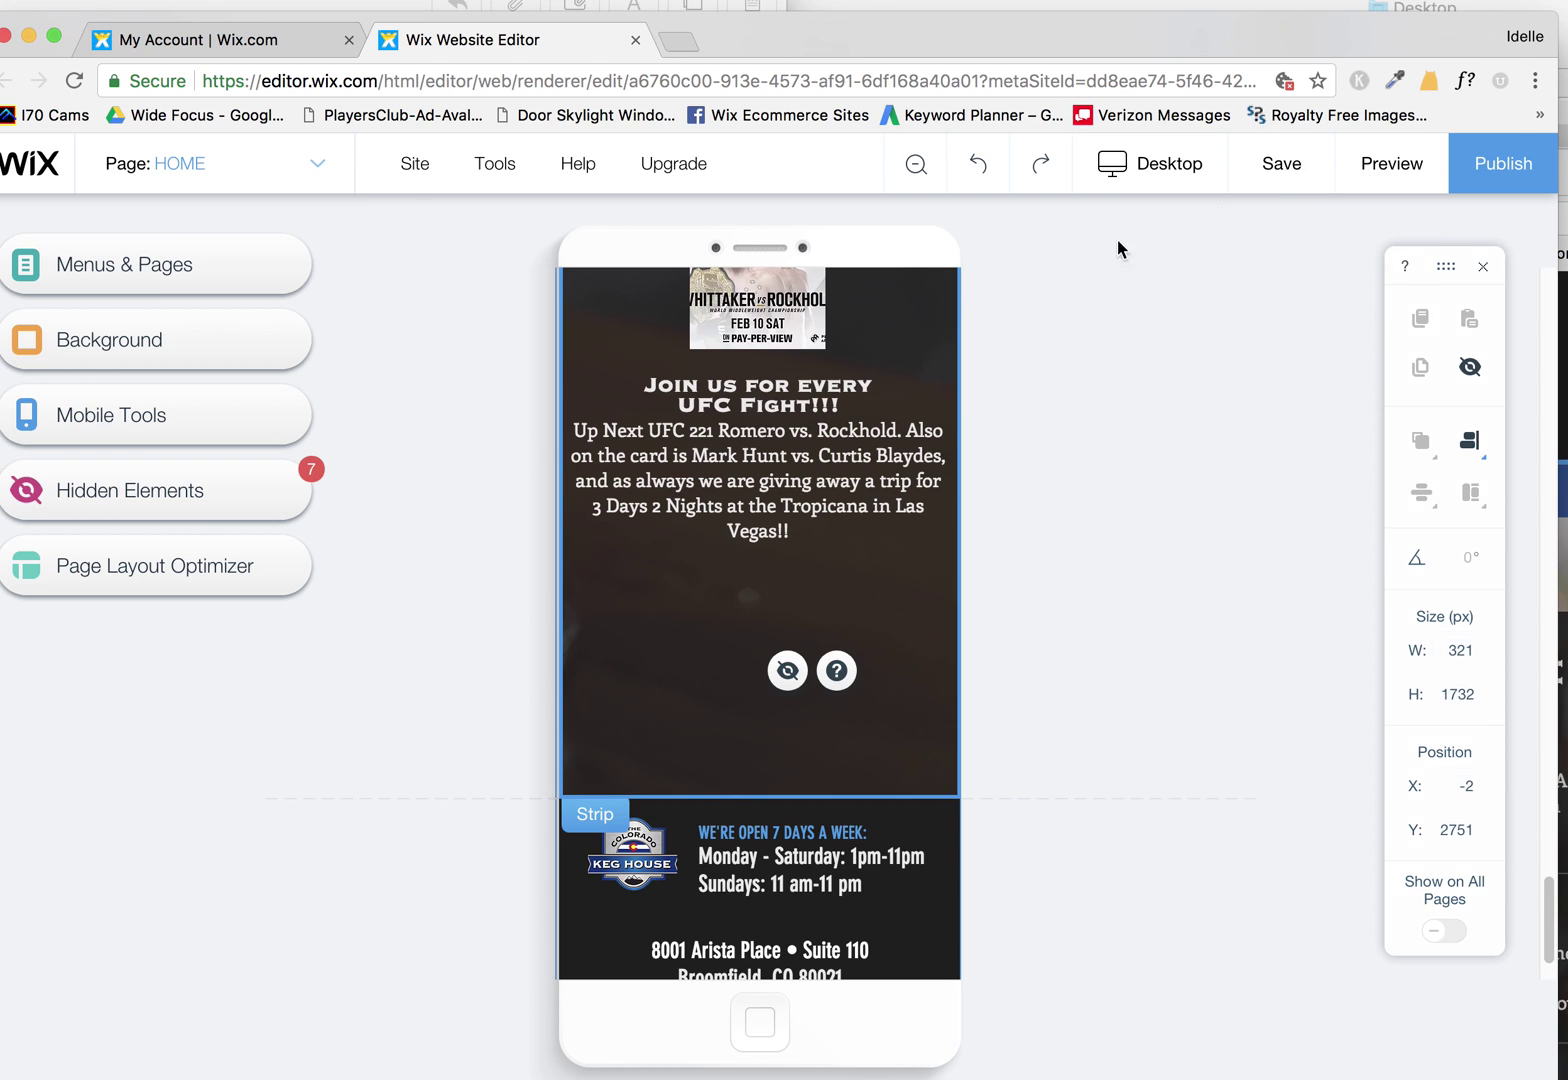
- Show the EVENTS page in the desktop layout, briefly checking the BLOG page on the way
{"action": "left_click", "coordinate": [300, 163]}
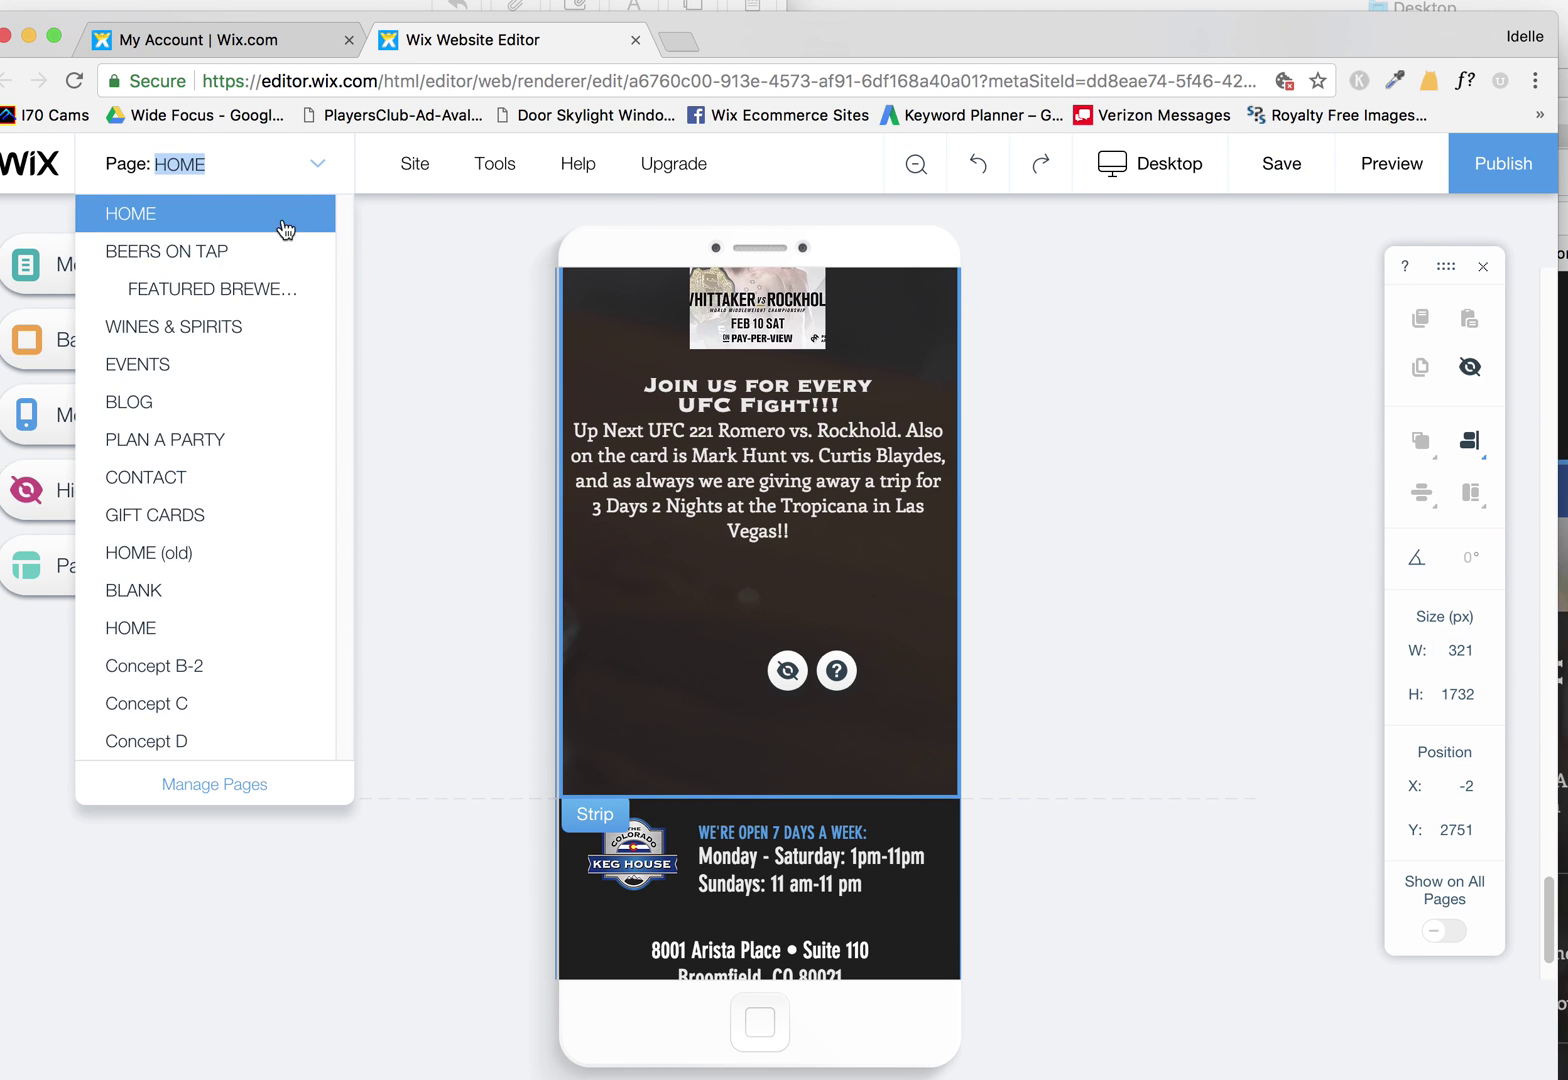
{"action": "left_click", "coordinate": [113, 360]}
{"action": "mouse_move", "coordinate": [1130, 168]}
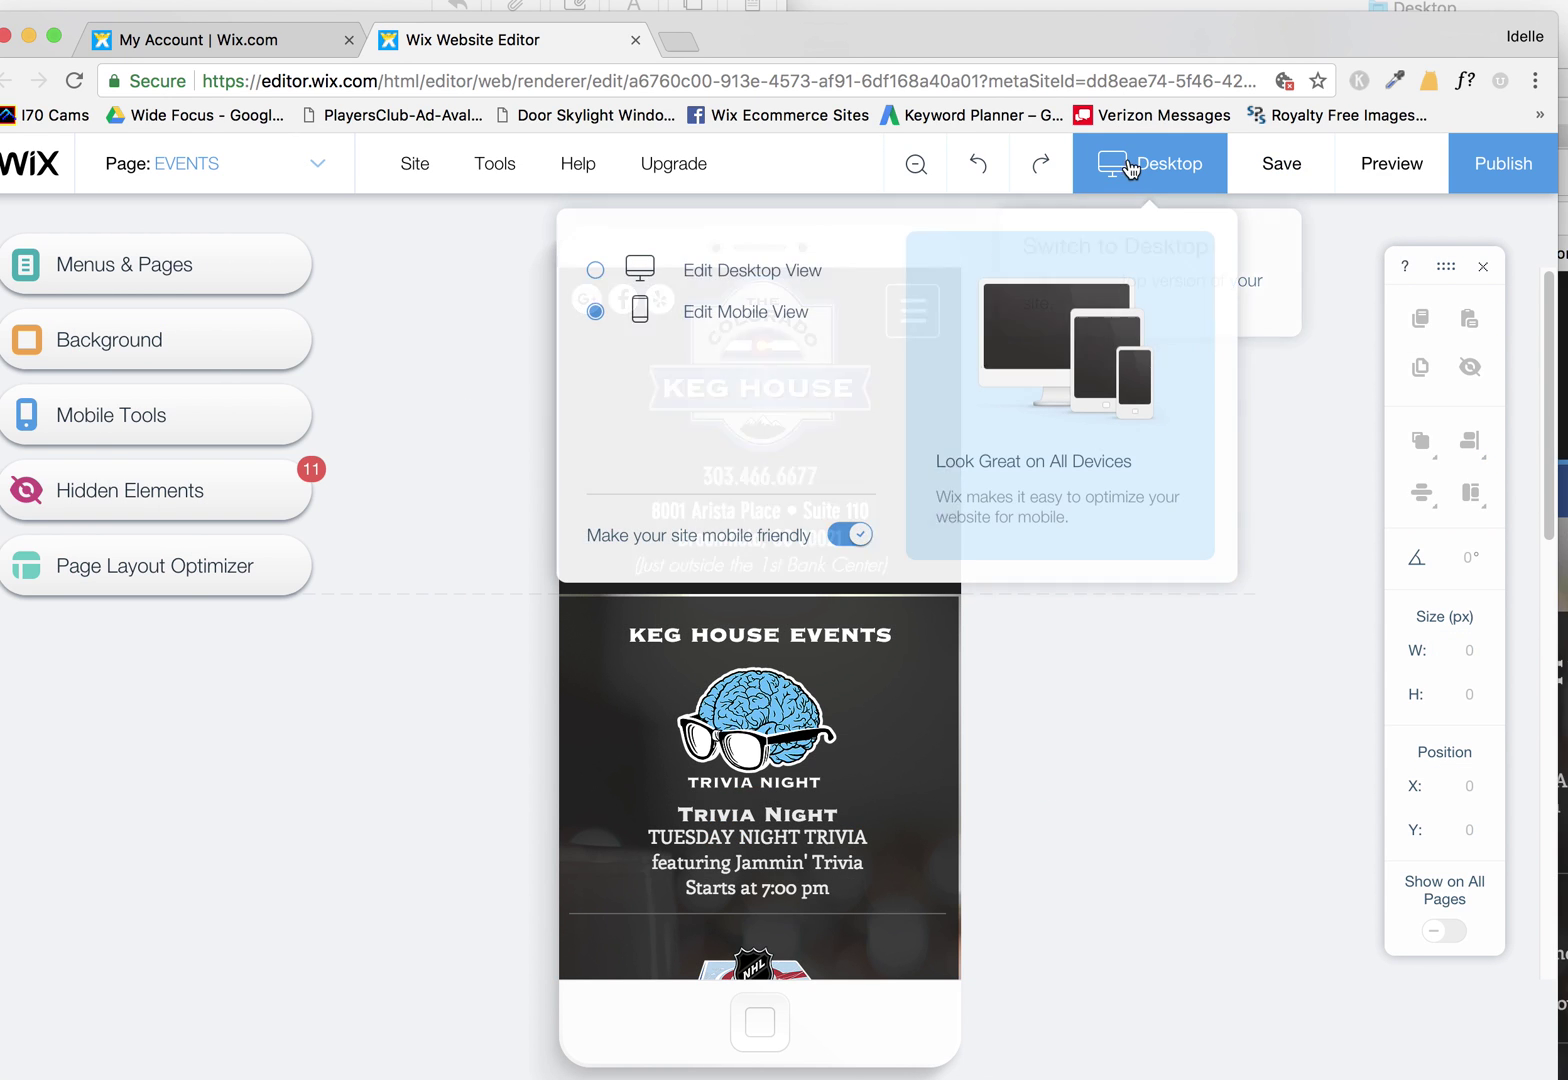
{"action": "left_click", "coordinate": [680, 272]}
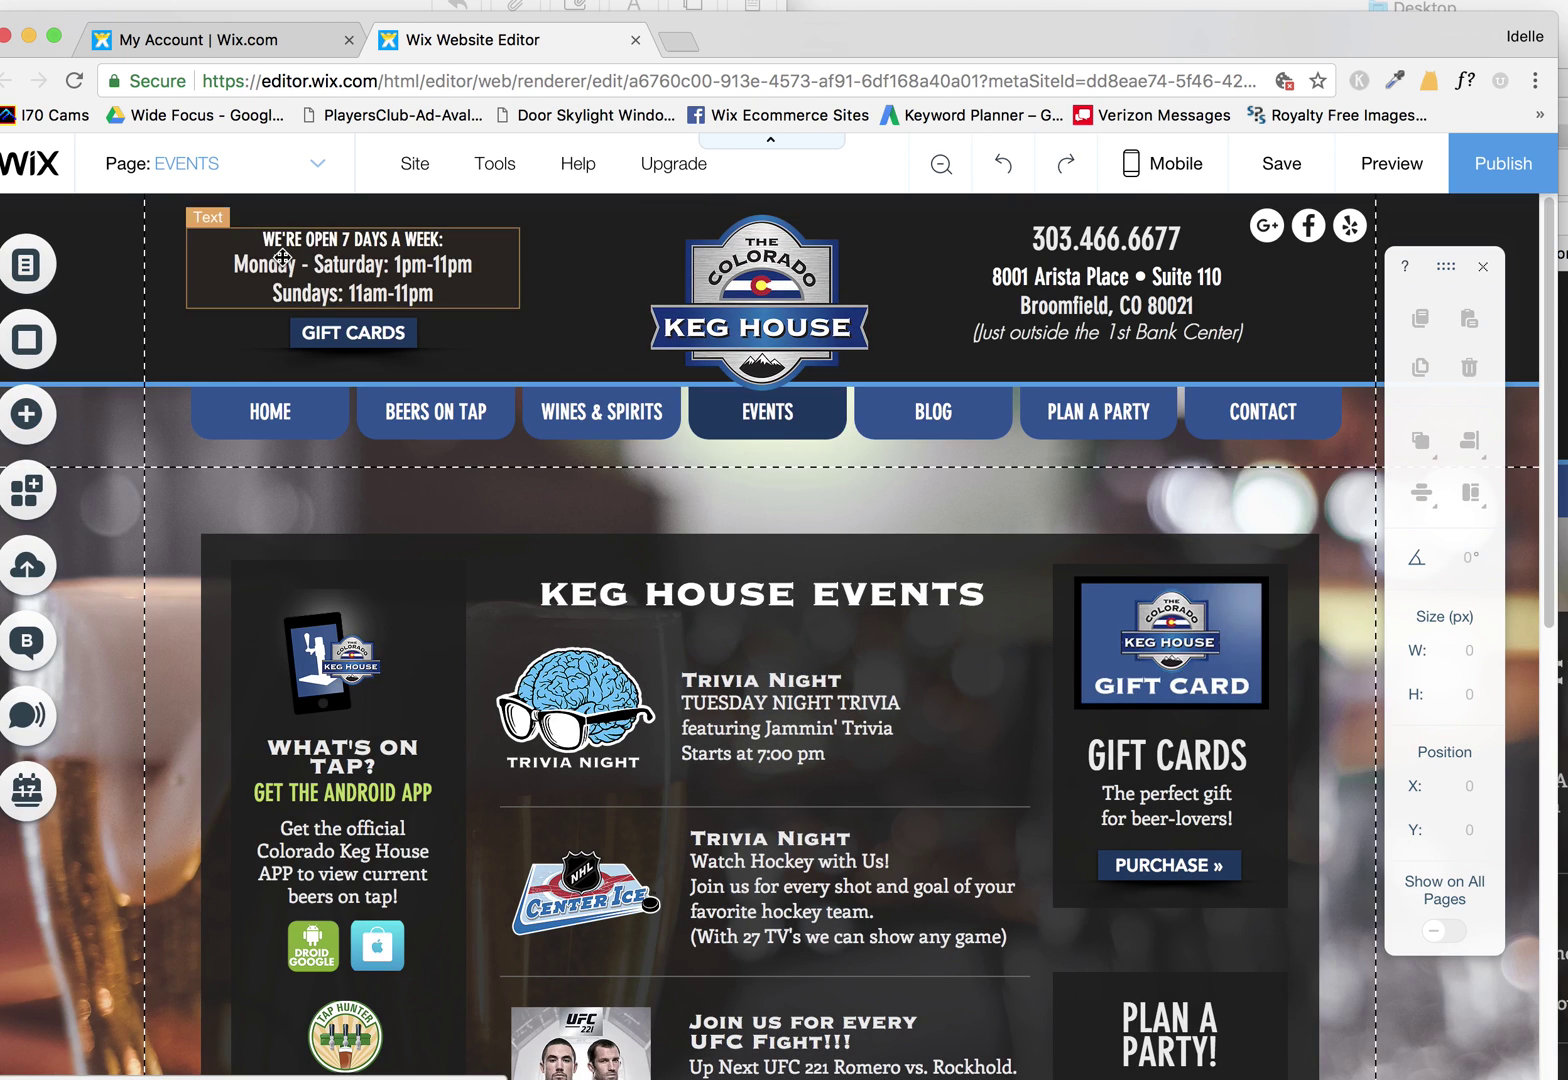
{"action": "left_click", "coordinate": [183, 164]}
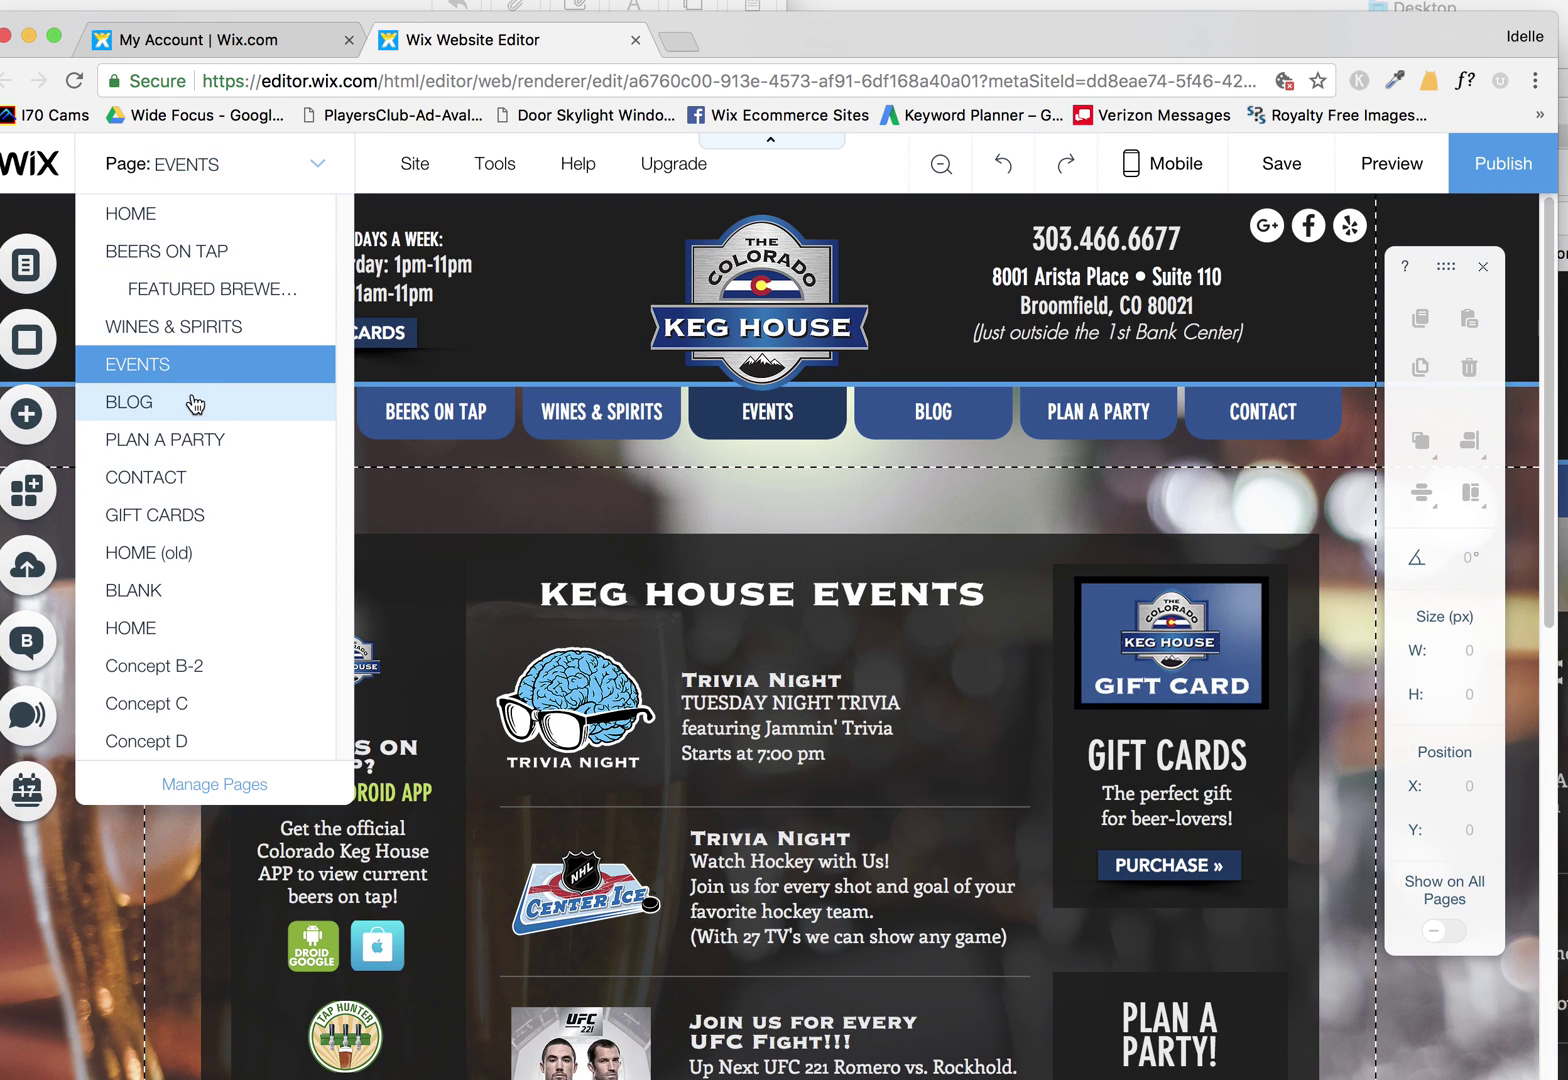
{"action": "left_click", "coordinate": [195, 403]}
{"action": "left_click", "coordinate": [240, 190]}
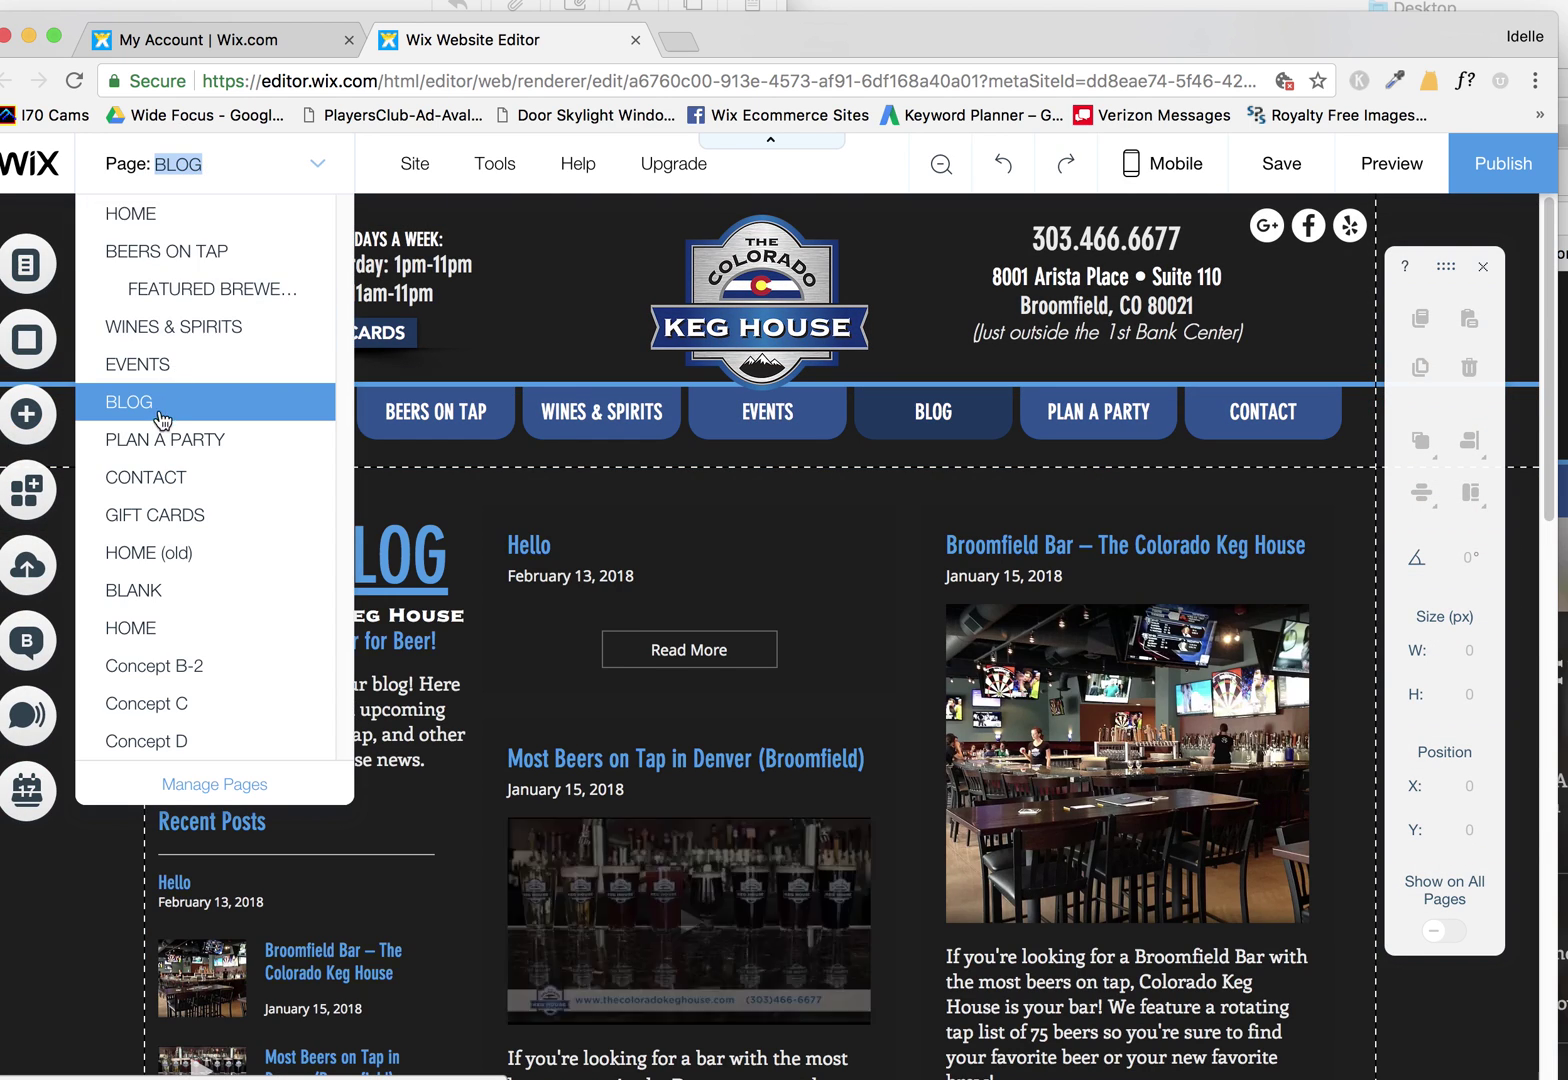
{"action": "left_click", "coordinate": [205, 364]}
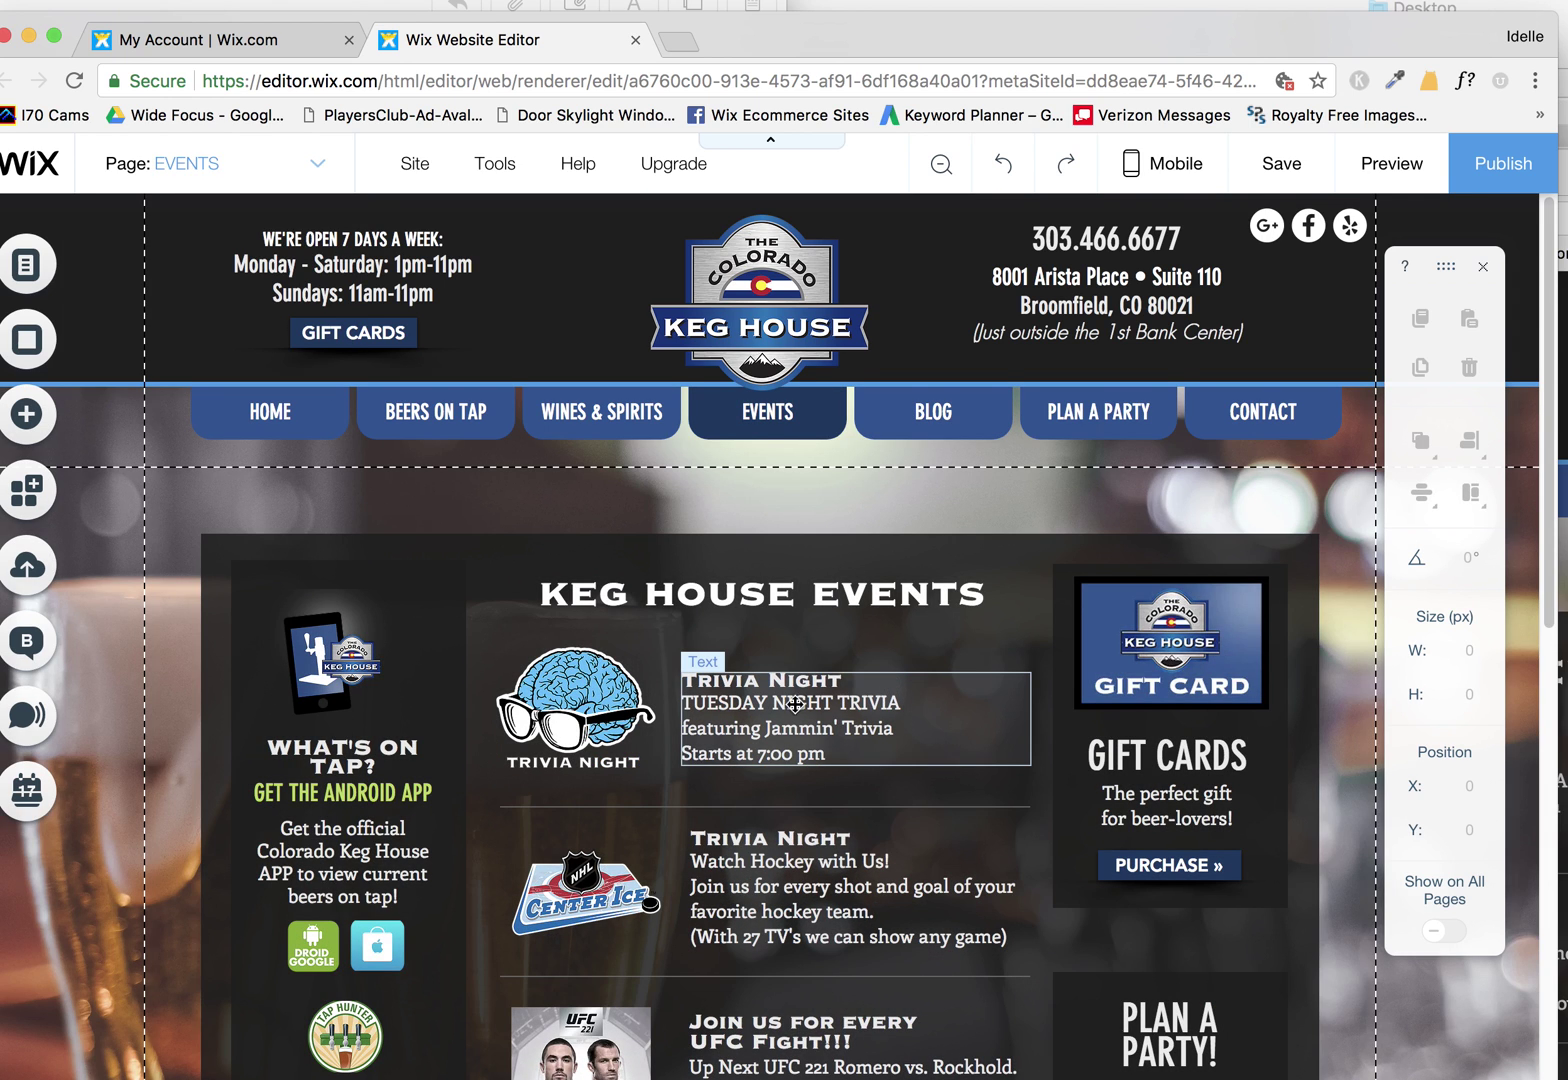
- Inspect the Trivia Night text box and the 111 × 138 px UFC poster on Events
{"action": "left_click", "coordinate": [778, 706]}
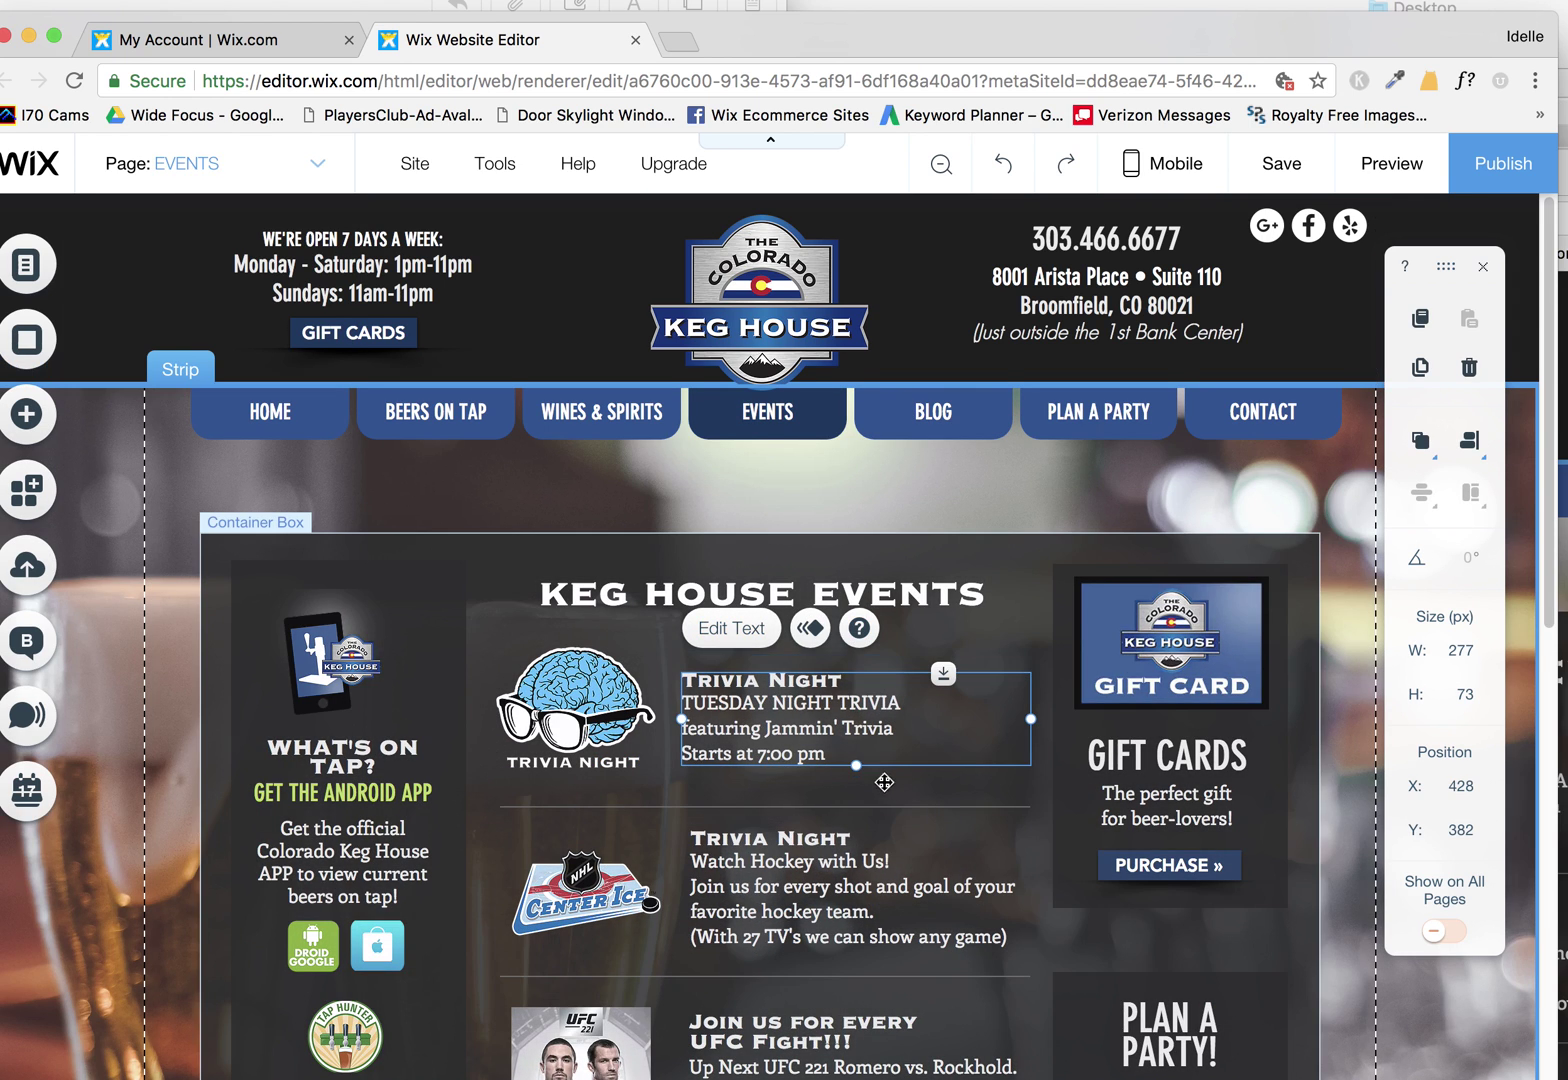
{"action": "scroll", "coordinate": [780, 760], "scroll_direction": "down", "scroll_amount": 5}
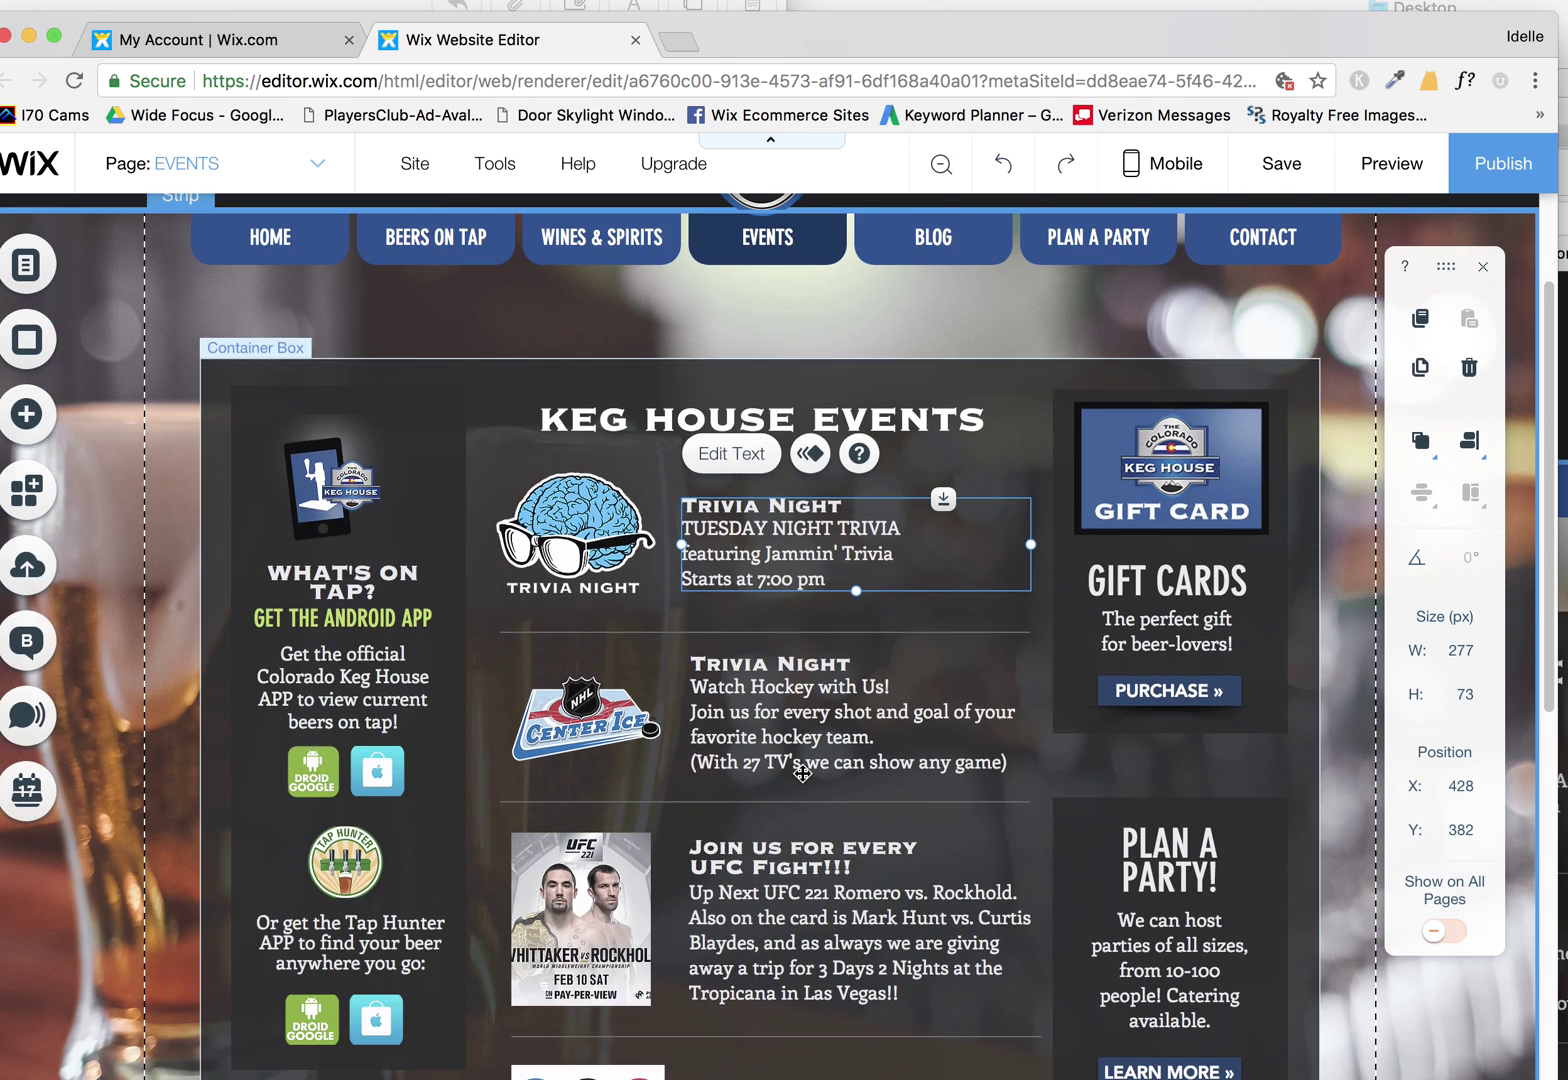
{"action": "scroll", "coordinate": [834, 769], "scroll_direction": "down", "scroll_amount": 5}
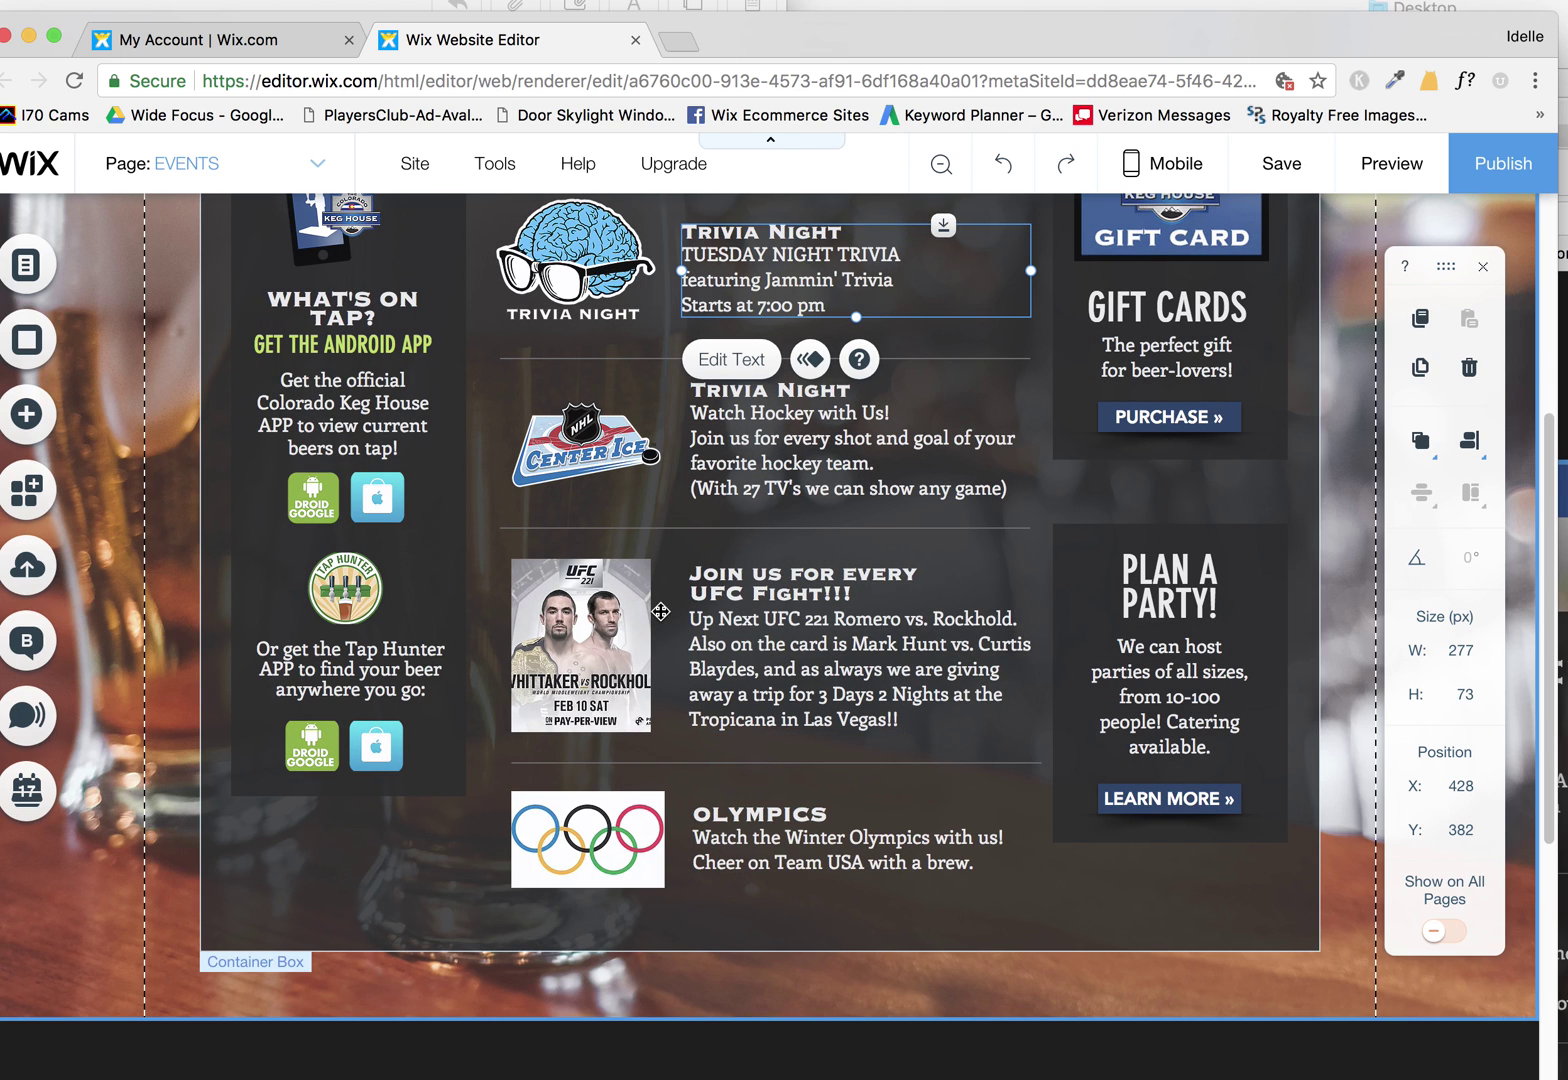
{"action": "left_click", "coordinate": [648, 612]}
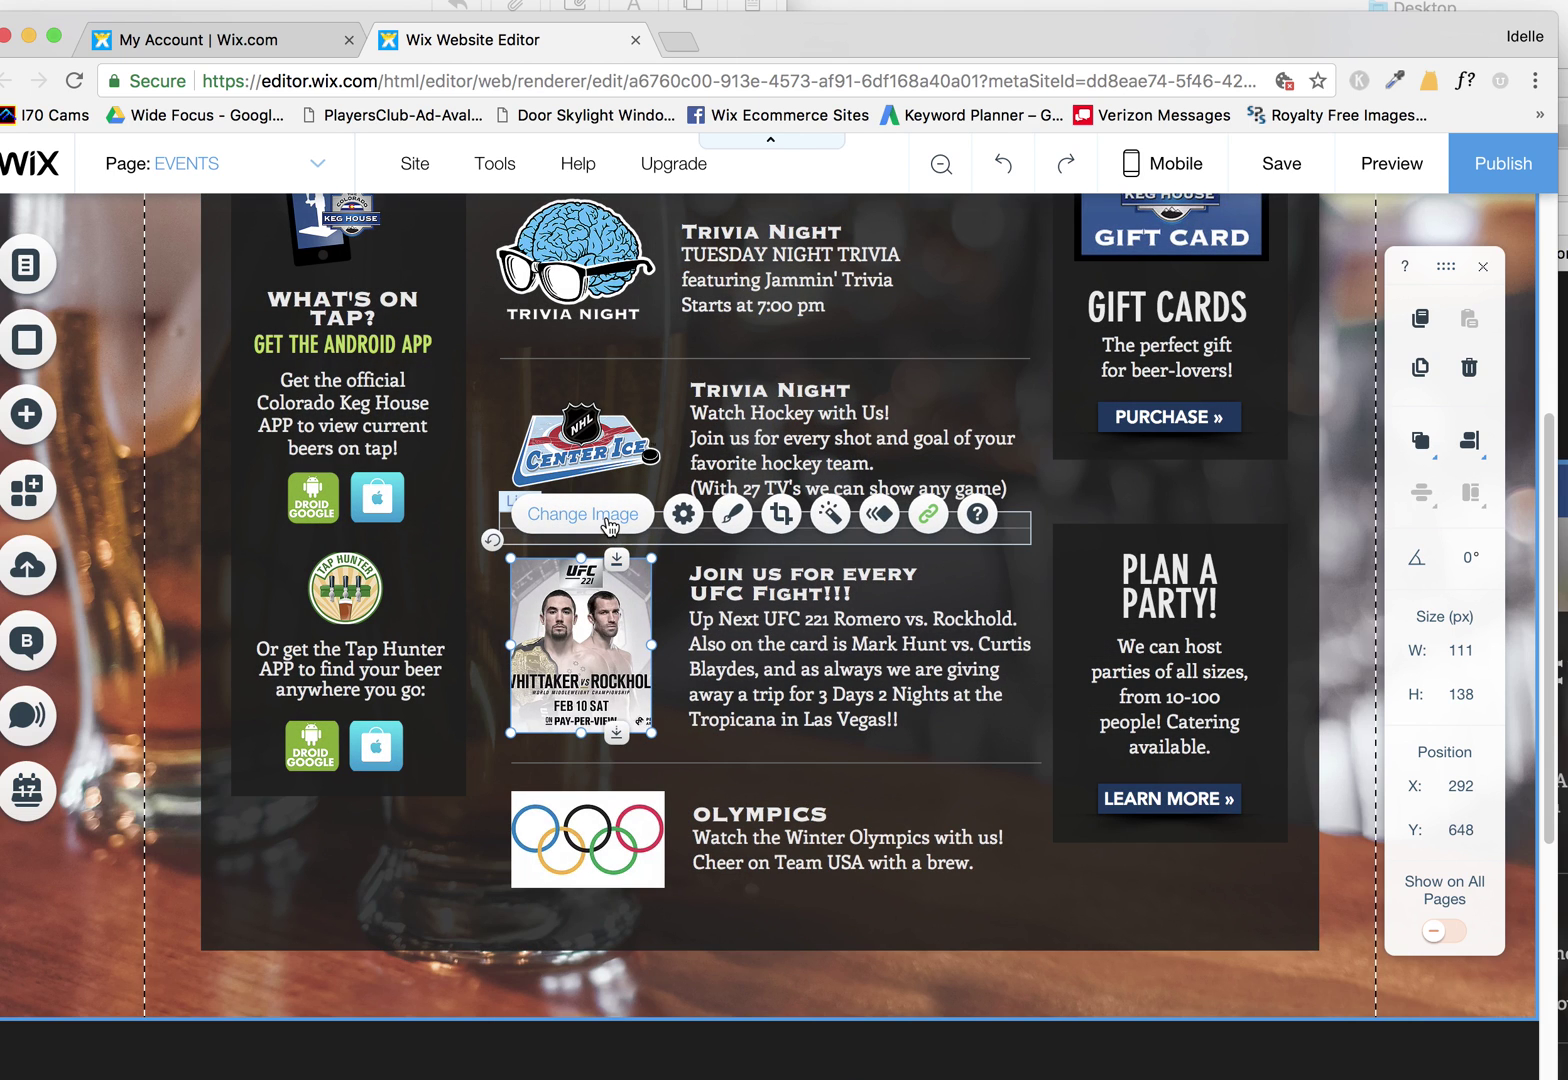
{"action": "scroll", "coordinate": [817, 525], "scroll_direction": "up", "scroll_amount": 5}
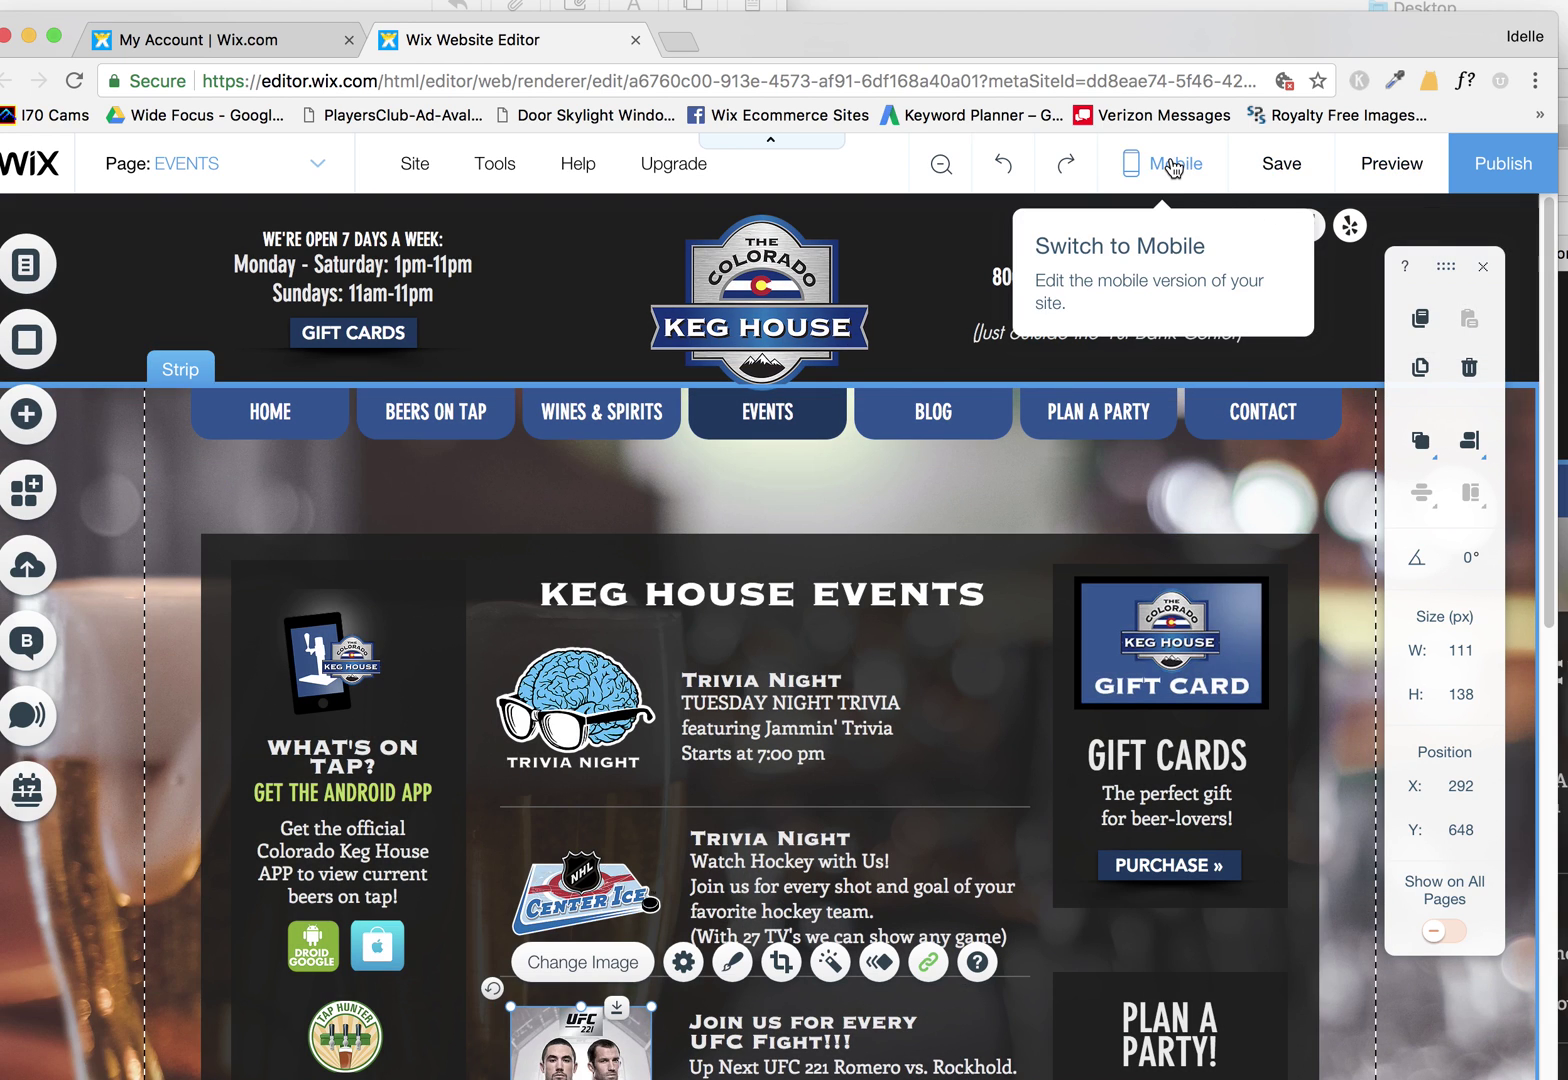
- Publish the site with the latest edits, dismiss the Congratulations dialog, and bring up the Site menu
{"action": "mouse_move", "coordinate": [1185, 182]}
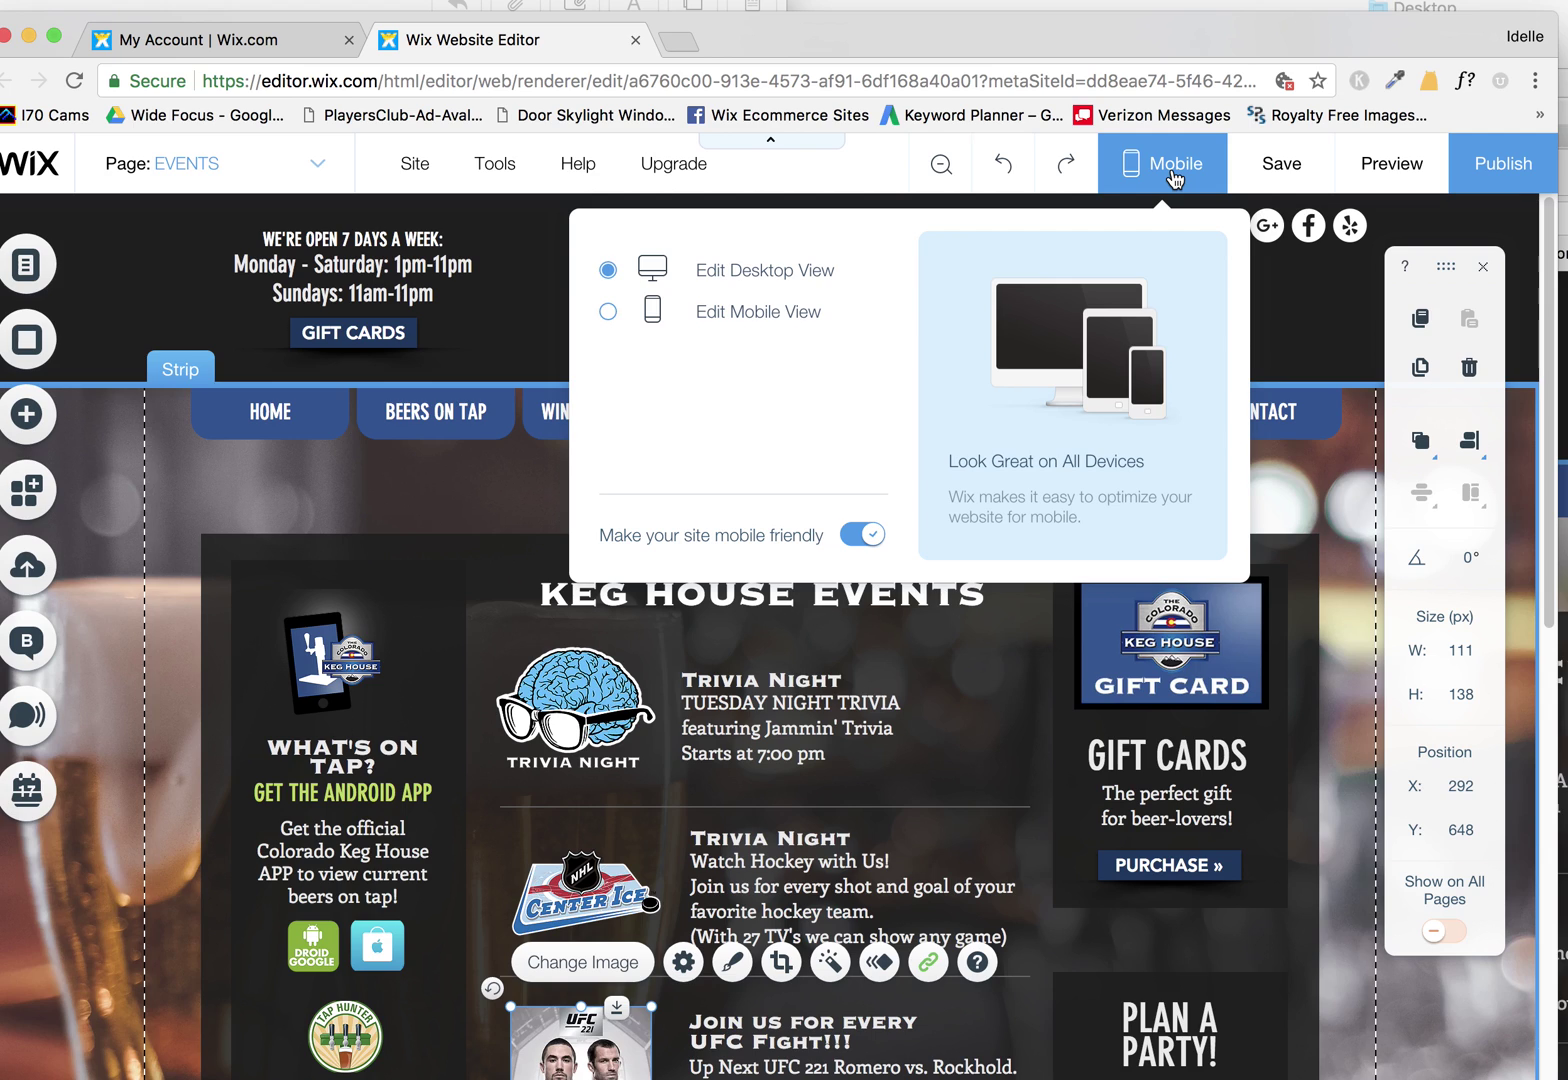
{"action": "left_click", "coordinate": [1510, 166]}
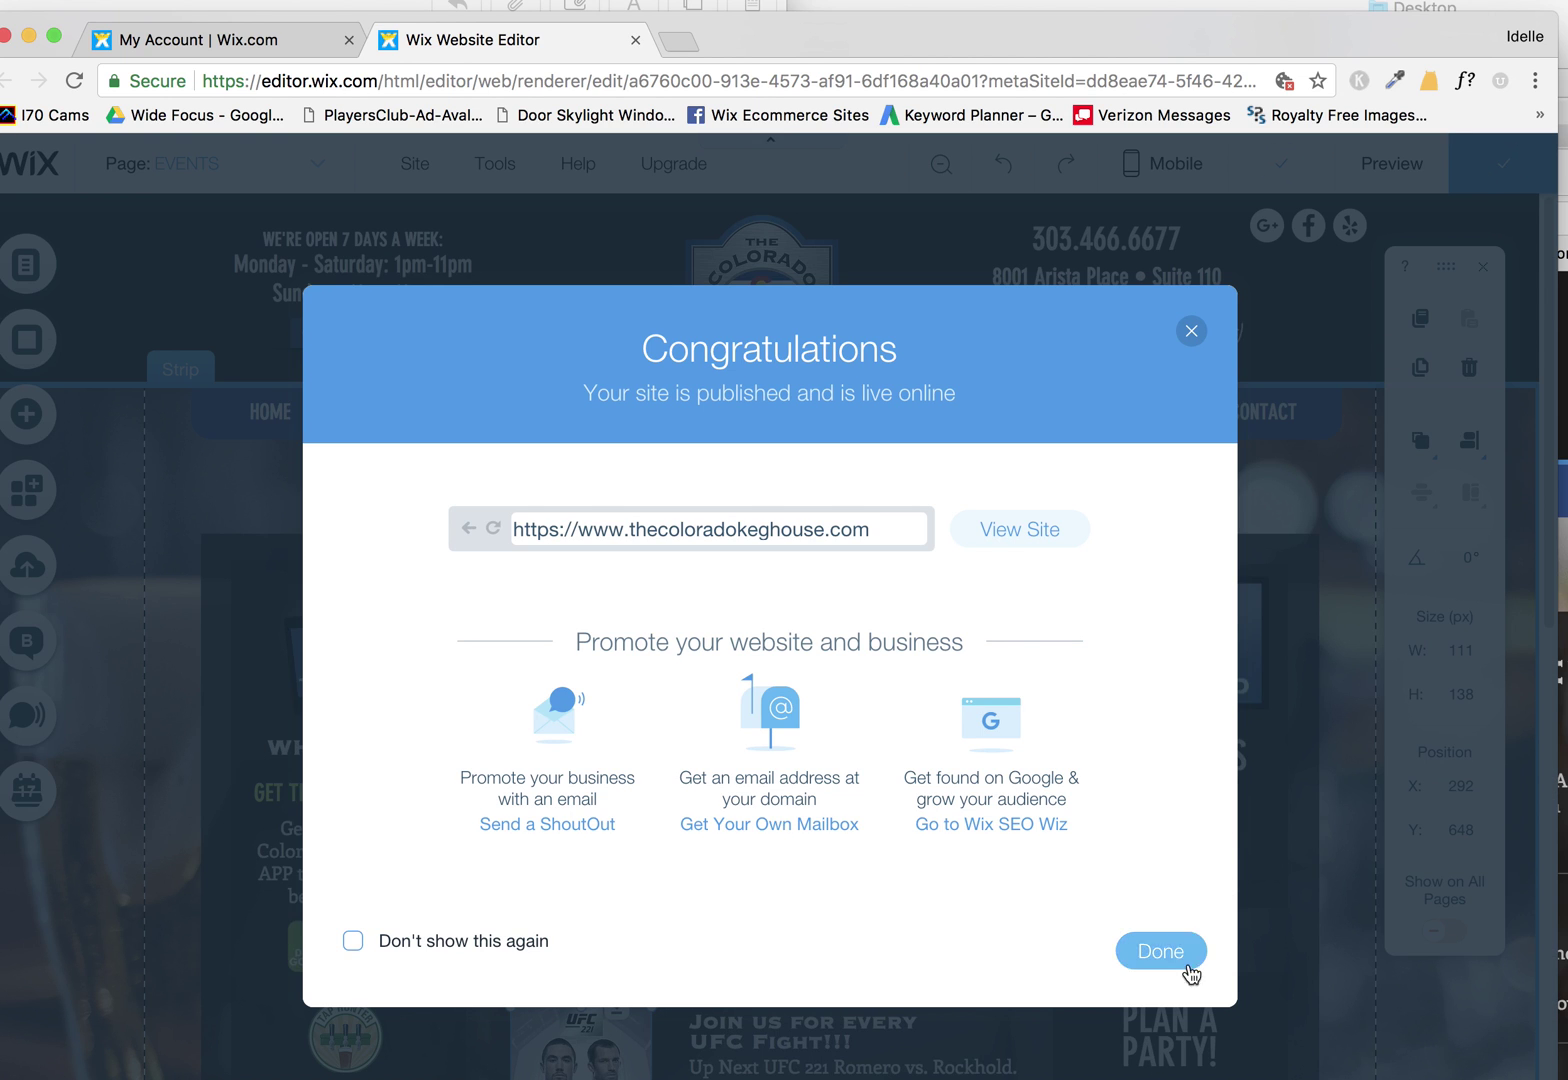
{"action": "left_click", "coordinate": [1162, 946]}
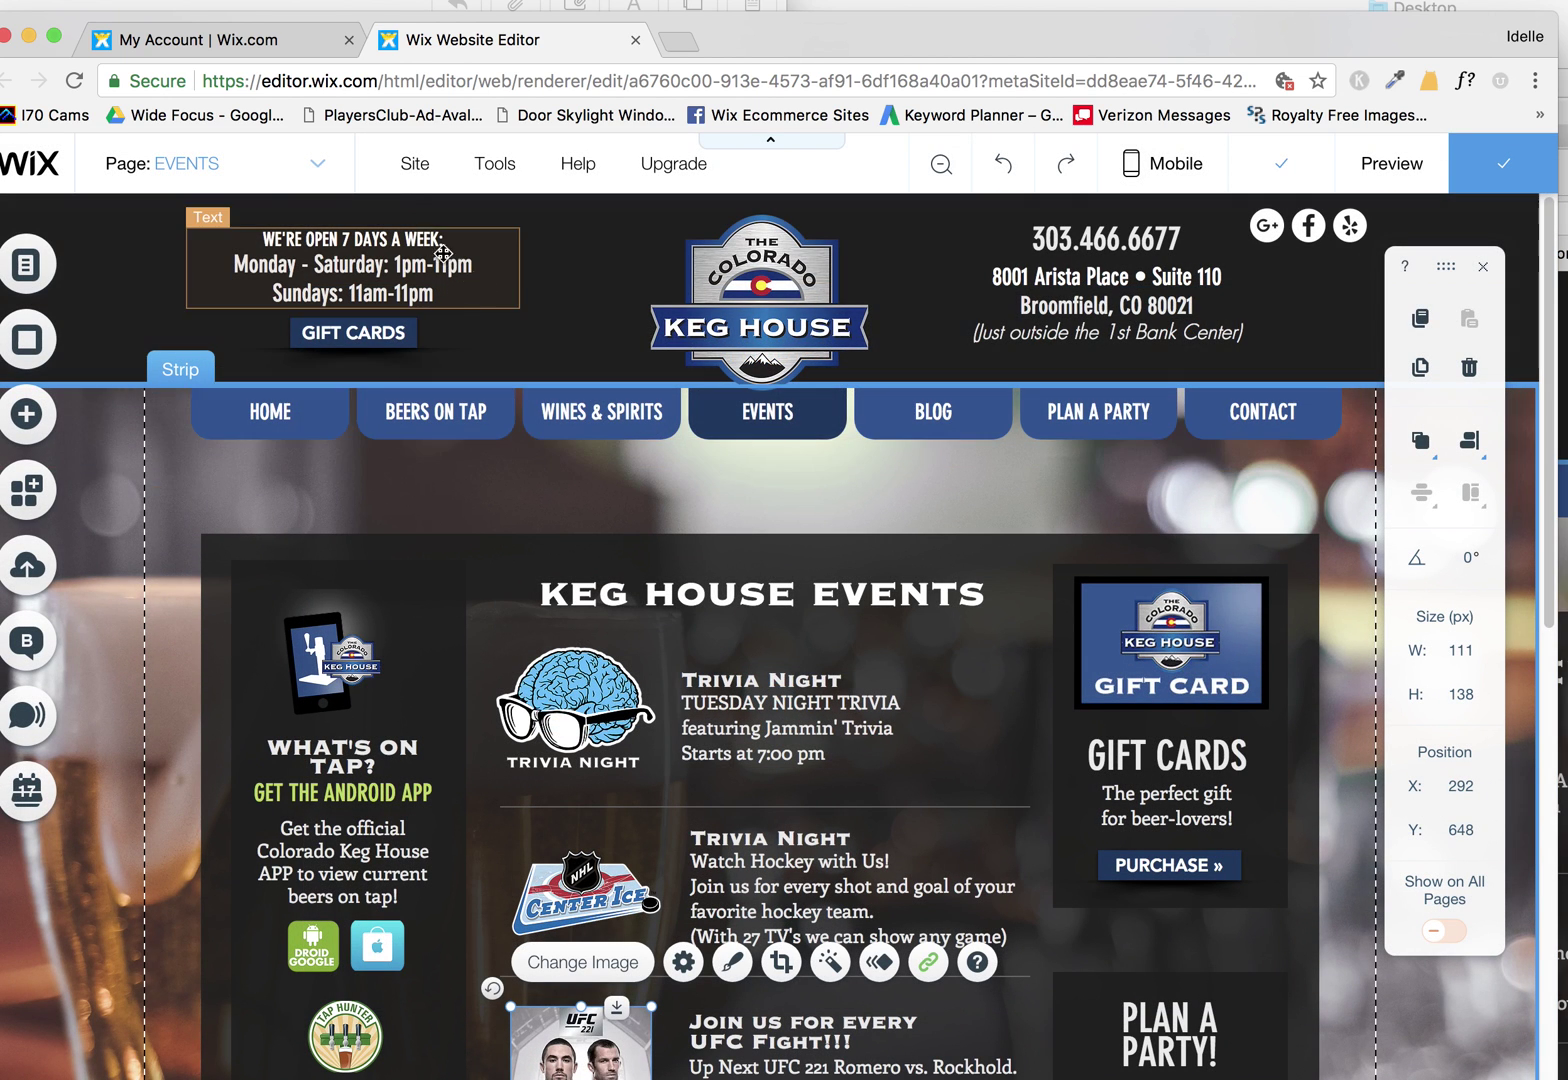
{"action": "mouse_move", "coordinate": [413, 164]}
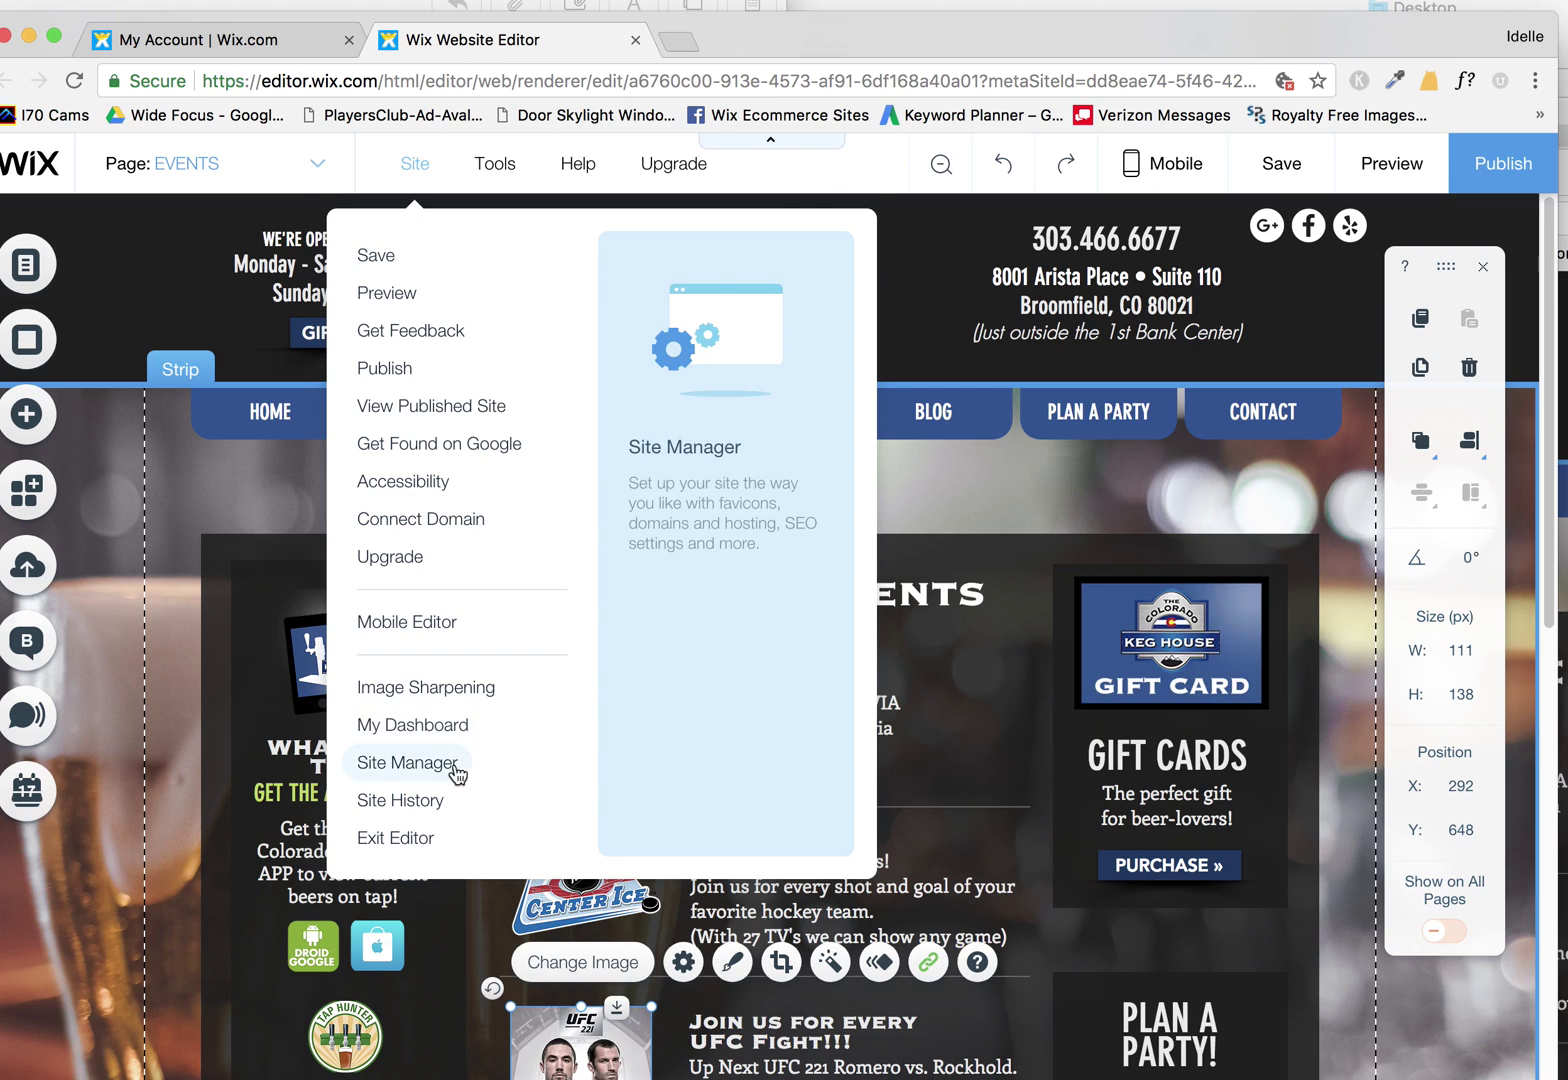